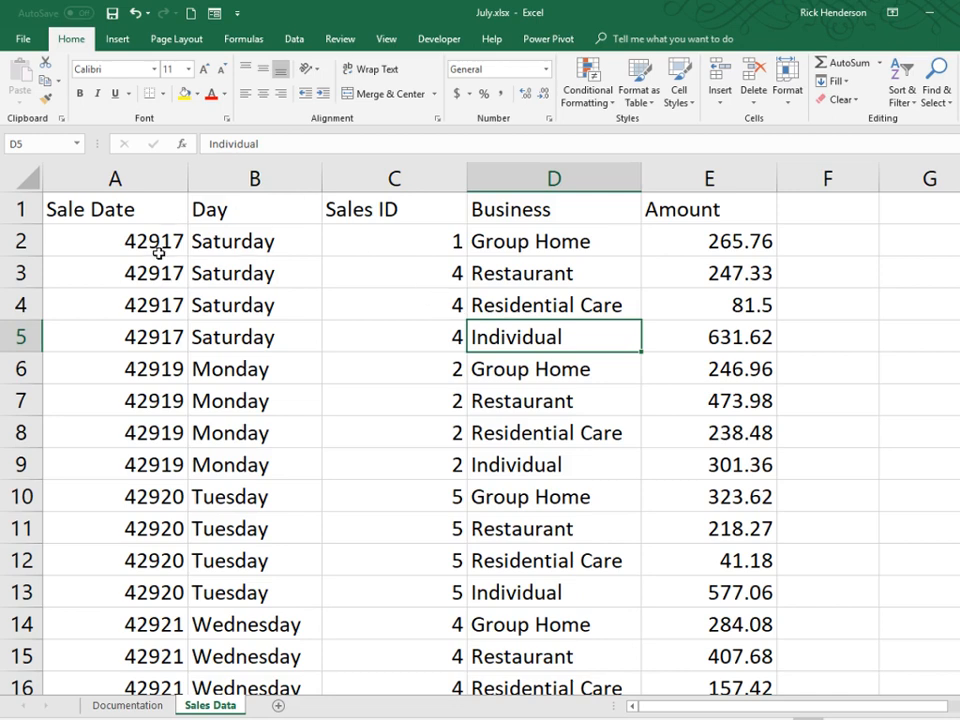
# Examine the values in the Sale Date column of the Sales Data sheet
pyautogui.click(156, 249)
pyautogui.click(177, 316)
pyautogui.click(311, 315)
pyautogui.click(468, 336)
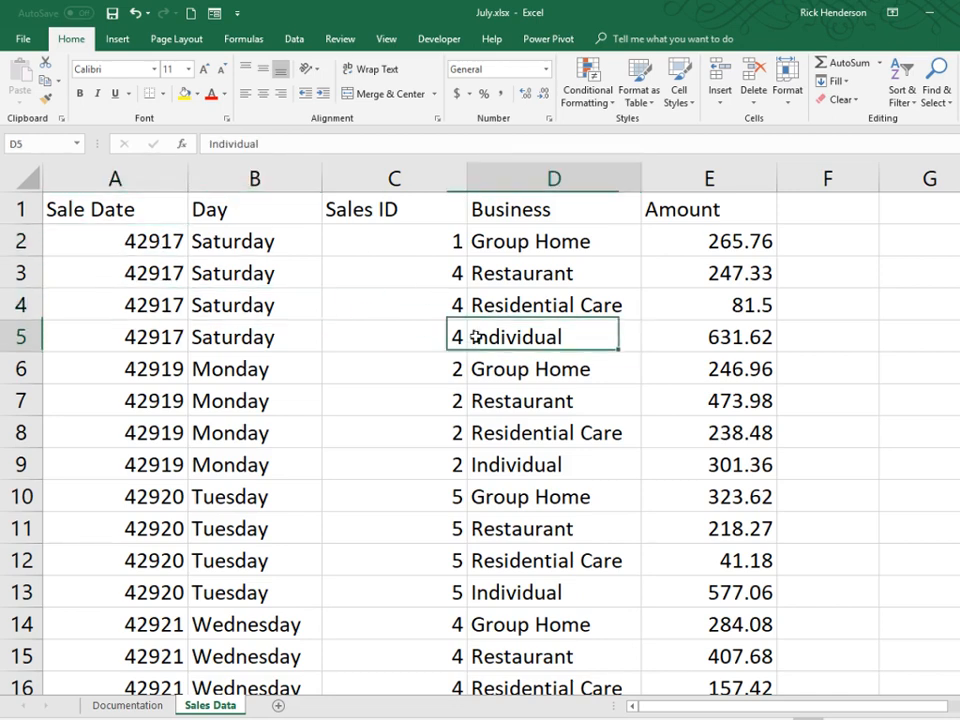
pyautogui.click(157, 250)
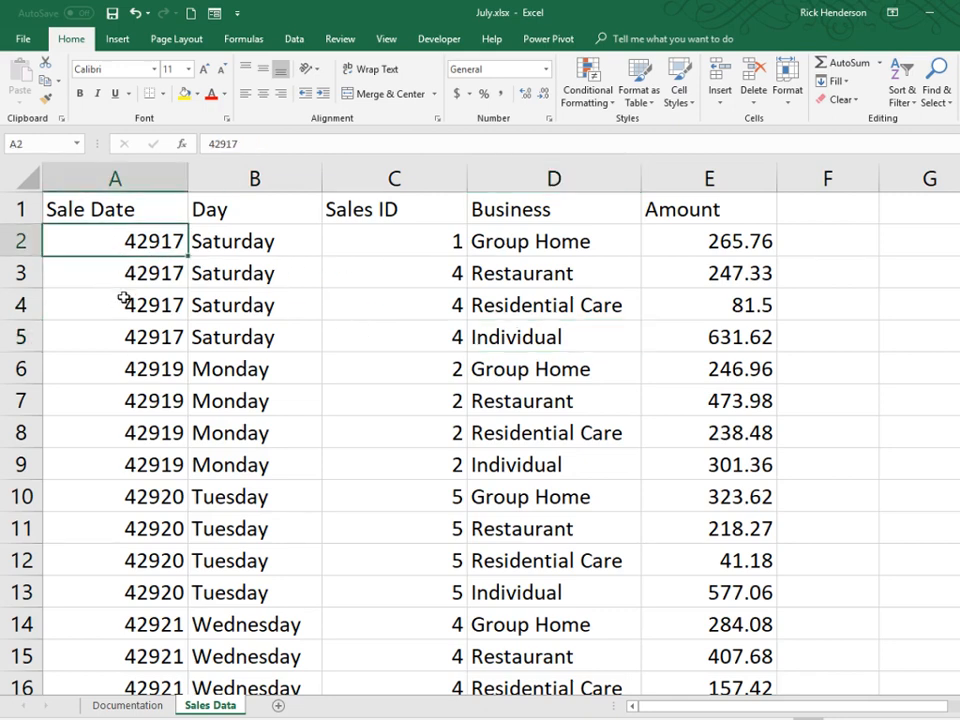
pyautogui.click(104, 177)
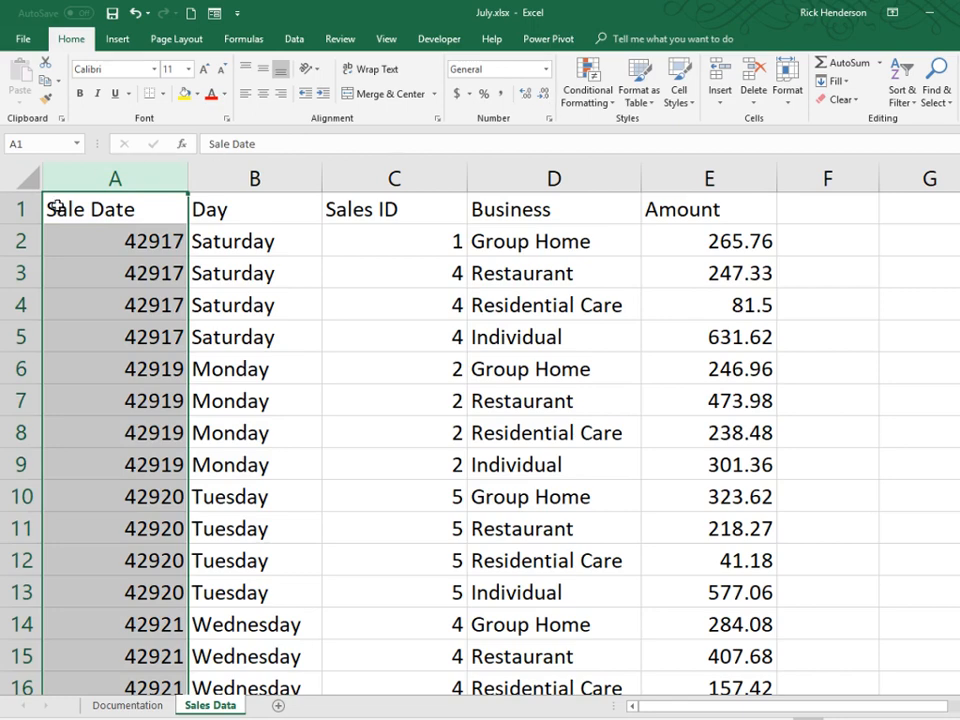
pyautogui.press('Down')
pyautogui.press('Down')
pyautogui.press('Down')
pyautogui.press('Down')
pyautogui.press('Down')
pyautogui.press('Down')
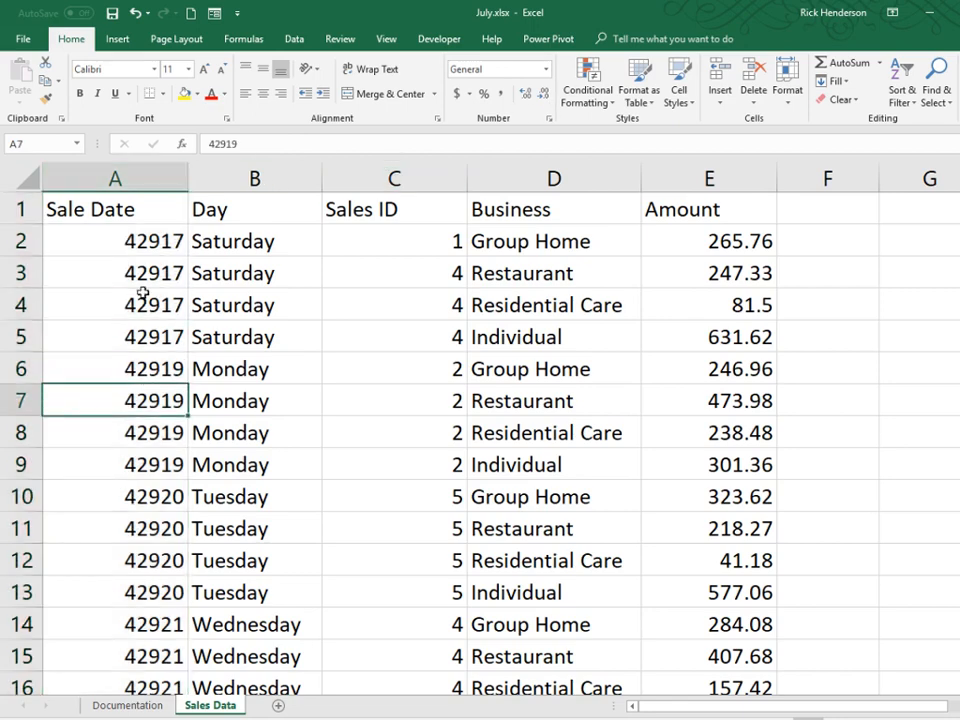
pyautogui.press('Up')
pyautogui.press('Up')
pyautogui.press('Up')
pyautogui.press('Up')
pyautogui.press('Up')
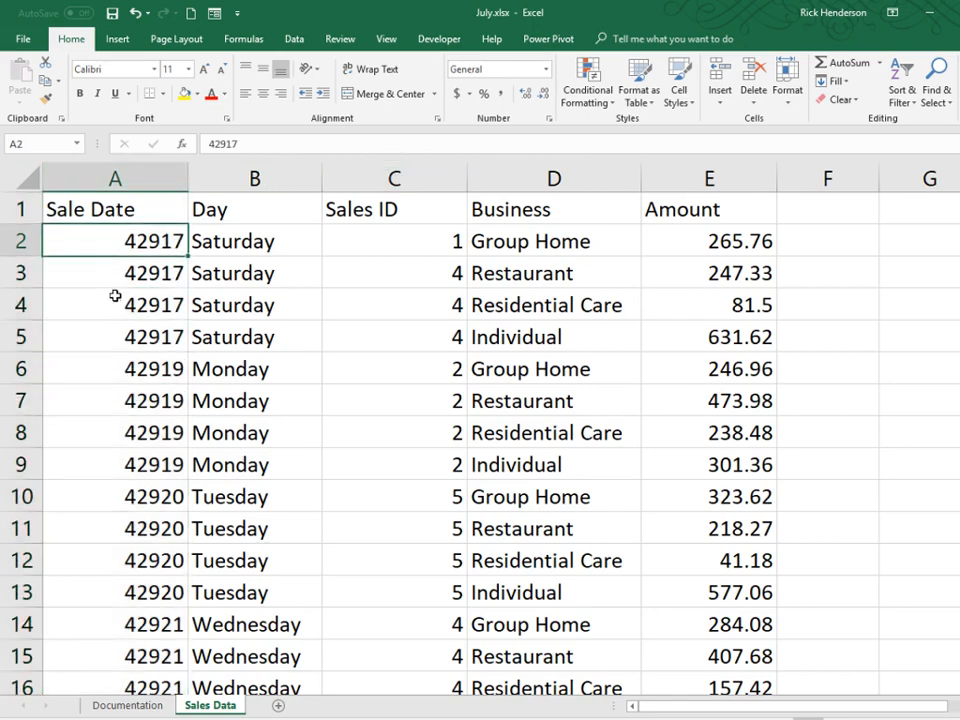
pyautogui.click(116, 296)
pyautogui.click(126, 272)
# Format the entire Sale Date column with the Short Date number format
pyautogui.click(110, 181)
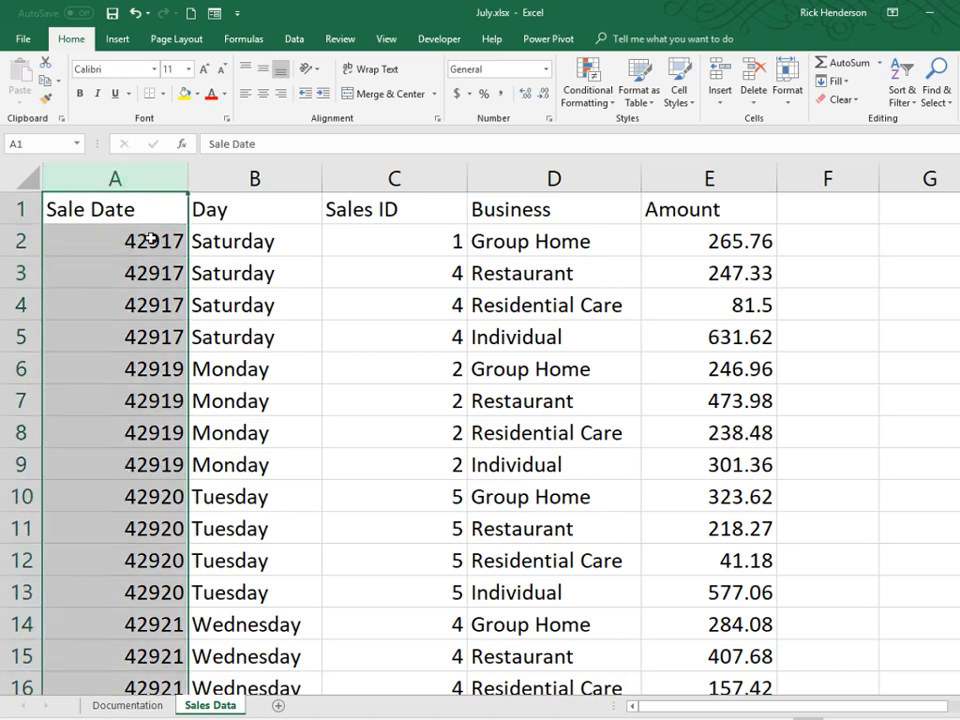
pyautogui.click(546, 69)
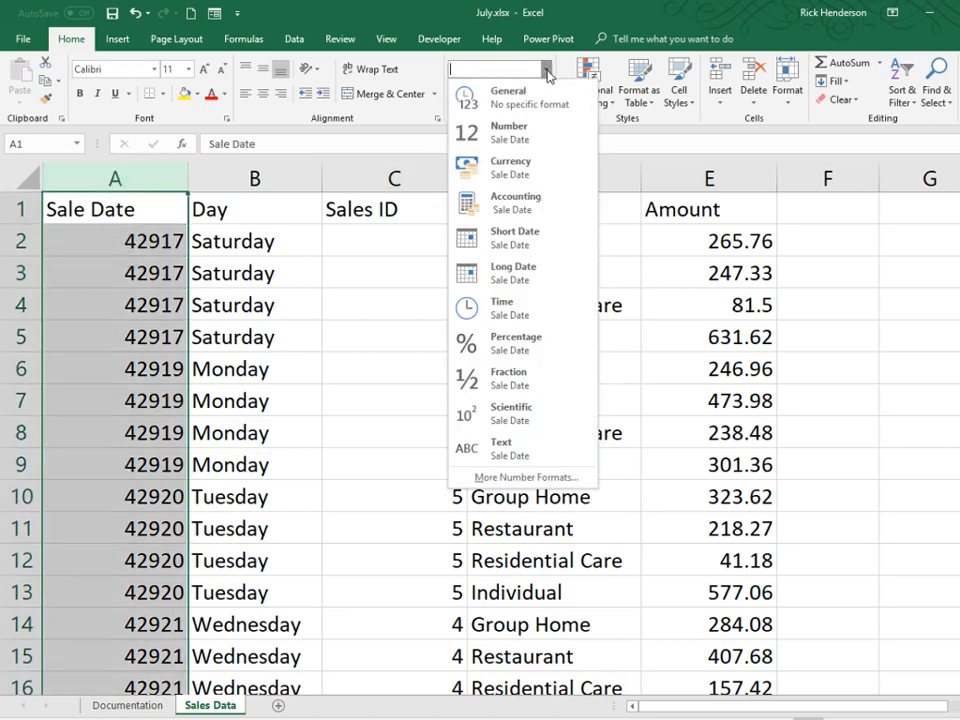
pyautogui.click(515, 238)
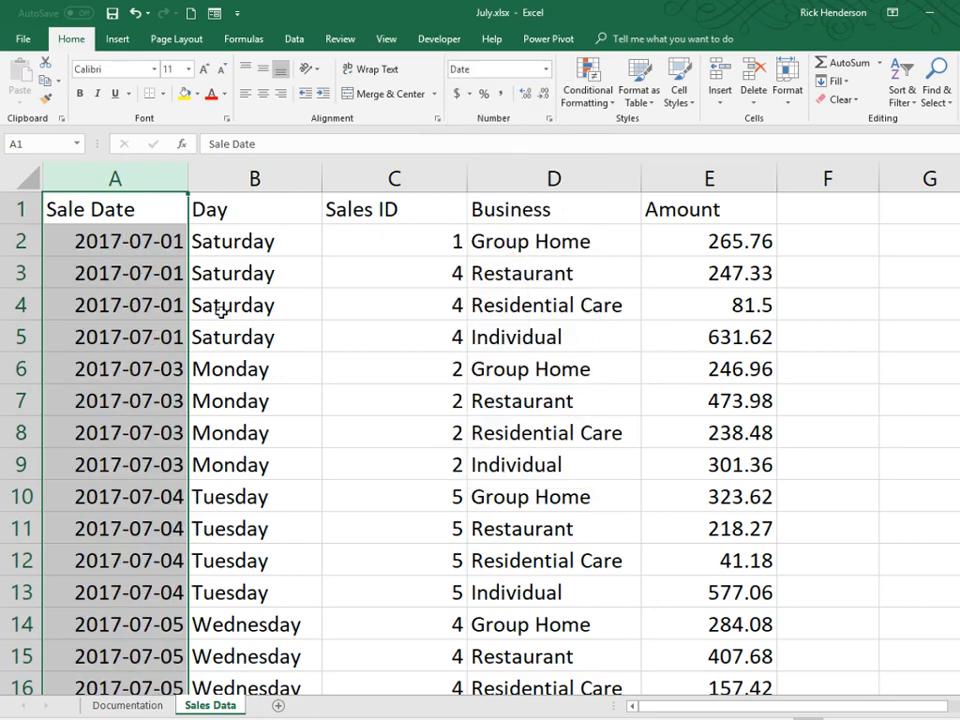
pyautogui.click(127, 240)
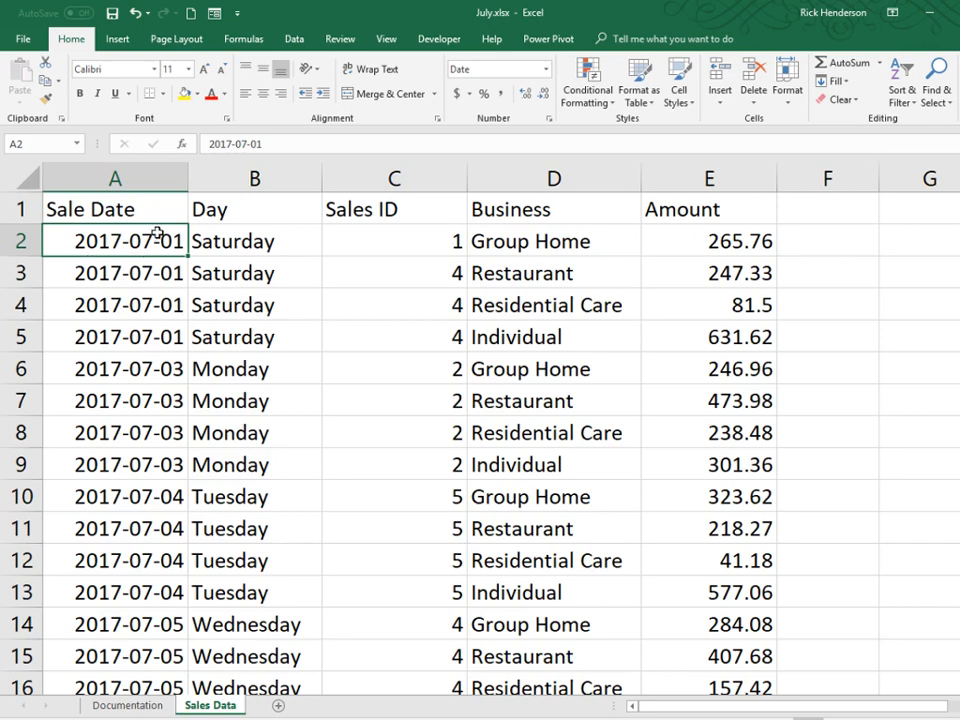
# Convert the sales data range A1:E106 into a table with headers
pyautogui.click(285, 256)
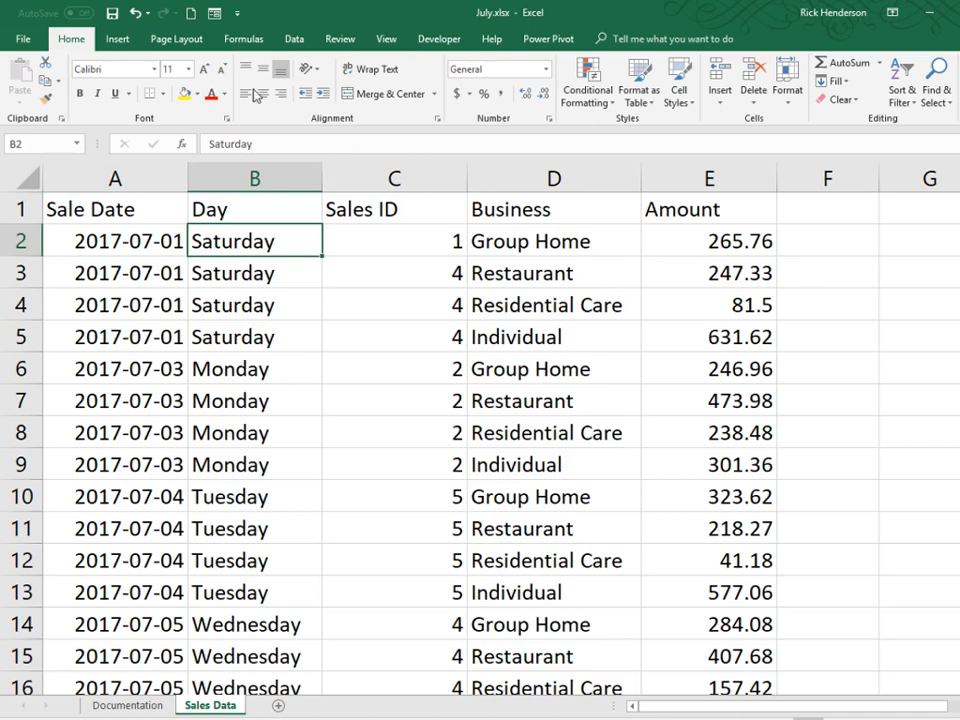
pyautogui.click(117, 38)
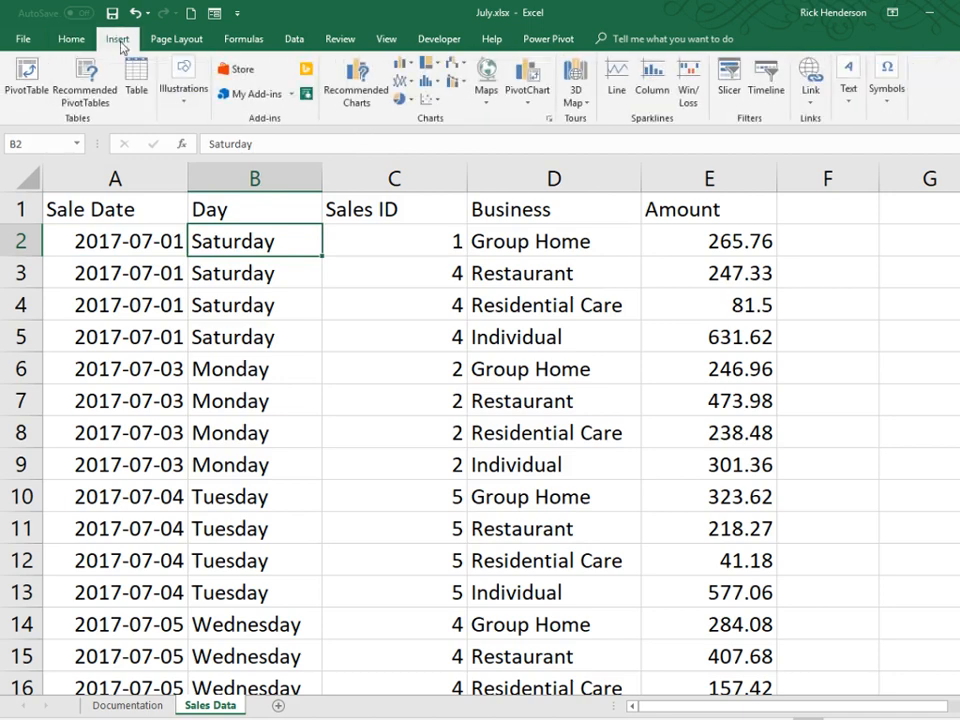
pyautogui.click(136, 80)
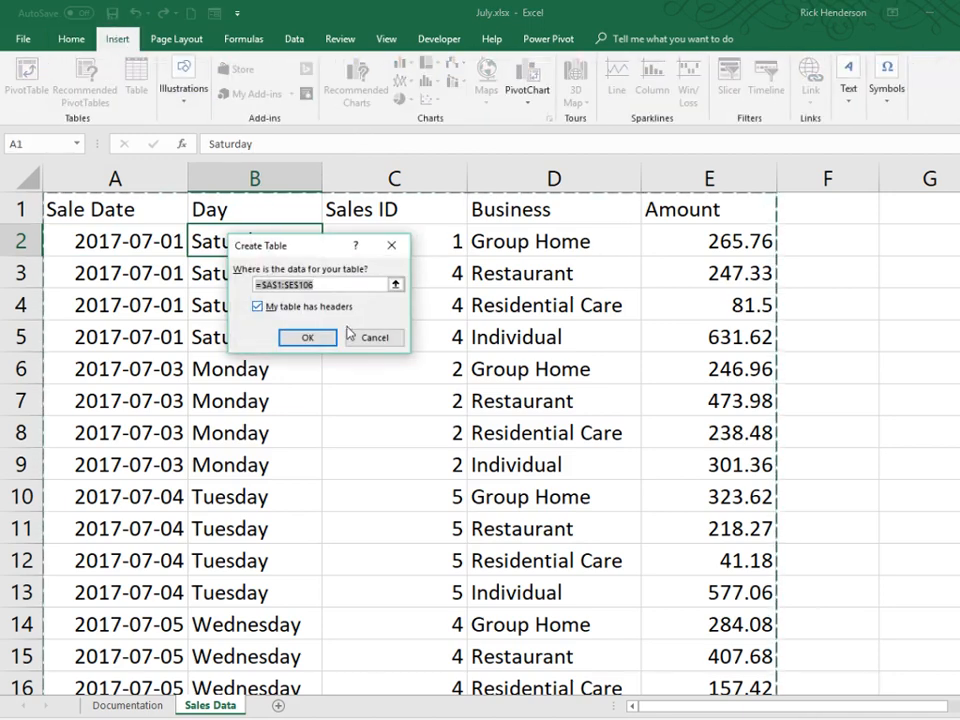
pyautogui.click(307, 337)
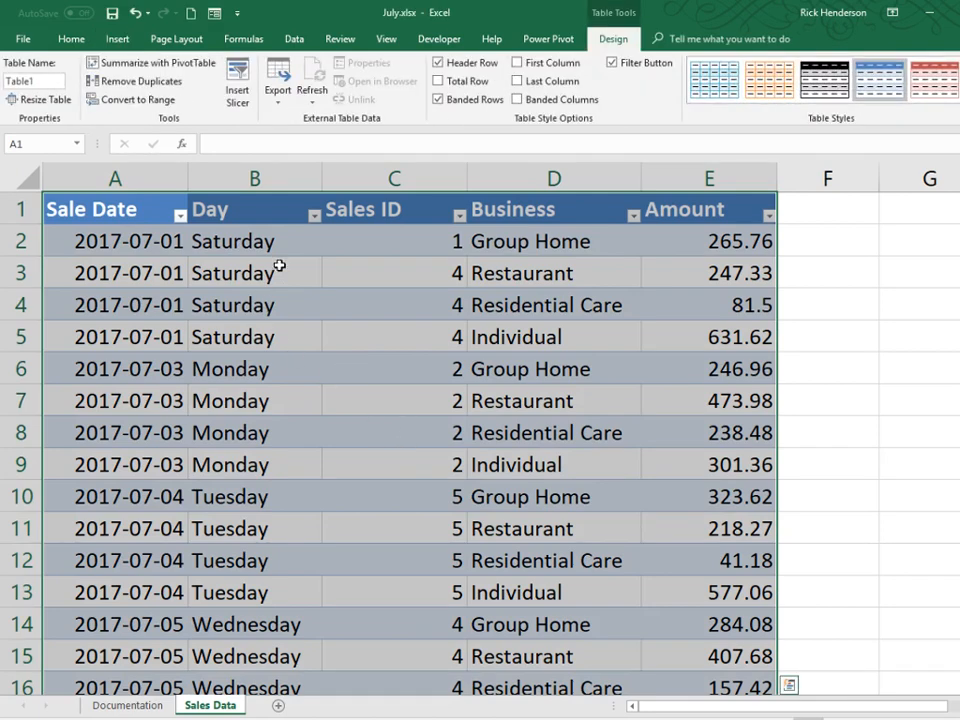
# Sort the table by Sale Date from oldest to newest, and re-sort it by Amount from smallest to largest
pyautogui.click(180, 215)
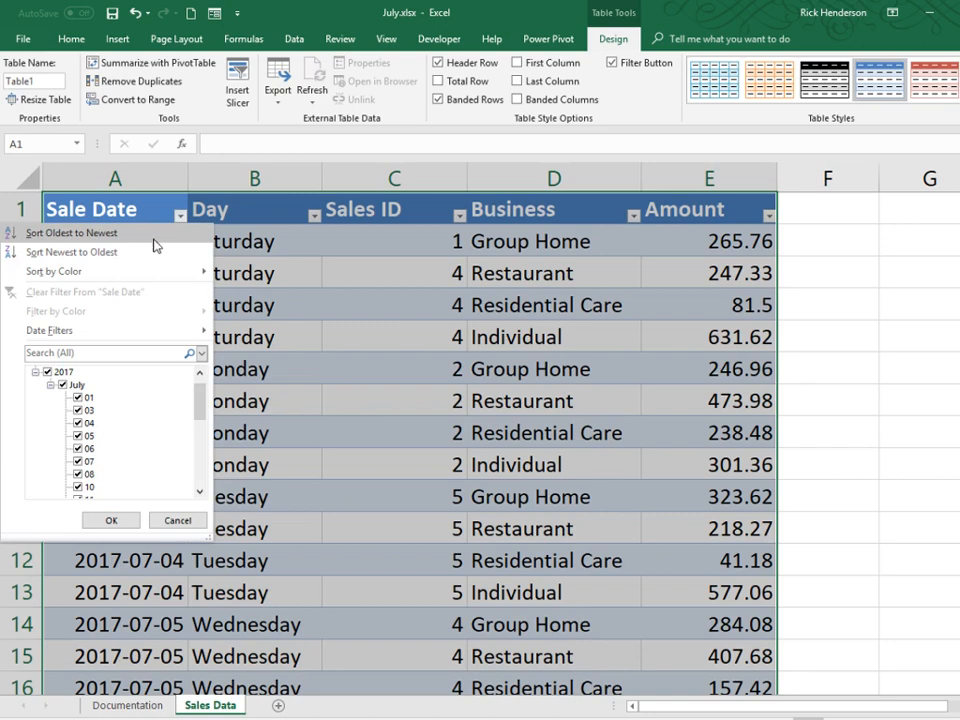
pyautogui.click(152, 242)
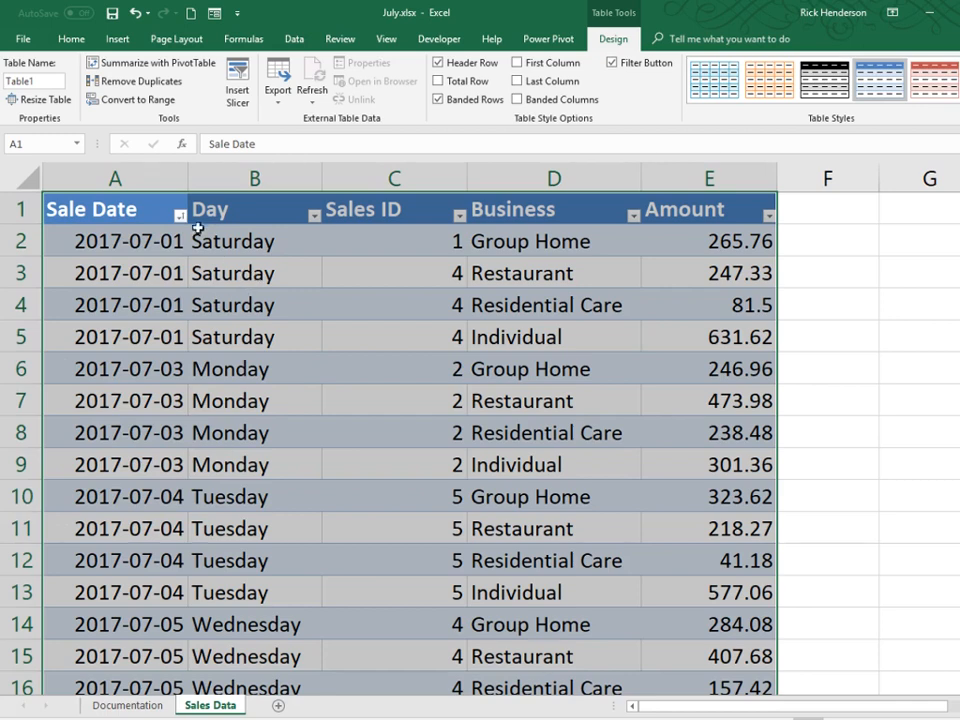
pyautogui.click(766, 216)
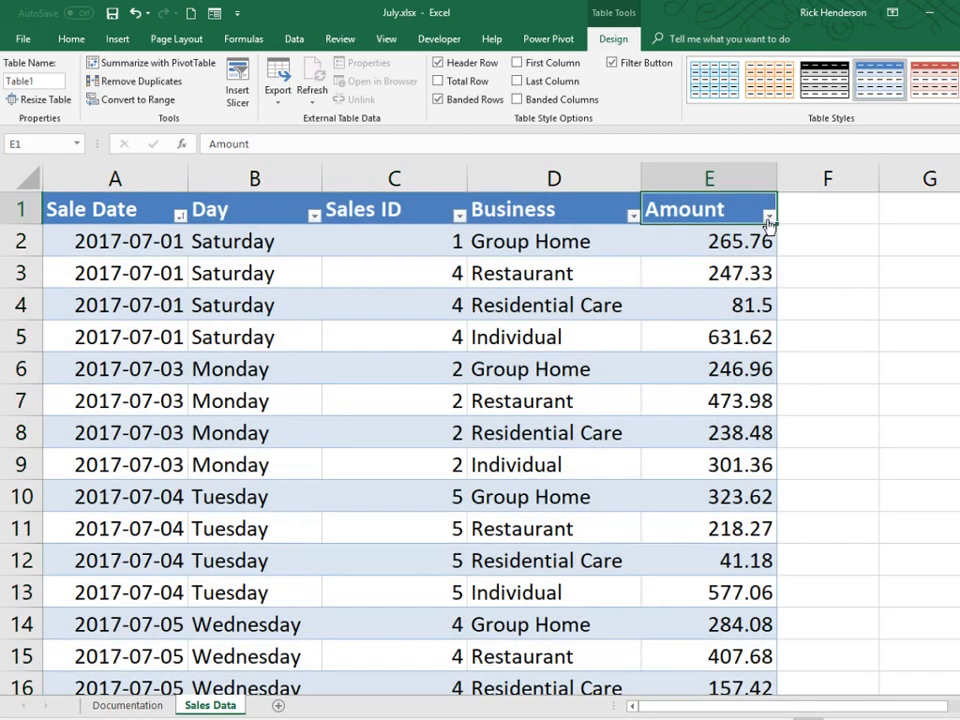
pyautogui.click(720, 235)
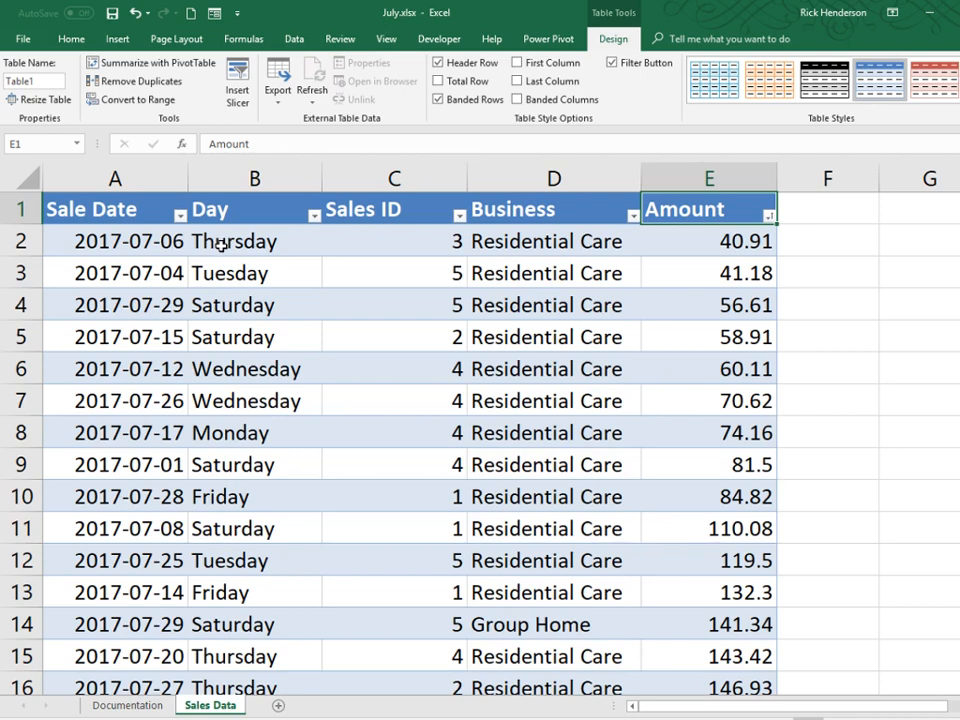
# Add a second sort level to the table by Sale Date, oldest to newest, beneath the Amount level
pyautogui.click(294, 39)
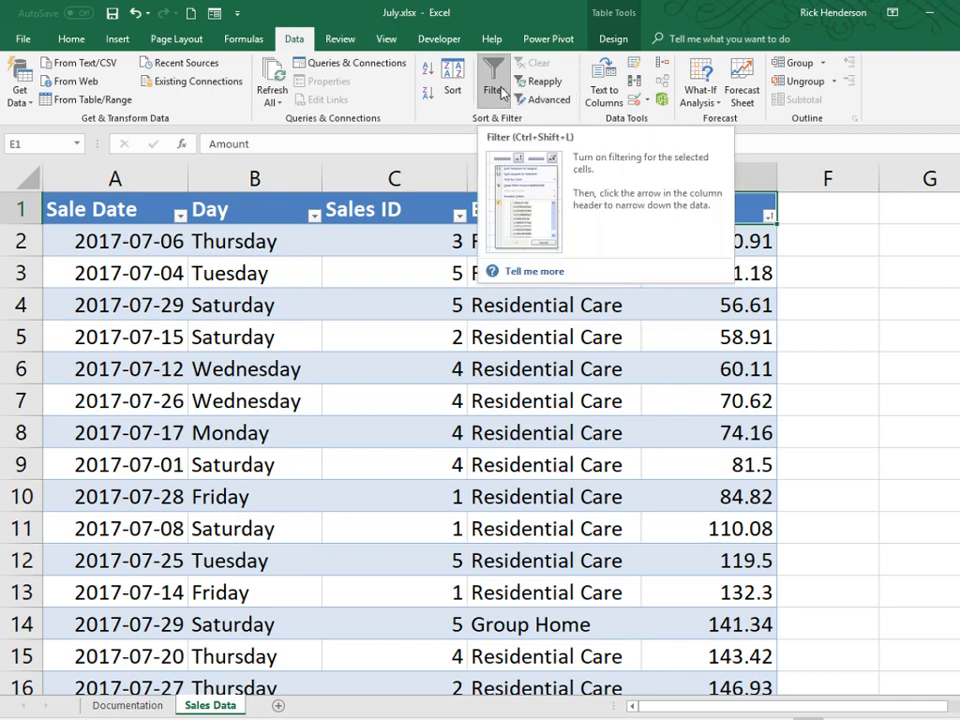
pyautogui.click(453, 80)
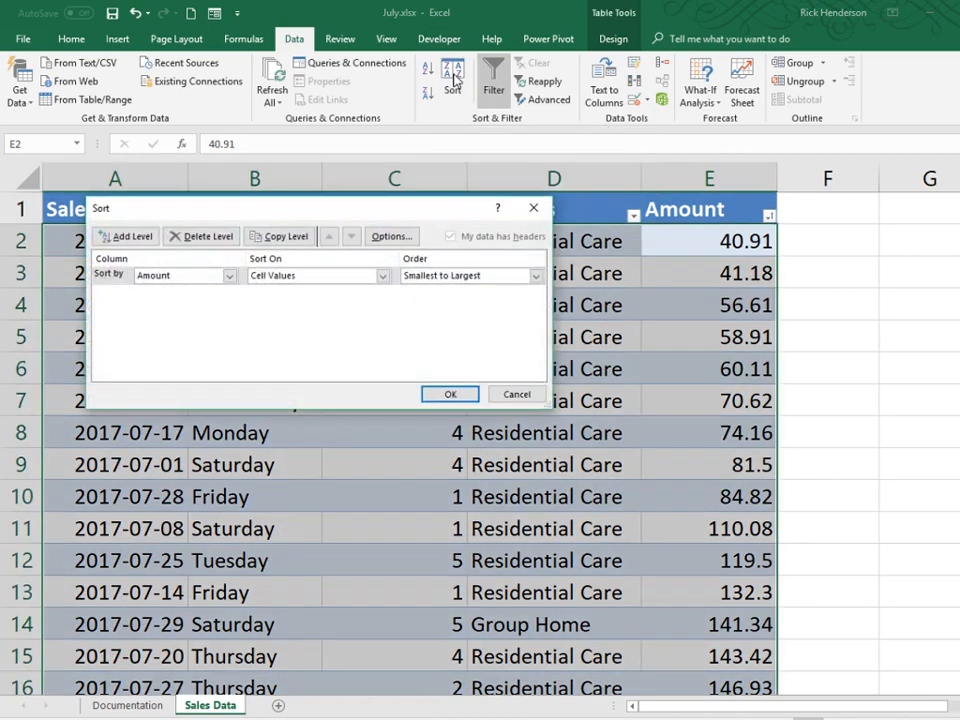
pyautogui.click(150, 238)
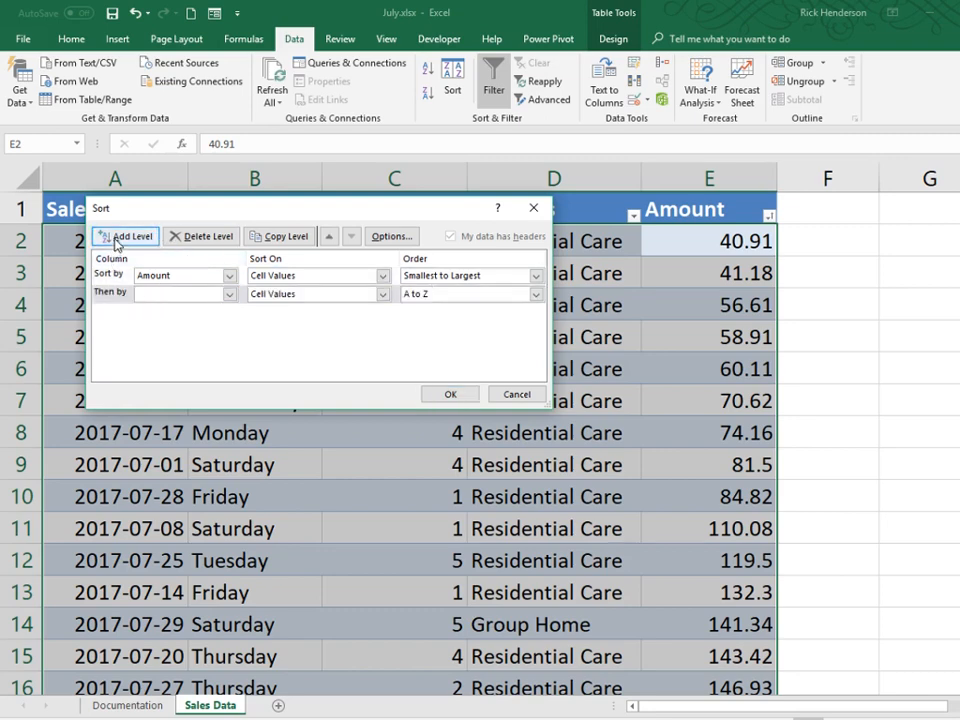
pyautogui.click(188, 295)
pyautogui.click(168, 310)
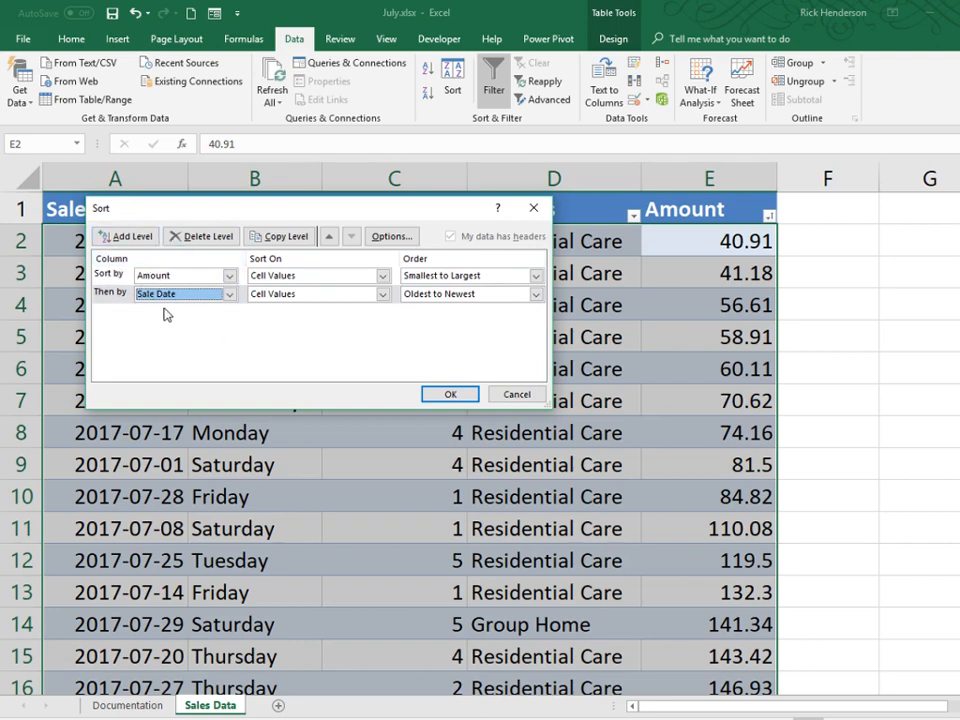
pyautogui.click(442, 394)
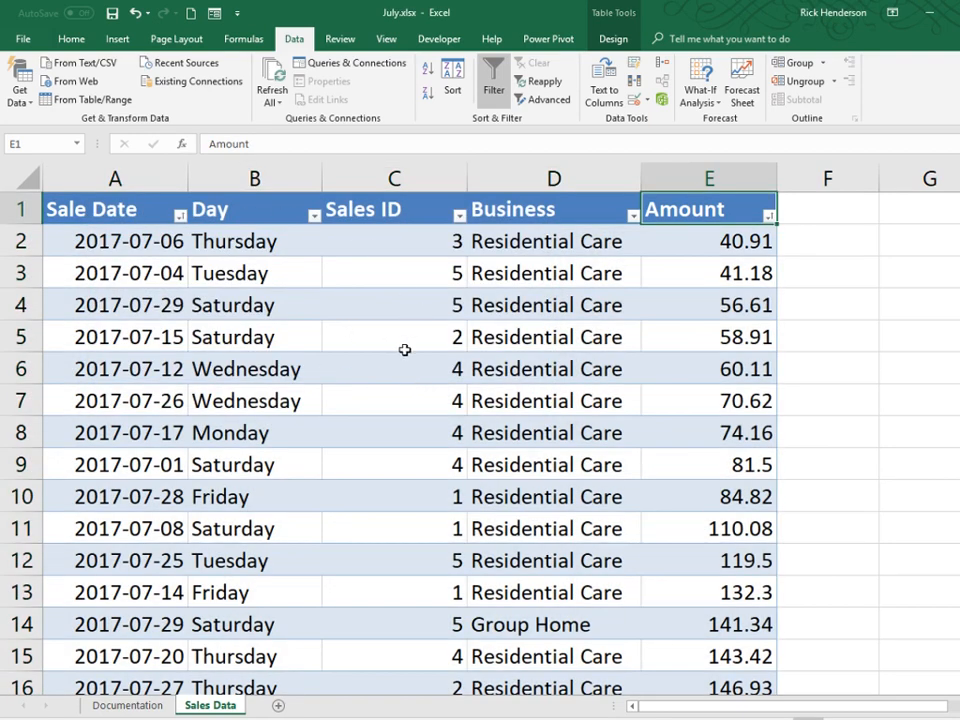
# Filter the Business column to show only Residential Care records
pyautogui.click(633, 217)
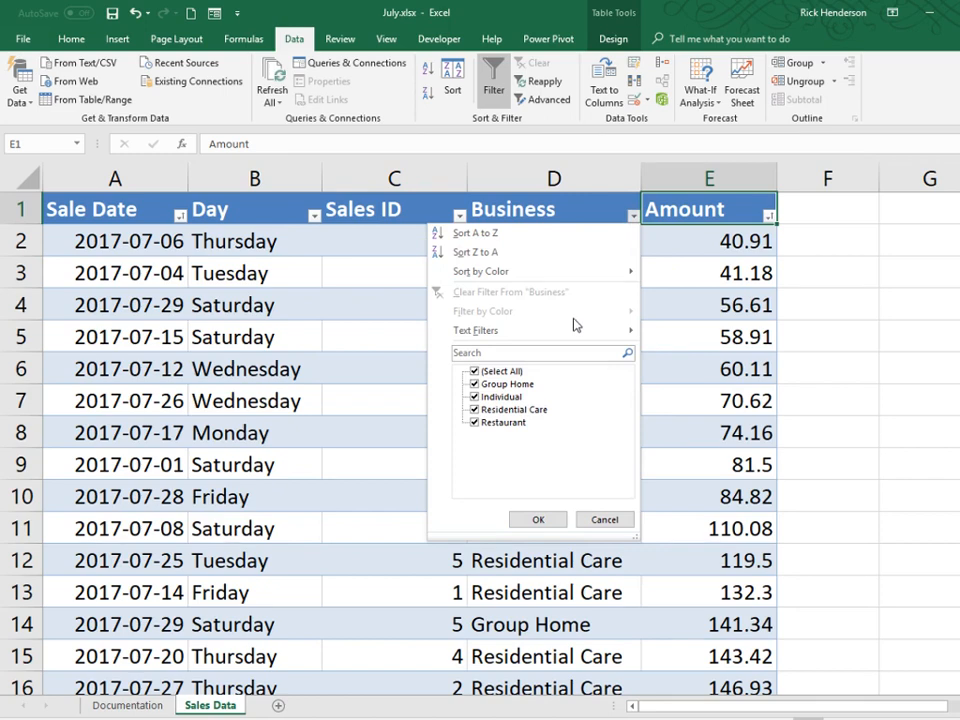
pyautogui.moveTo(520, 338)
pyautogui.click(475, 372)
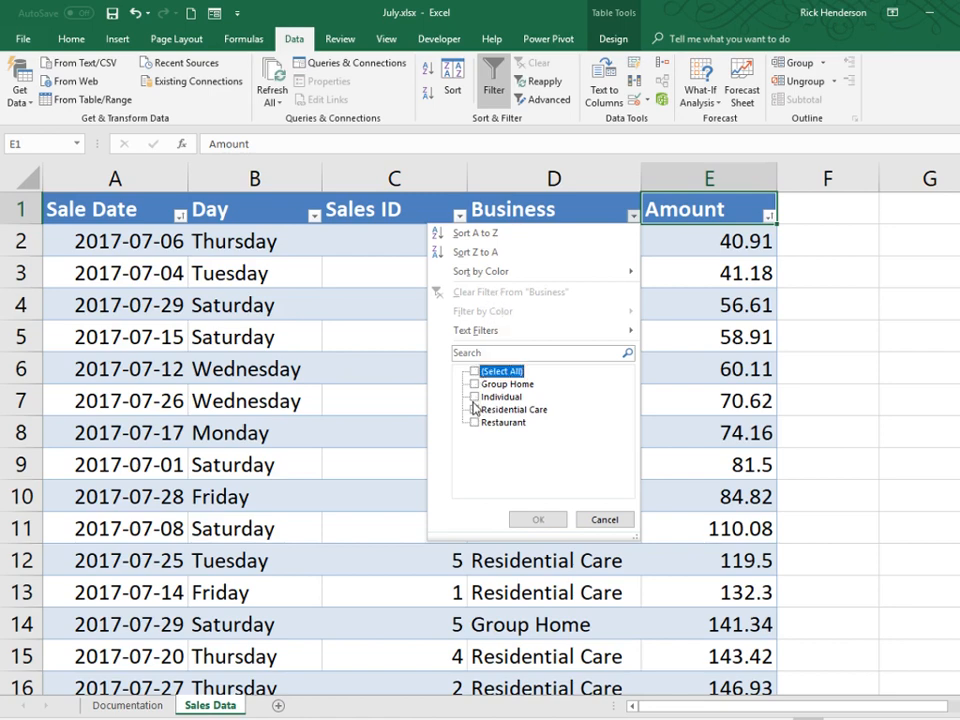
pyautogui.click(475, 410)
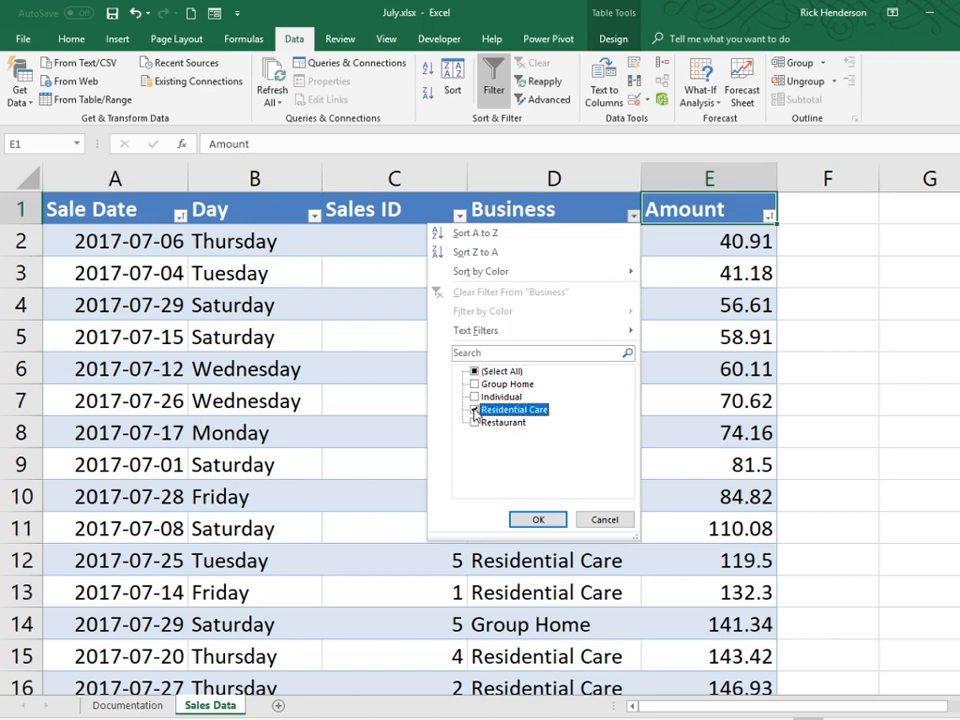
pyautogui.click(538, 519)
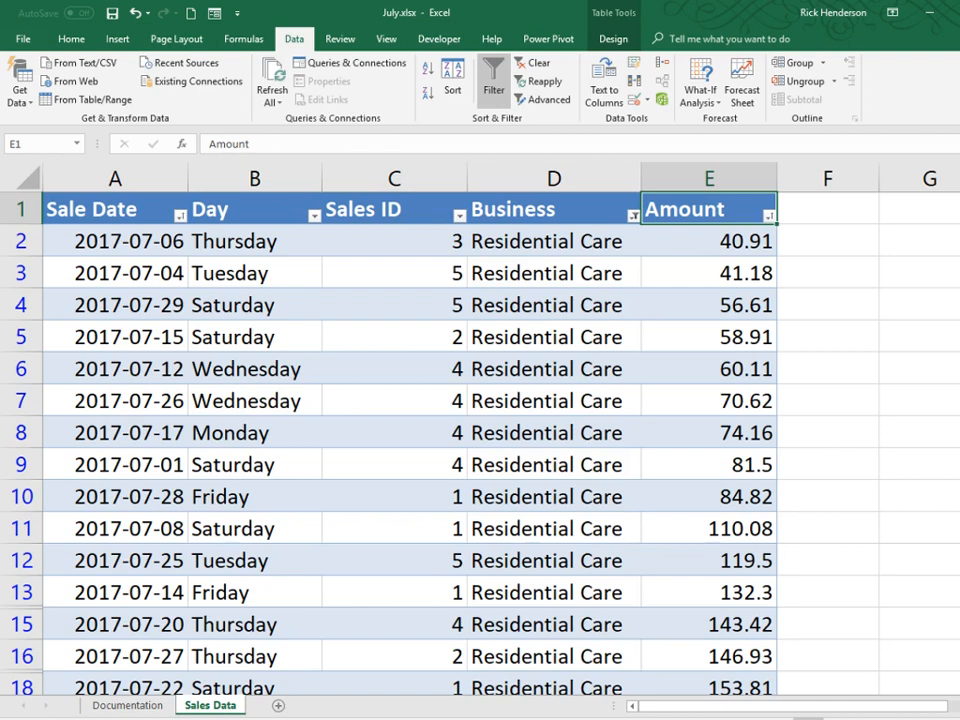
# Review the filtered records and add a totals row to the table
pyautogui.click(519, 330)
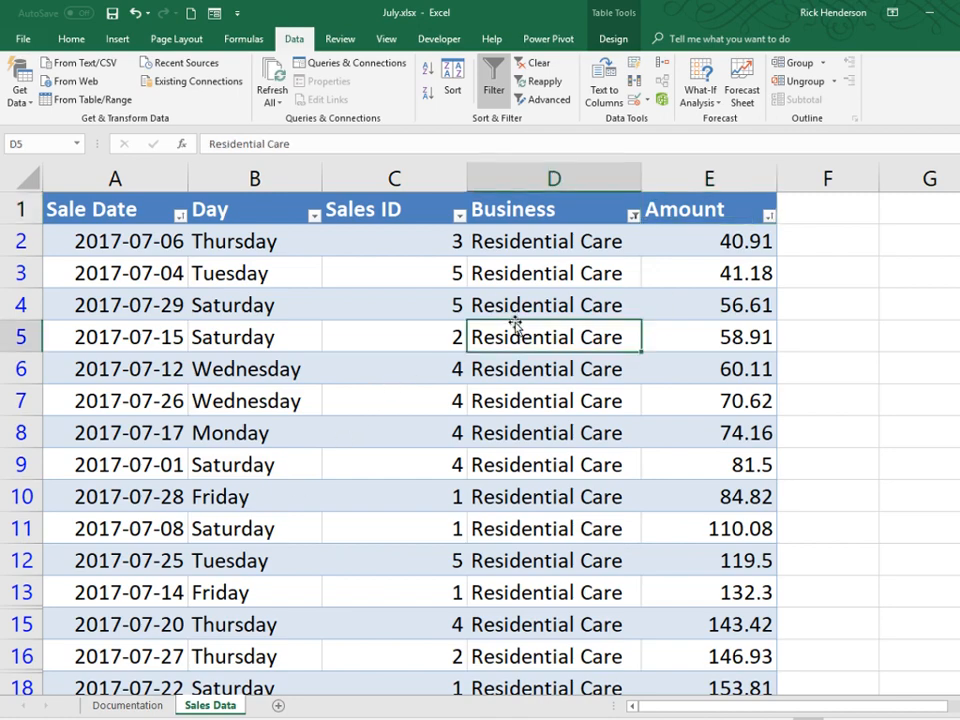
pyautogui.scroll(-7, 519, 330)
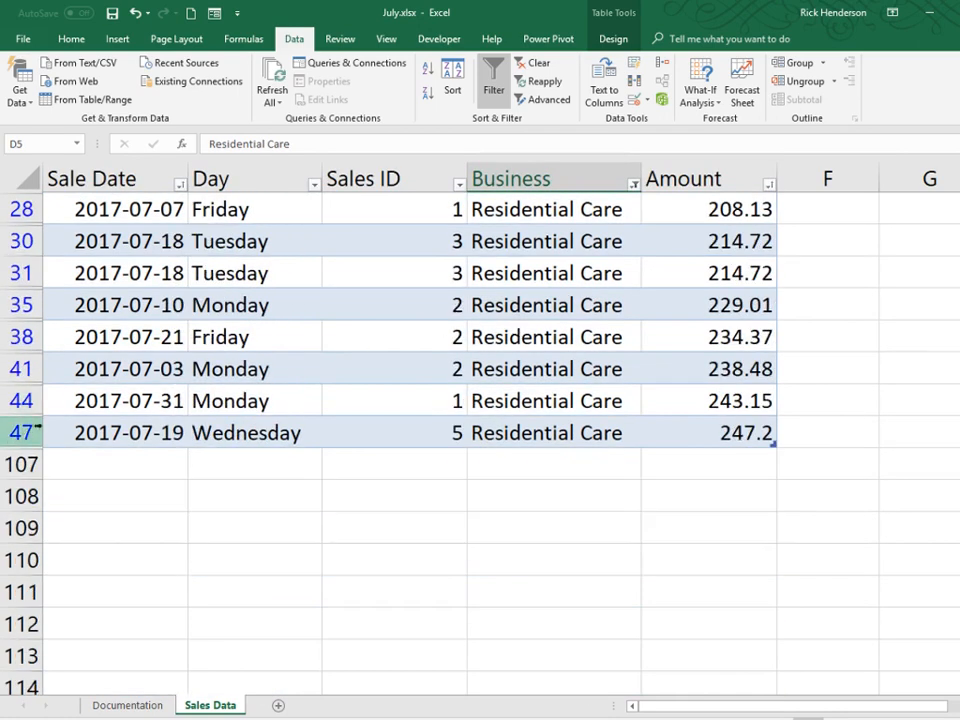
pyautogui.scroll(6, 368, 363)
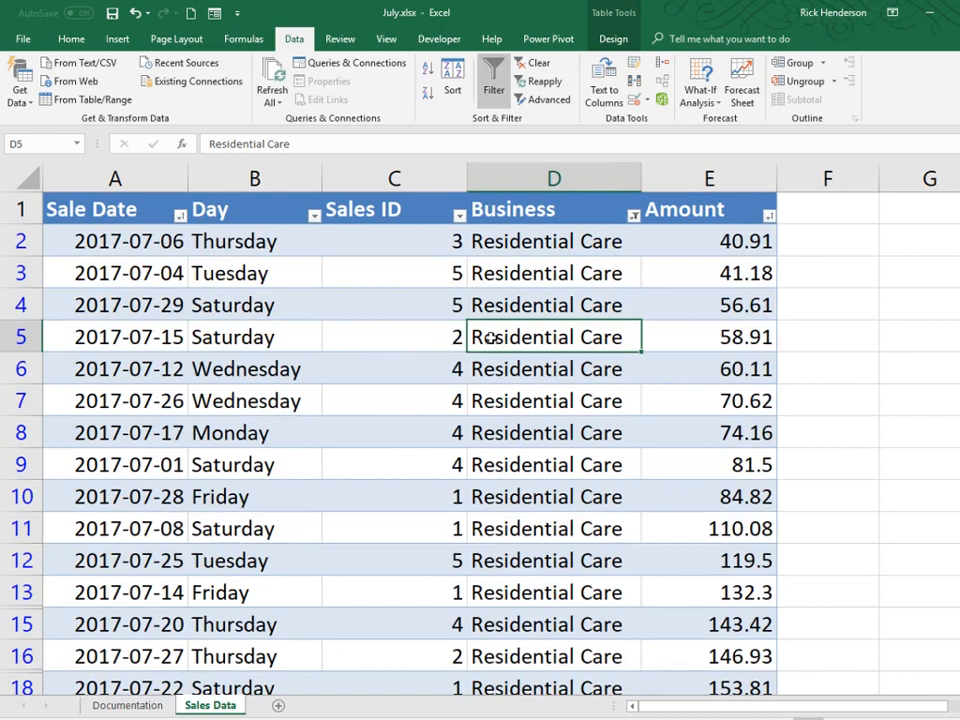
pyautogui.scroll(-5, 490, 337)
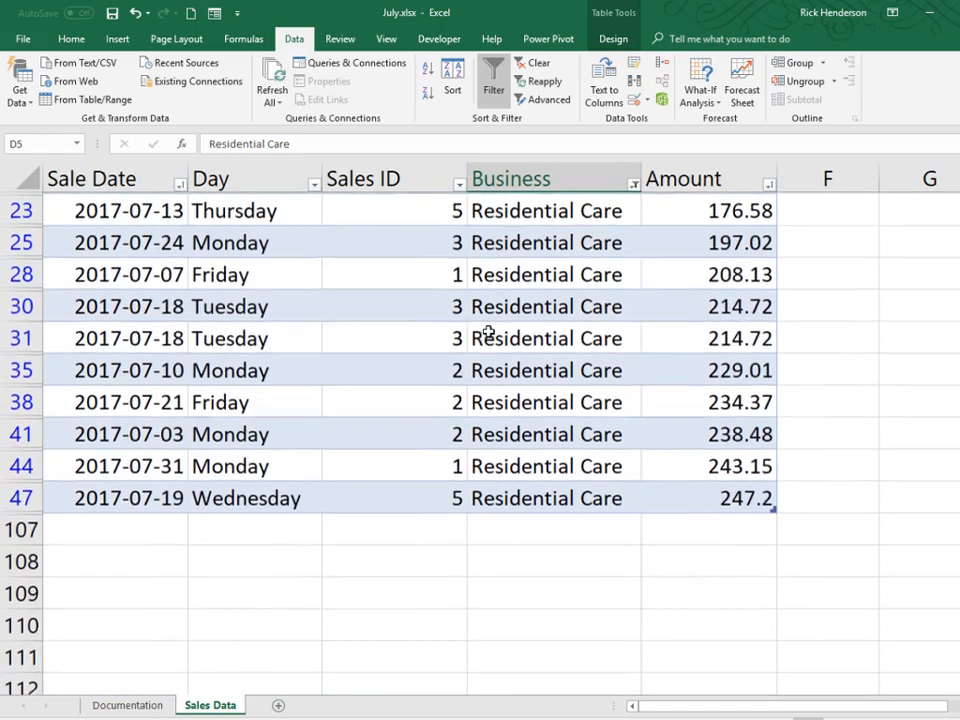
pyautogui.rightClick(425, 404)
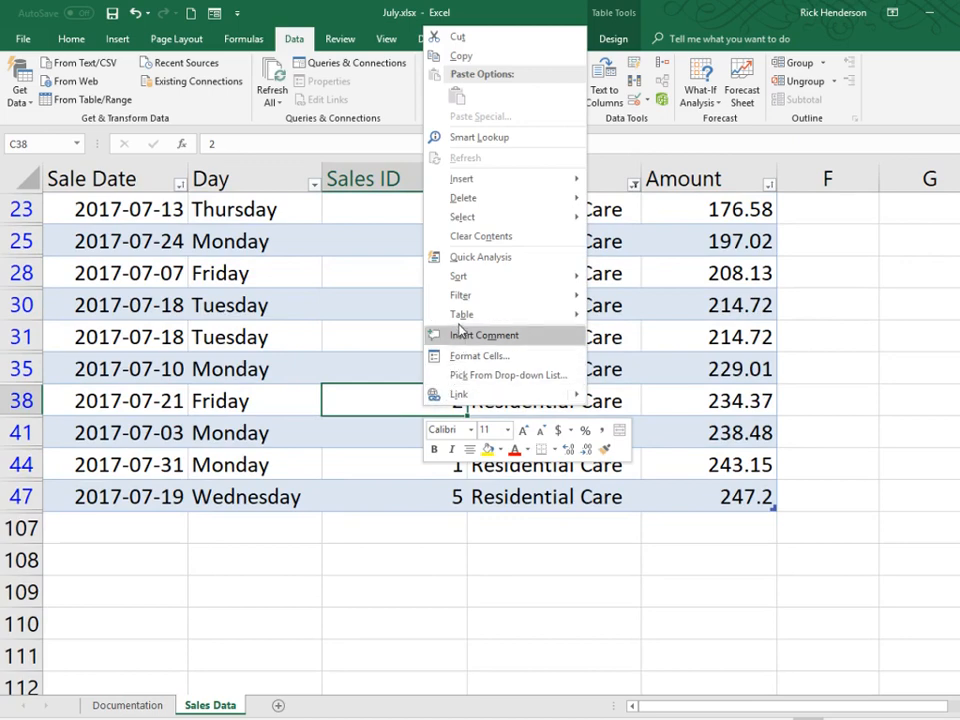
pyautogui.moveTo(462, 318)
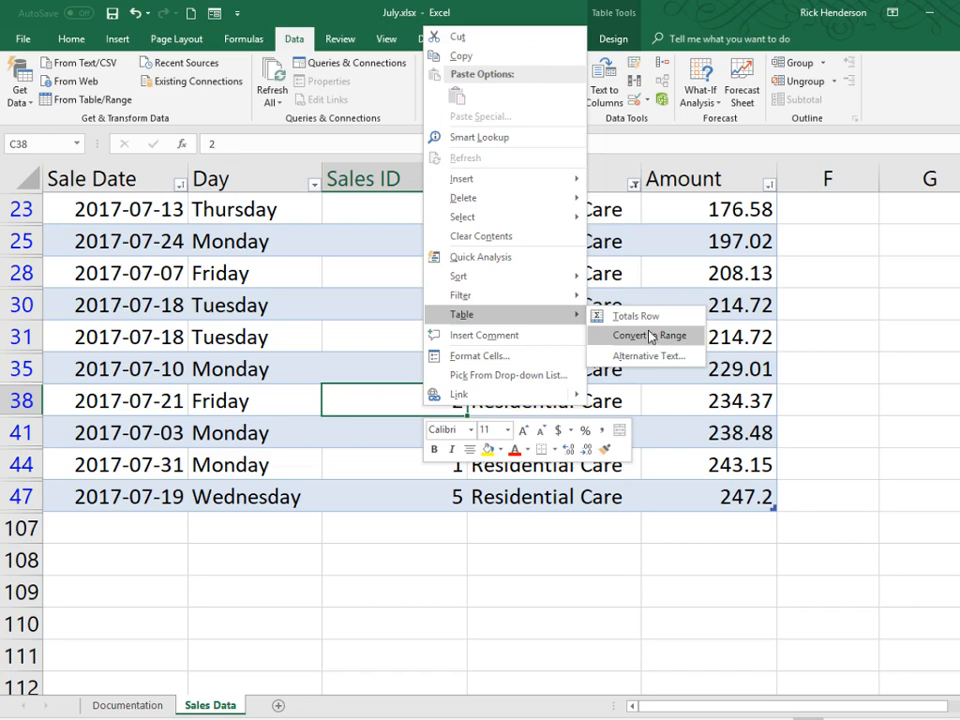
pyautogui.click(612, 316)
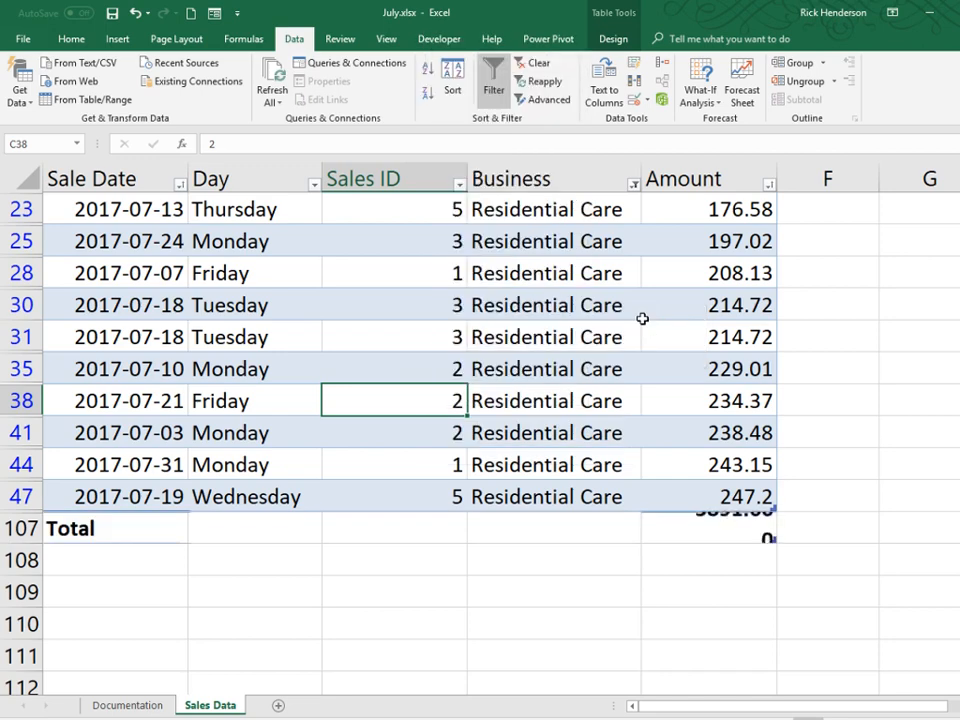
# Change the Amount column's calculation in the totals row to Average
pyautogui.click(692, 531)
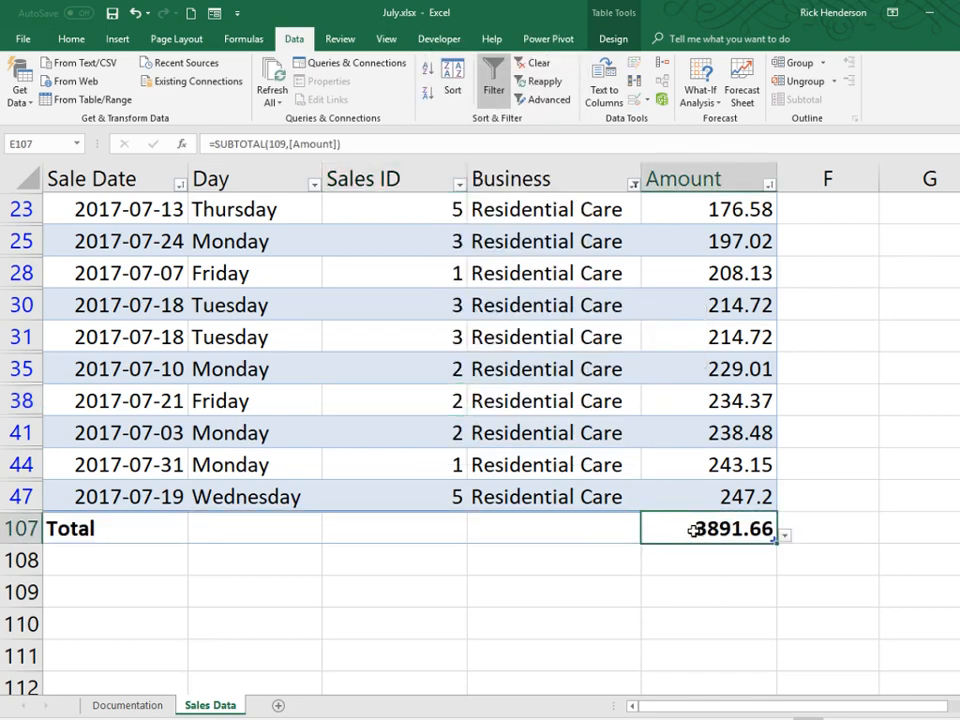
pyautogui.click(785, 537)
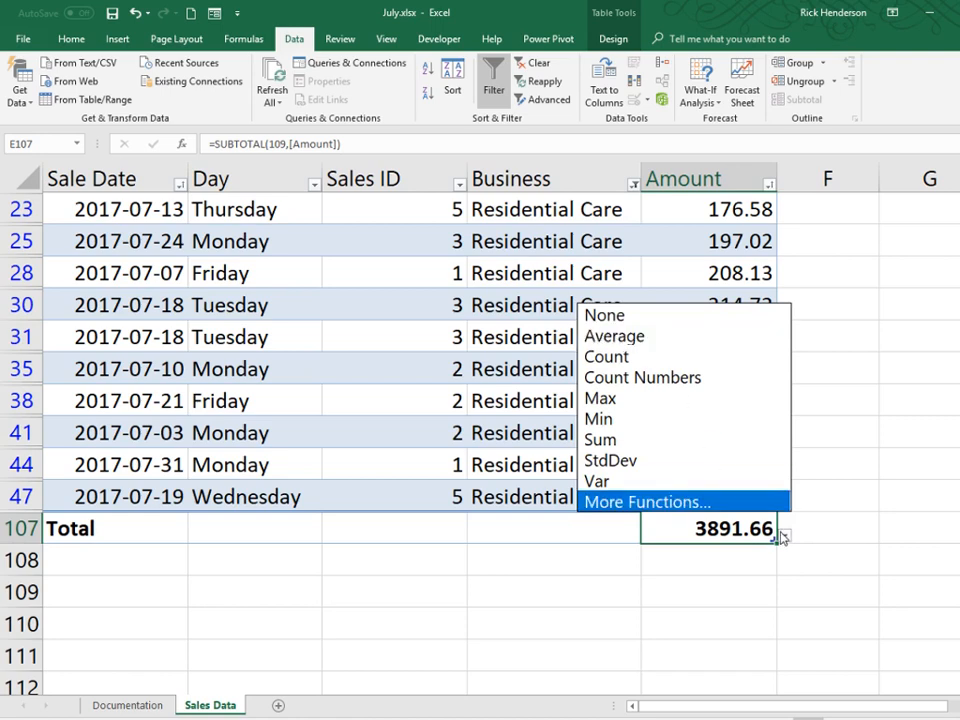
pyautogui.press('Return')
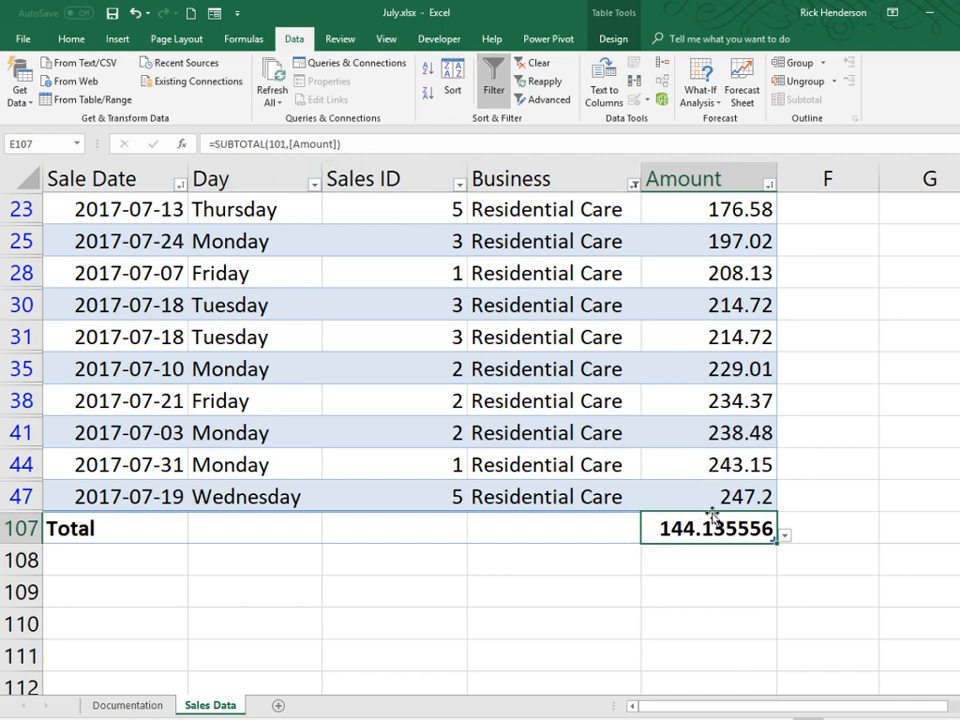
# Format the Amount cell in the totals row with two decimal places and the dollar Accounting format
pyautogui.click(80, 42)
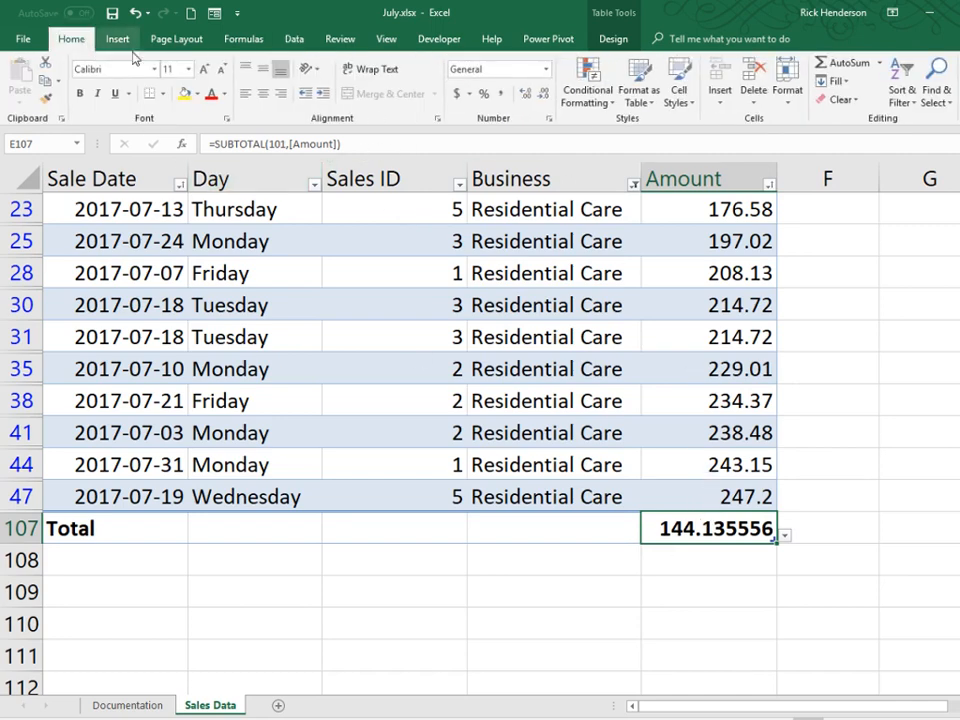
pyautogui.click(545, 94)
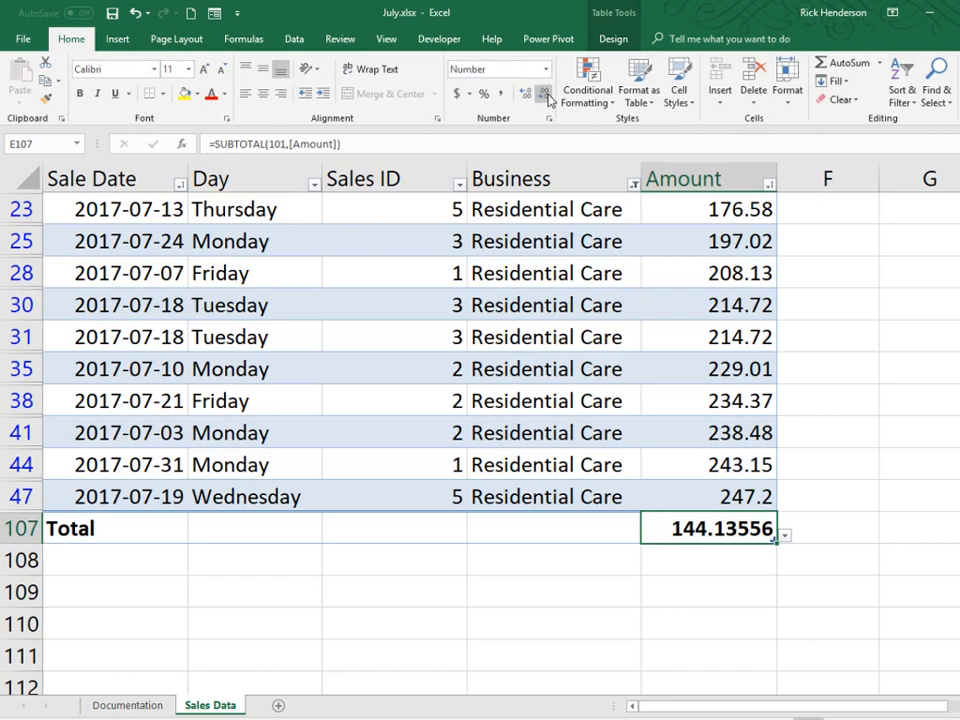
pyautogui.click(545, 94)
pyautogui.click(545, 94)
pyautogui.click(545, 94)
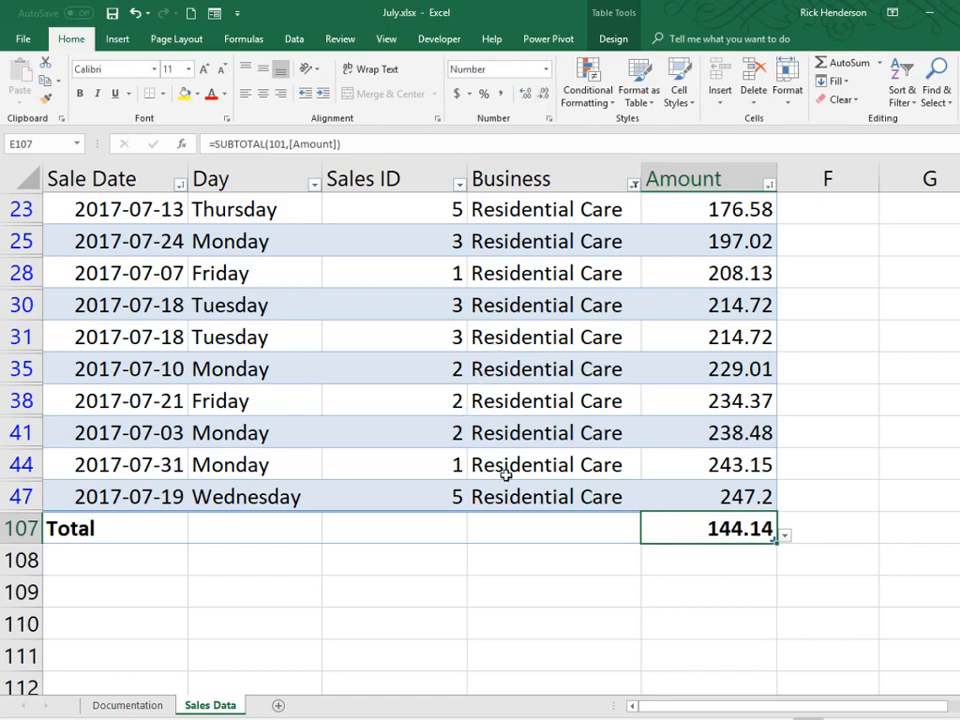
pyautogui.click(457, 95)
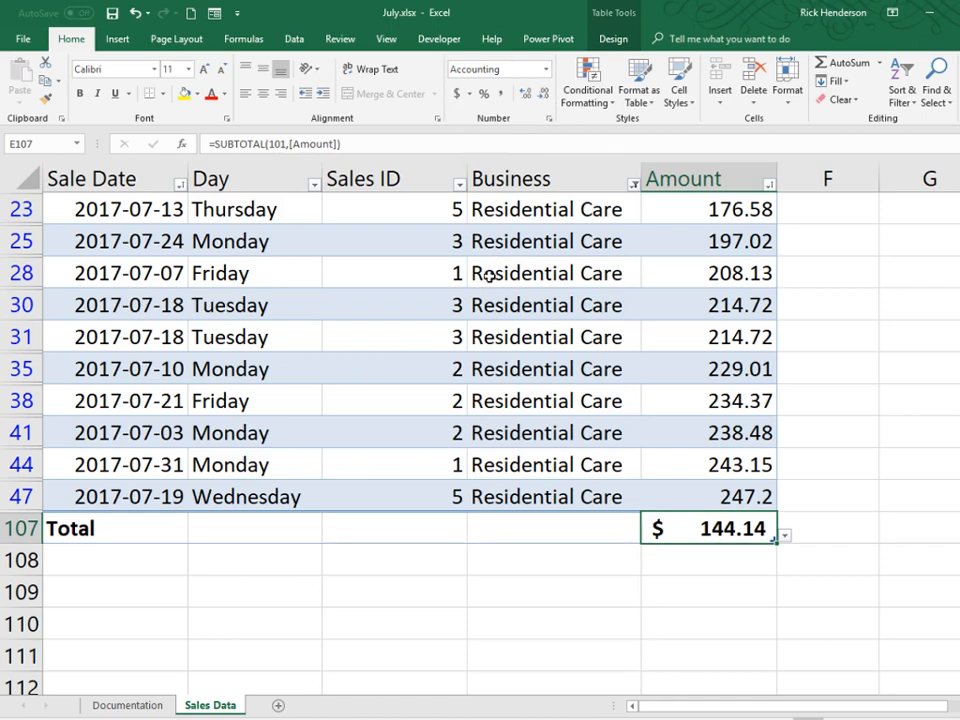
# Set the Day column's total to Count and clear the Amount column's total
pyautogui.click(217, 526)
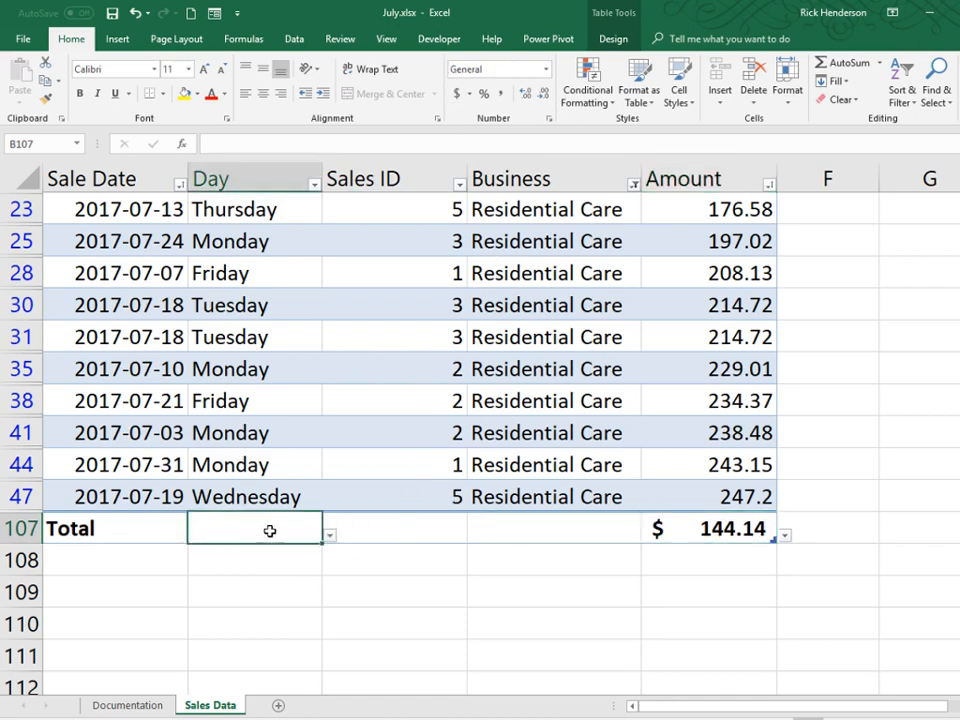
pyautogui.click(328, 536)
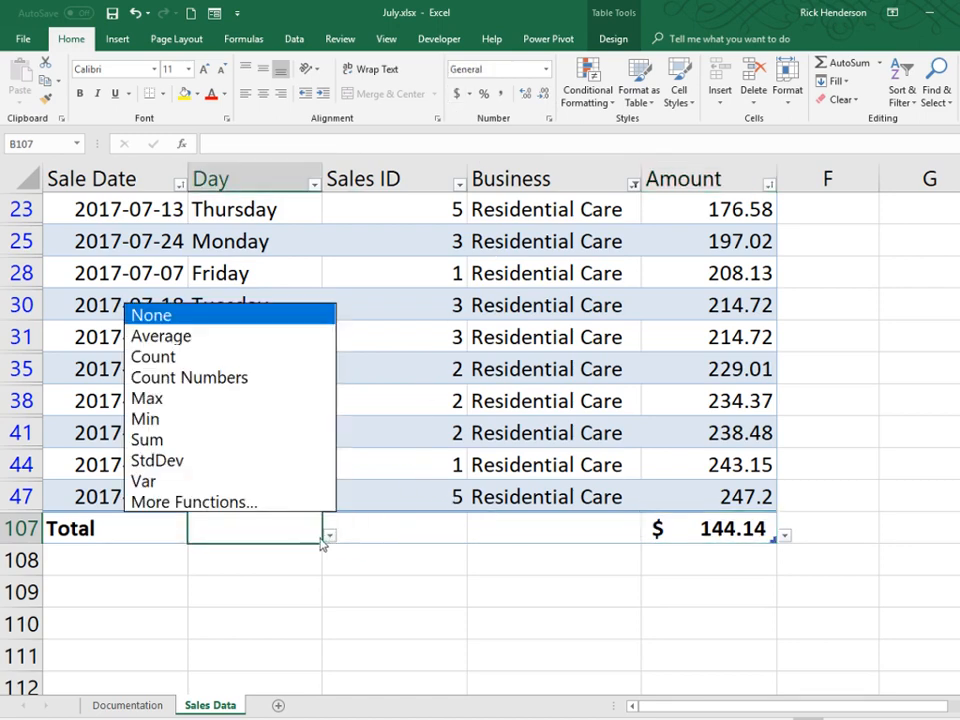
pyautogui.click(191, 376)
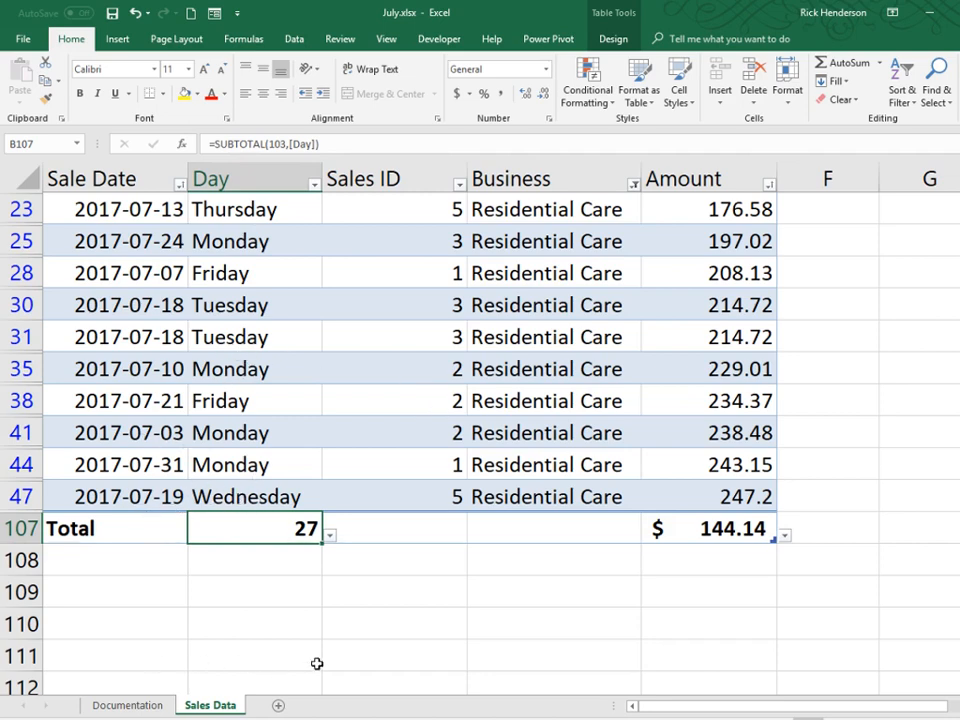
pyautogui.click(555, 533)
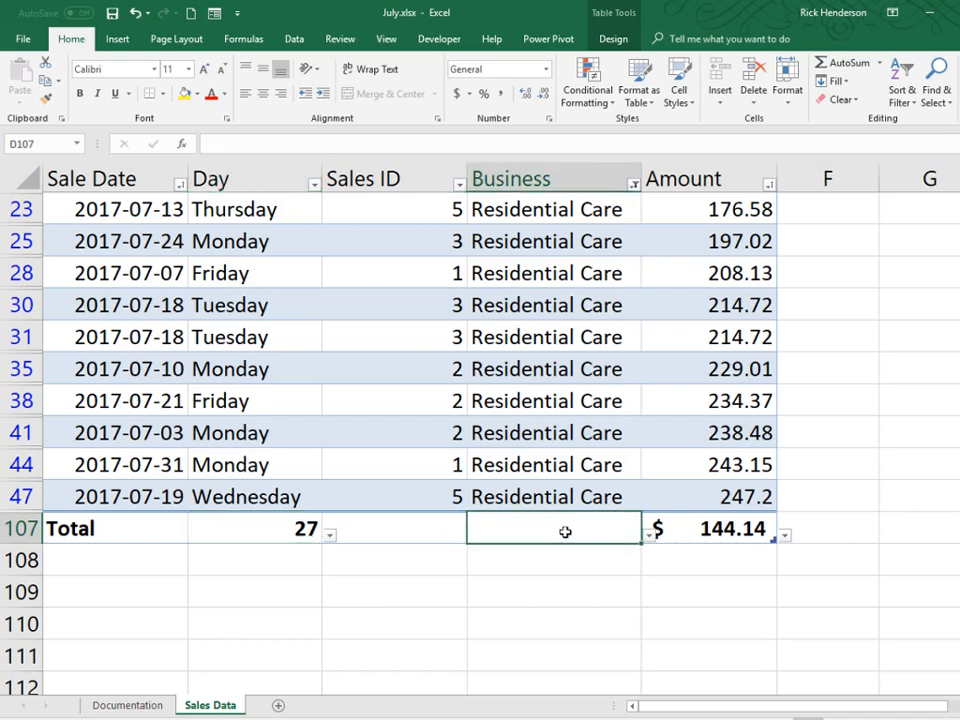
pyautogui.click(677, 529)
pyautogui.press('Delete')
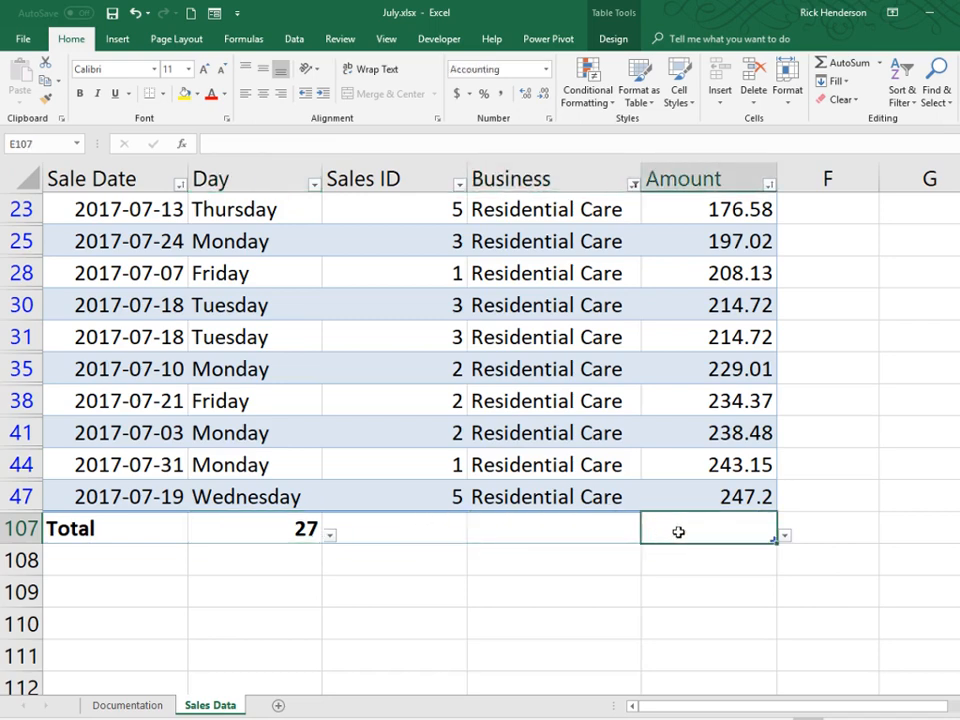
pyautogui.click(305, 528)
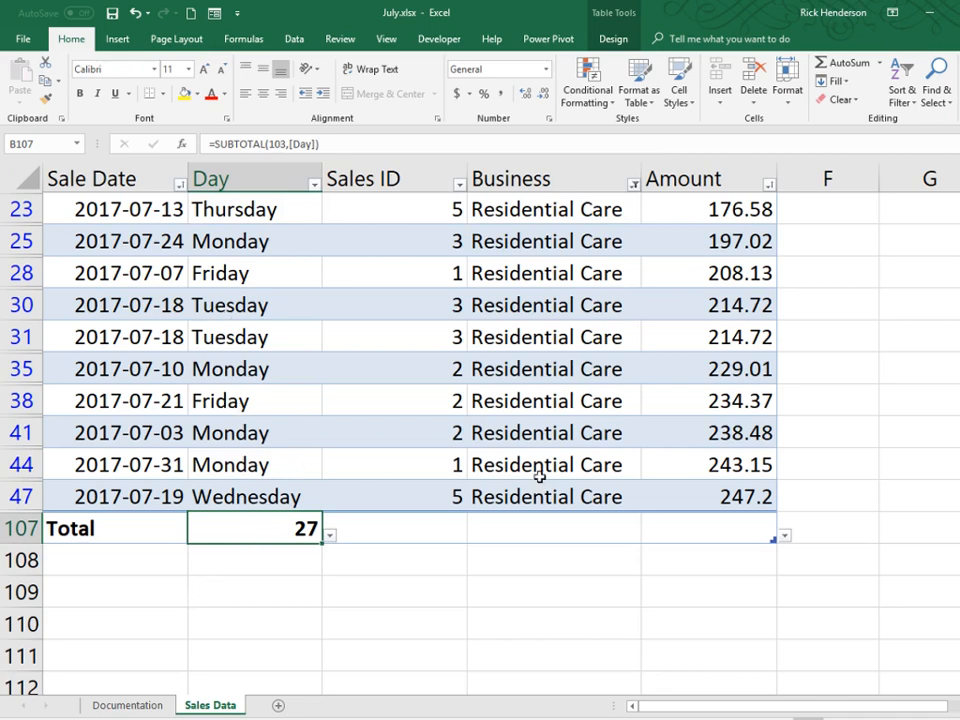
# Extend the Business filter to include Individual records alongside Residential Care, and review the filtered rows
pyautogui.scroll(6, 540, 477)
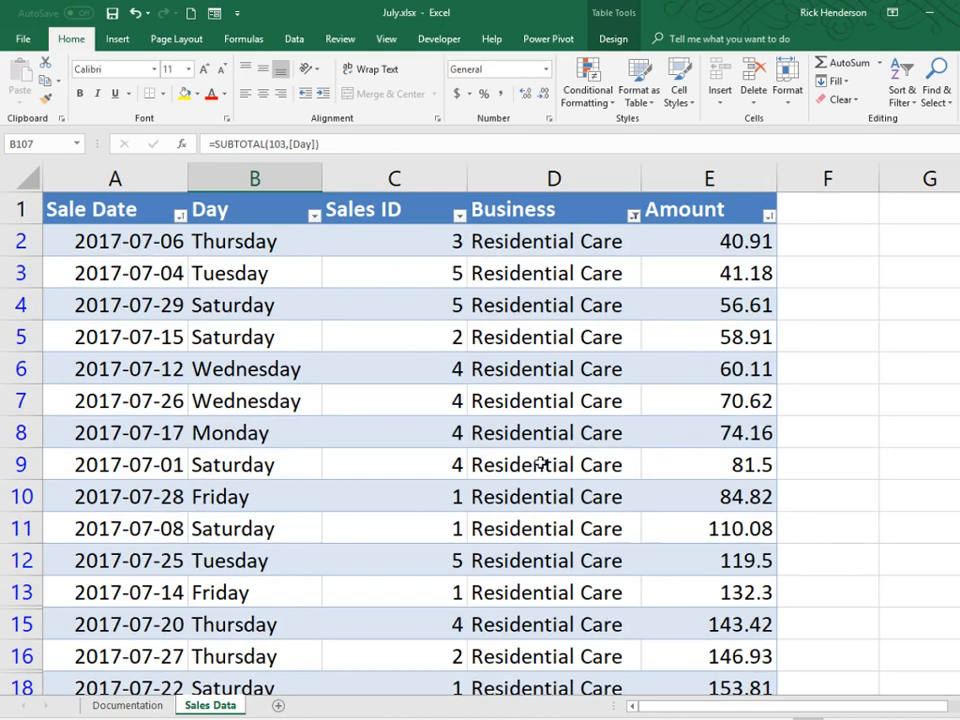
pyautogui.click(633, 216)
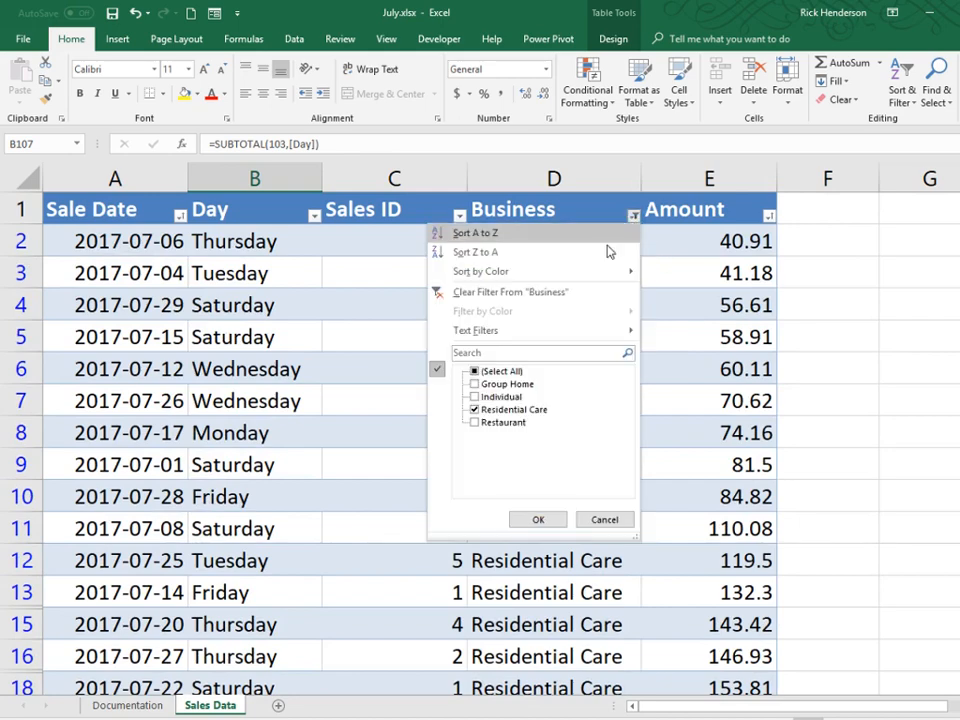
pyautogui.click(505, 396)
pyautogui.click(538, 519)
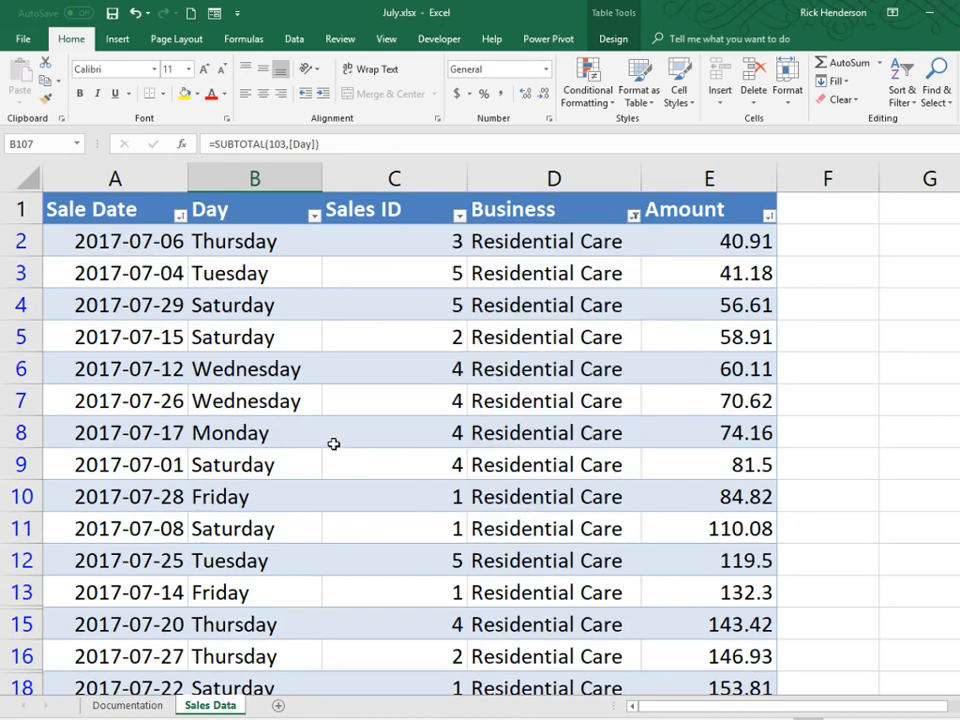
pyautogui.scroll(-11, 333, 443)
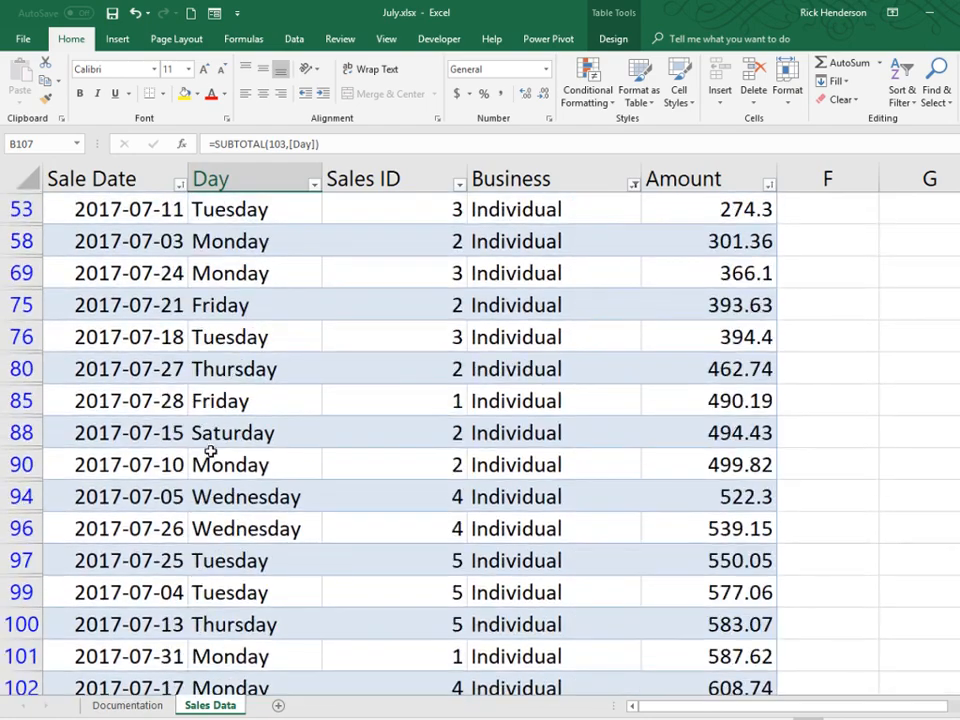
pyautogui.scroll(-5, 210, 450)
pyautogui.scroll(9, 394, 356)
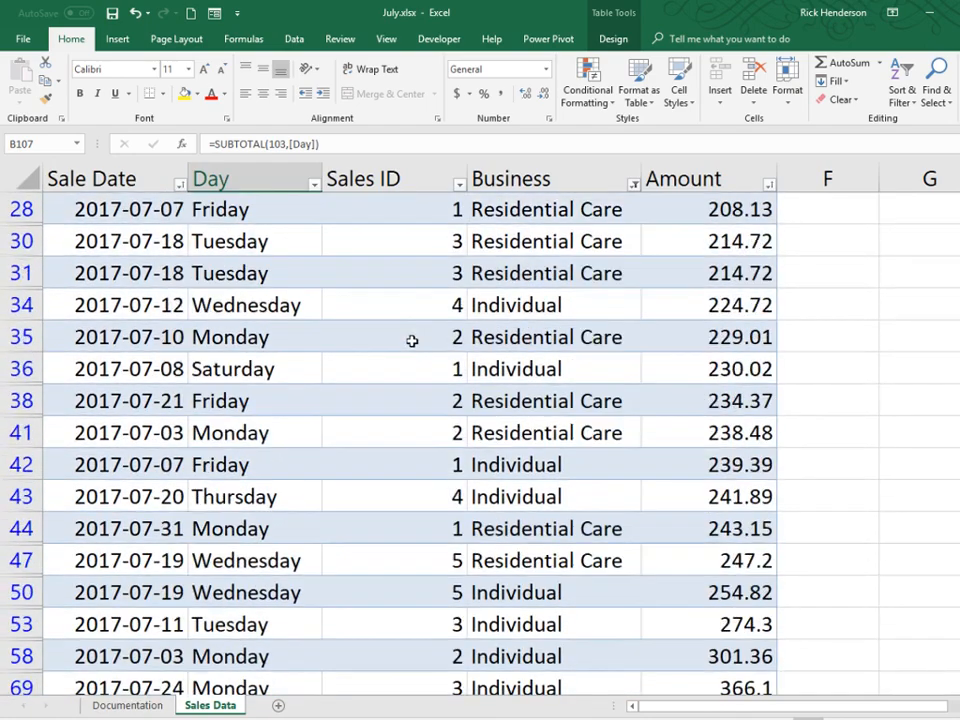
pyautogui.scroll(8, 450, 320)
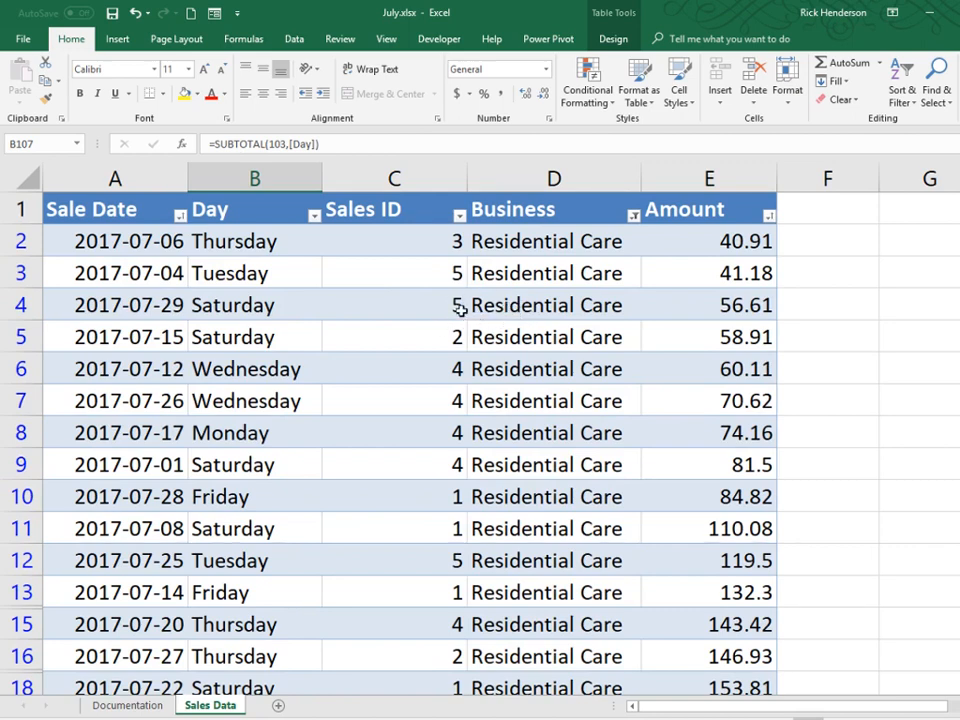
# Apply the medium table style with an orange header and grey banded rows to the sales table
pyautogui.click(609, 41)
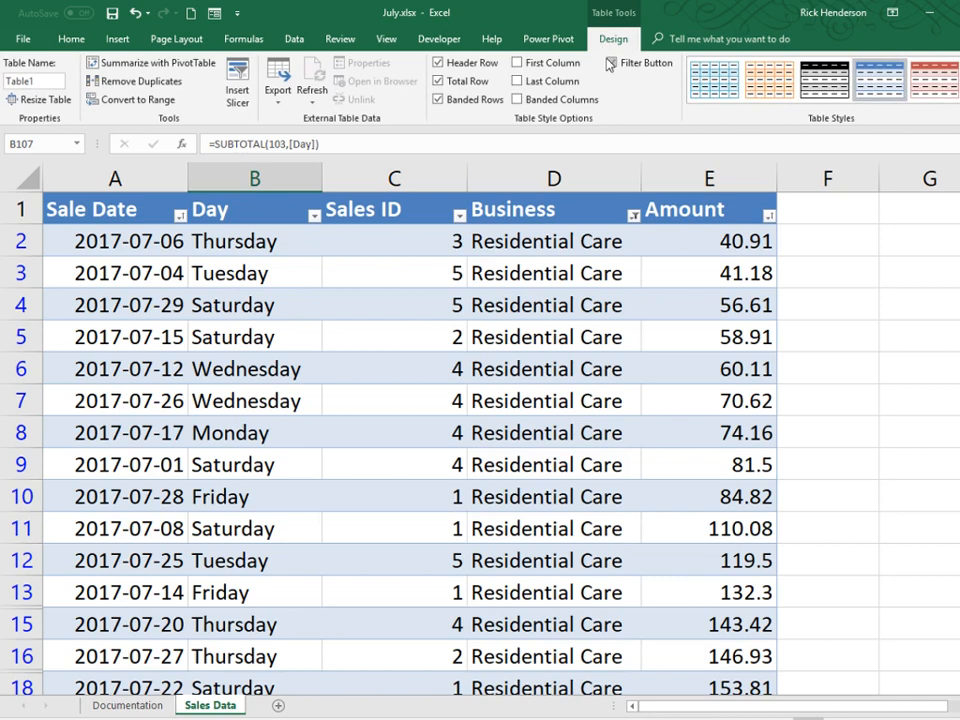
pyautogui.click(610, 63)
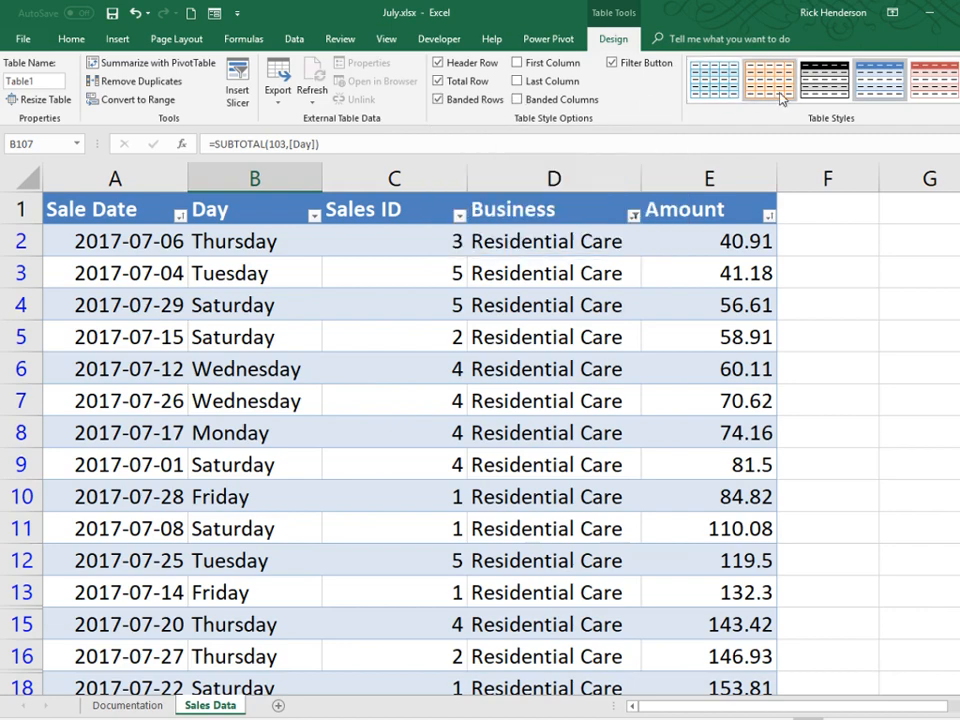
pyautogui.click(952, 110)
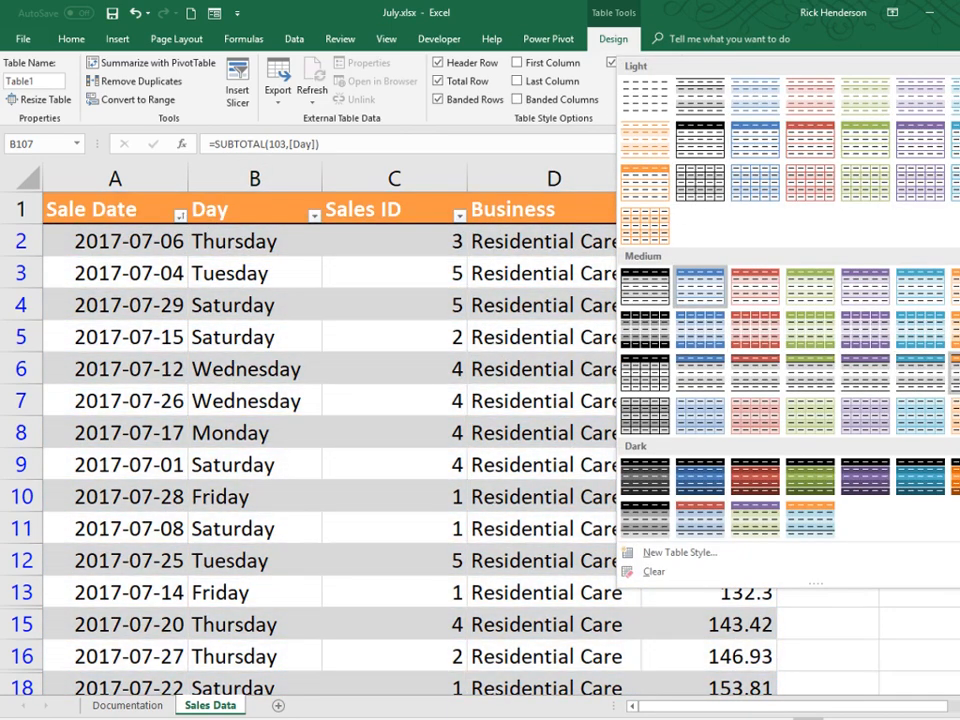
pyautogui.click(875, 378)
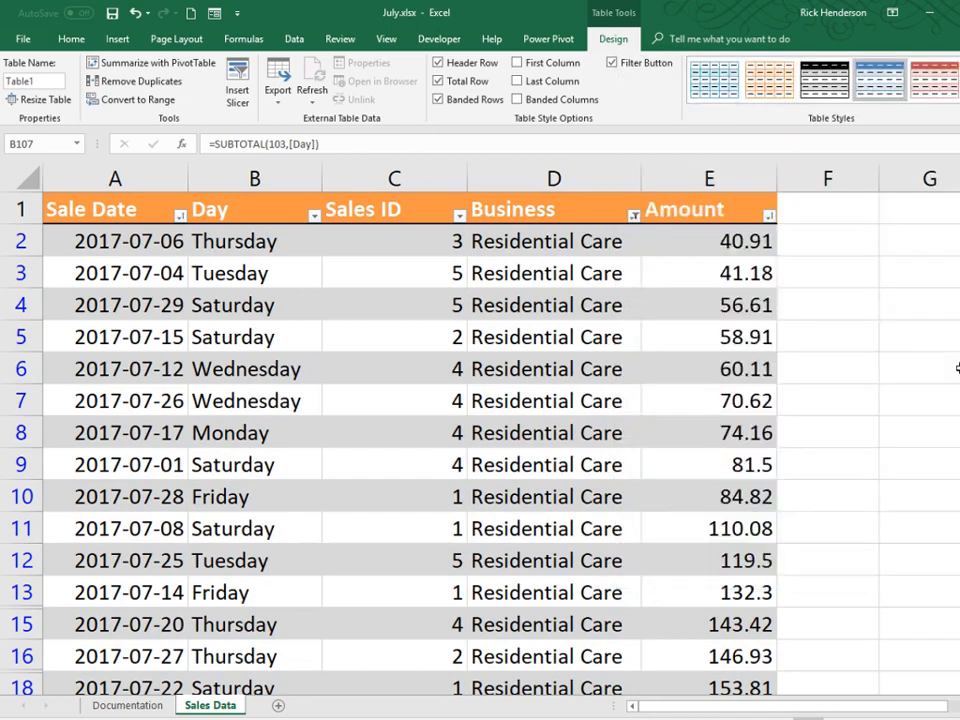
pyautogui.scroll(-20, 589, 375)
pyautogui.scroll(3, 508, 369)
pyautogui.scroll(20, 508, 369)
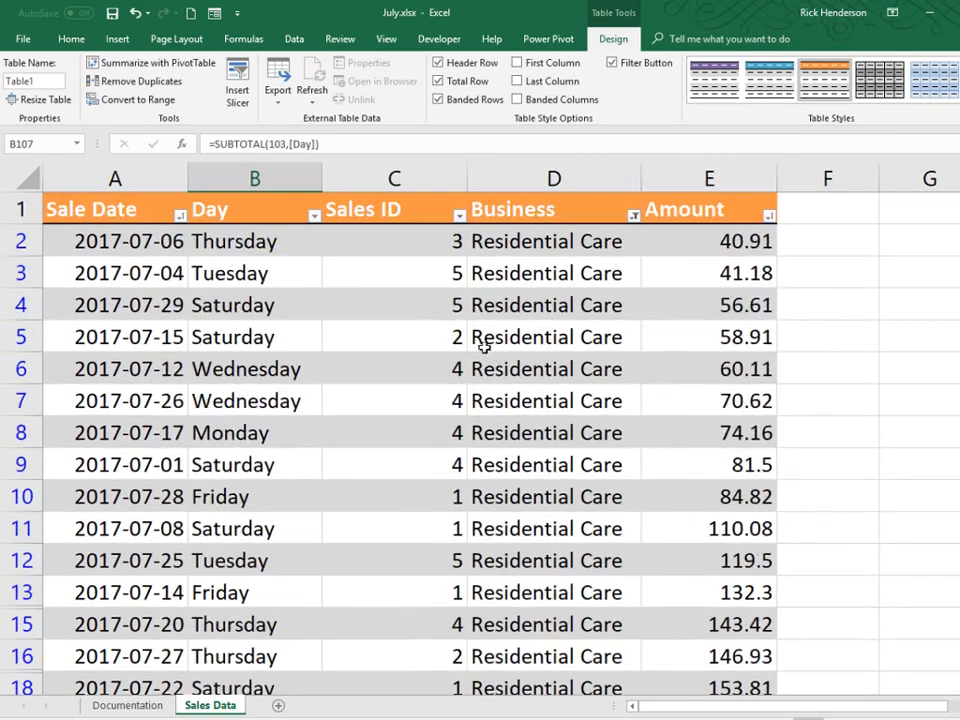
# Duplicate the Sales Data sheet and rename the copy Ready to Pivot
pyautogui.click(330, 296)
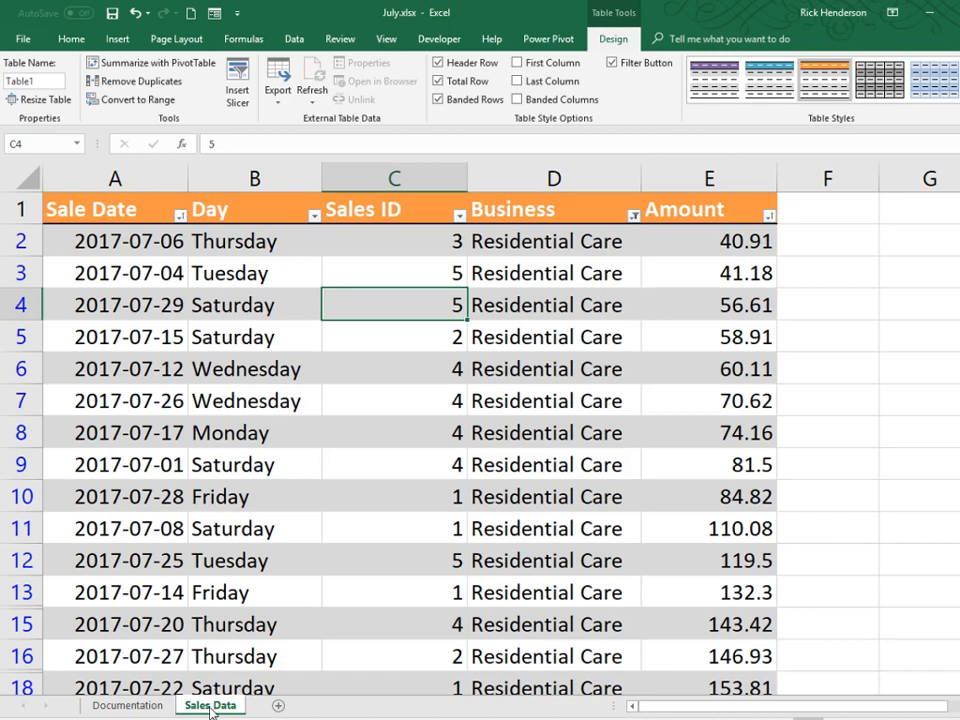
pyautogui.keyDown('ctrl'); pyautogui.moveTo(210, 706); pyautogui.dragTo(258, 708); pyautogui.keyUp('ctrl')
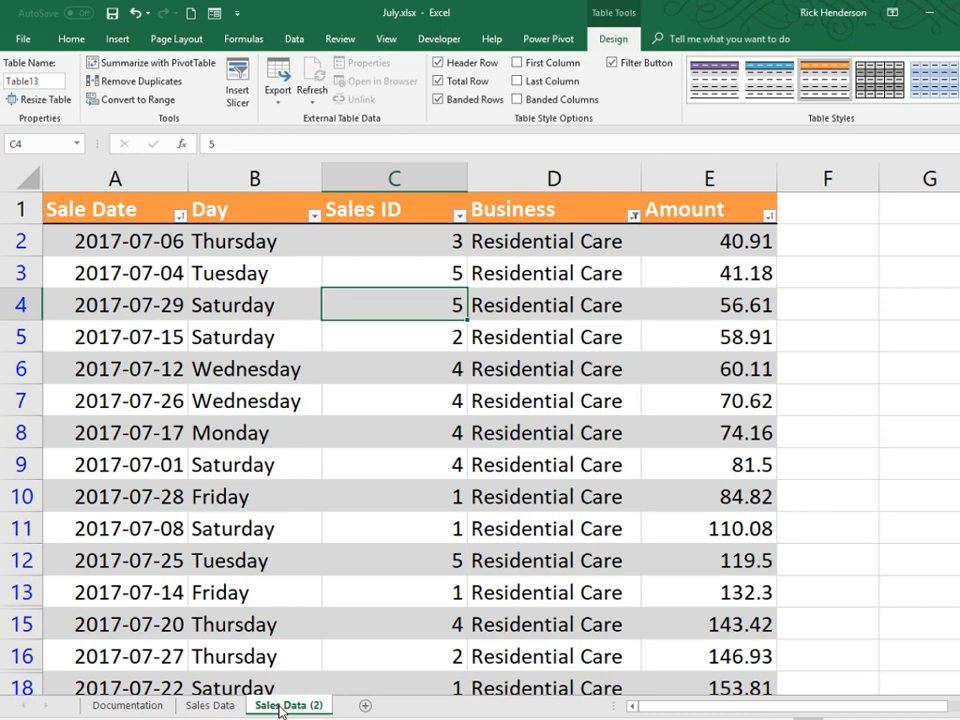
pyautogui.rightClick(279, 708)
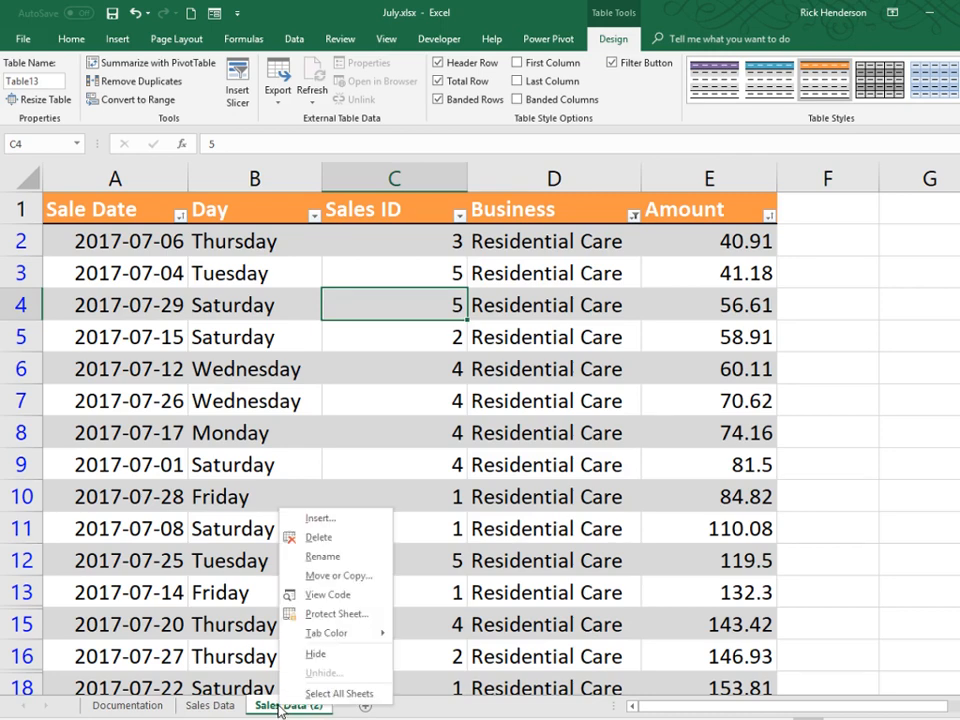
pyautogui.click(310, 552)
pyautogui.write('Re')
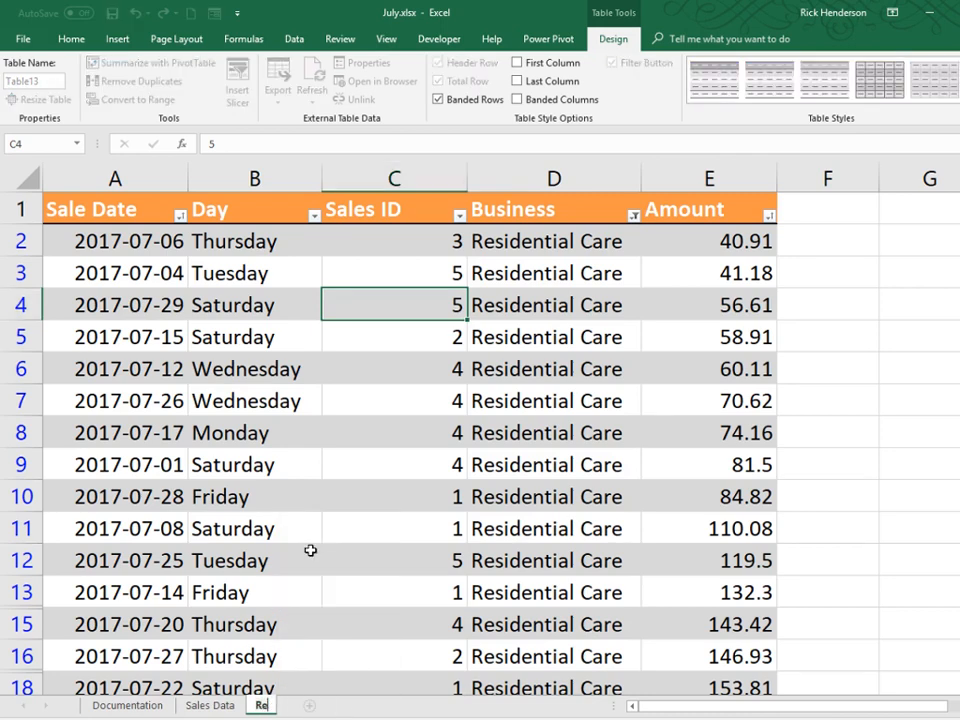
pyautogui.write('ady to Pivot')
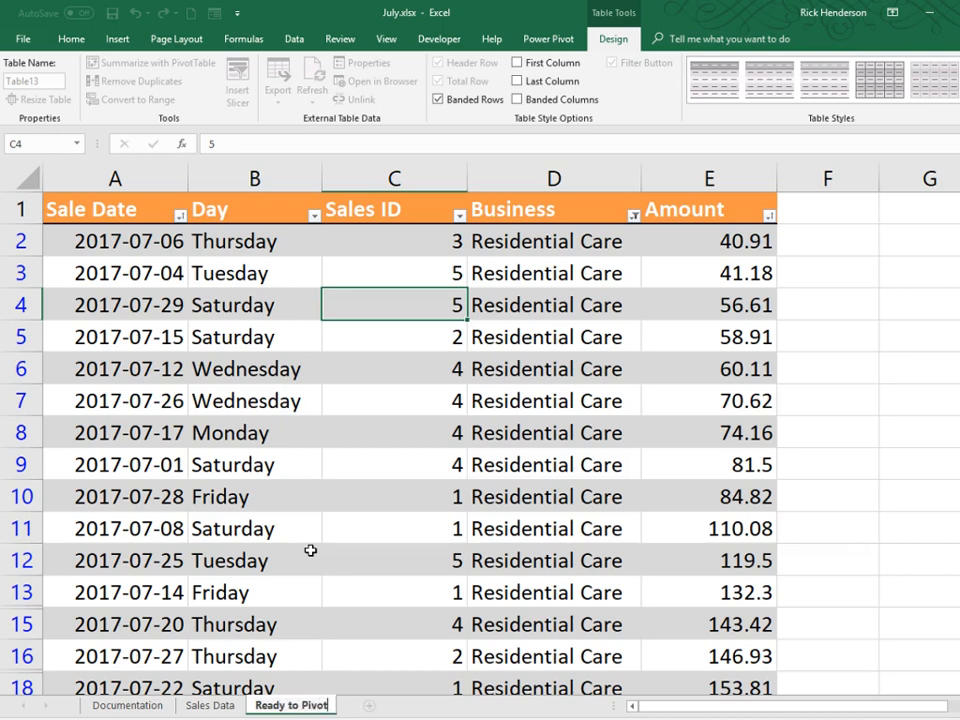
pyautogui.press('Return')
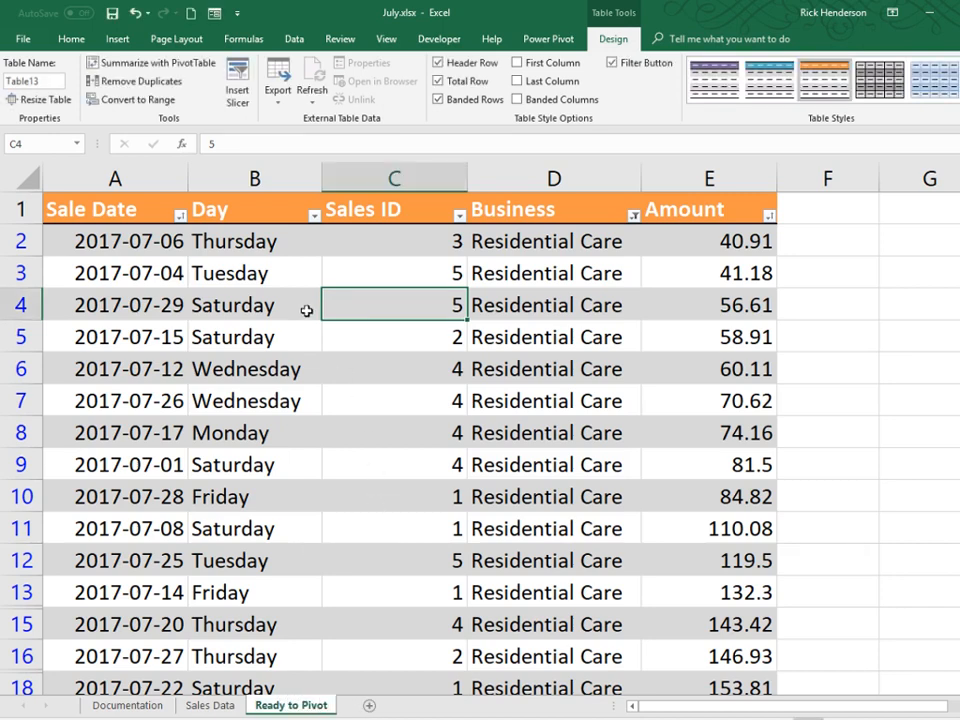
# Sort the table on the Ready to Pivot sheet by Sale Date from oldest to newest
pyautogui.click(180, 216)
pyautogui.click(118, 232)
pyautogui.click(179, 217)
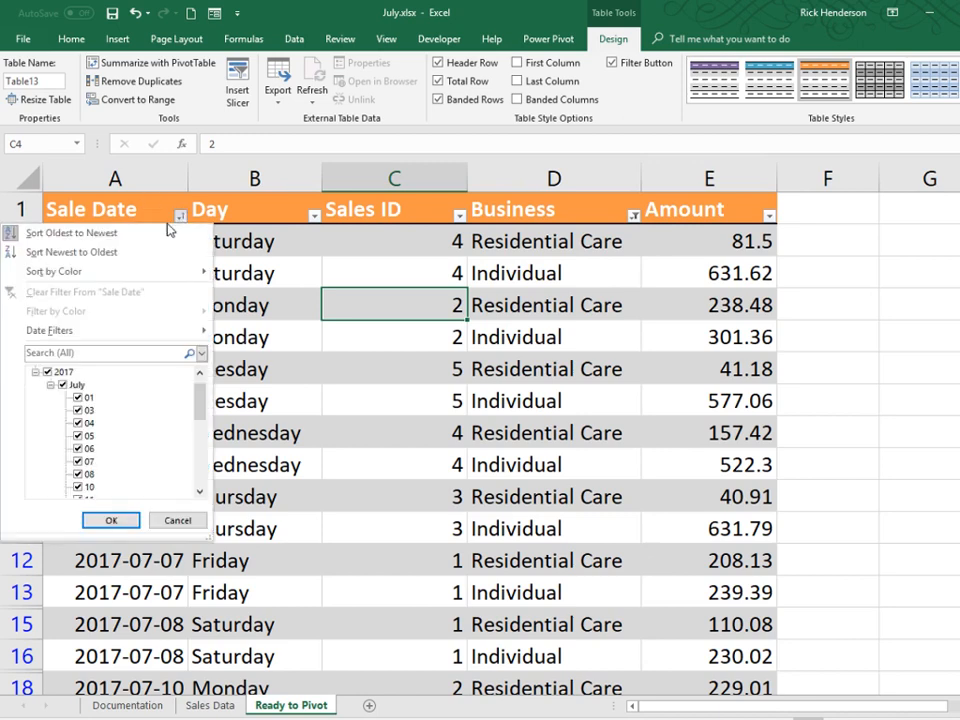
pyautogui.click(165, 229)
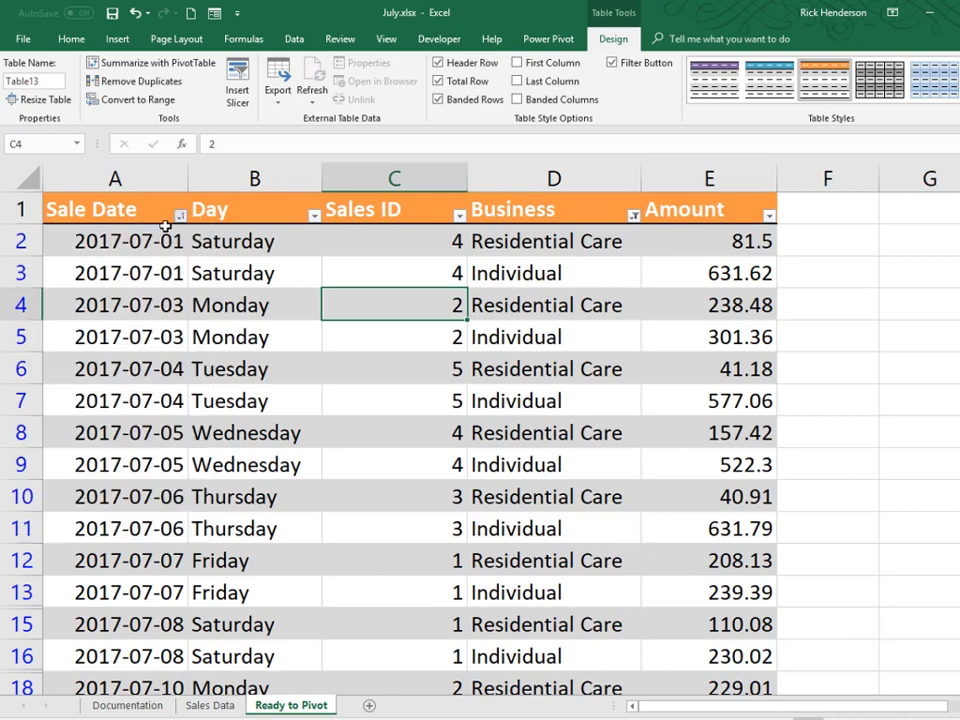
# Clear the Business column's filter on the Ready to Pivot sheet and look through the full list of records
pyautogui.click(633, 216)
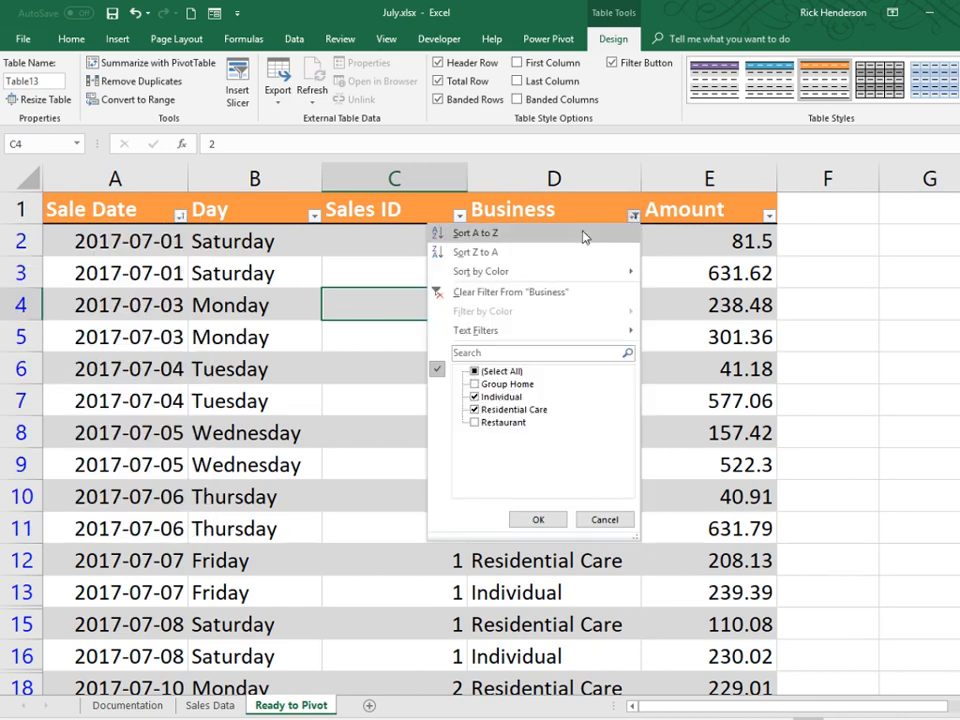
pyautogui.click(560, 292)
pyautogui.click(553, 273)
pyautogui.scroll(-13, 335, 300)
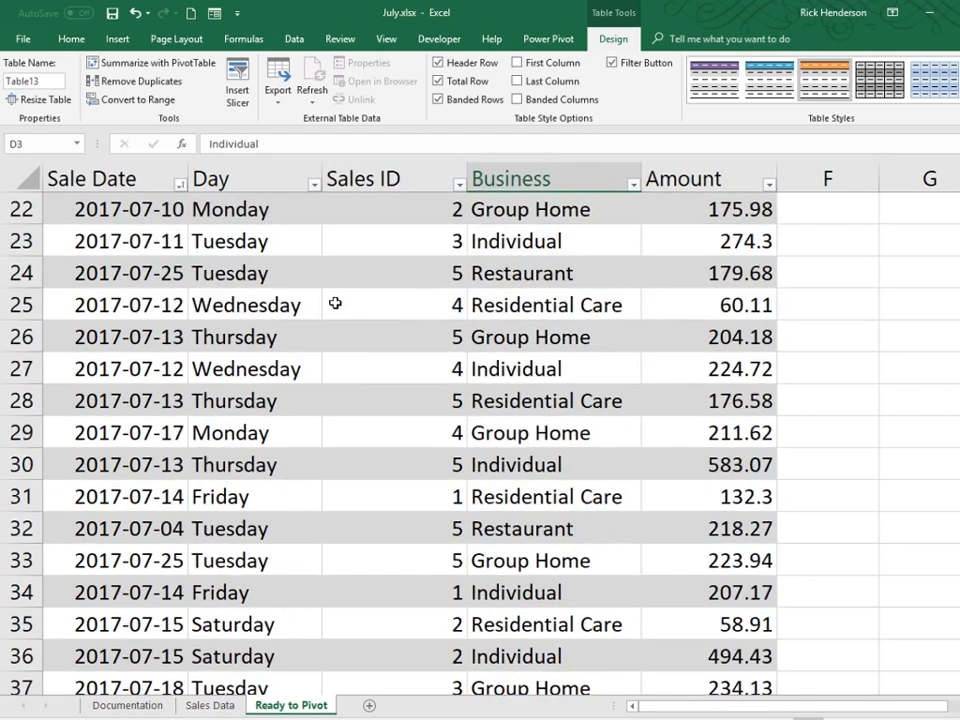
pyautogui.scroll(13, 336, 295)
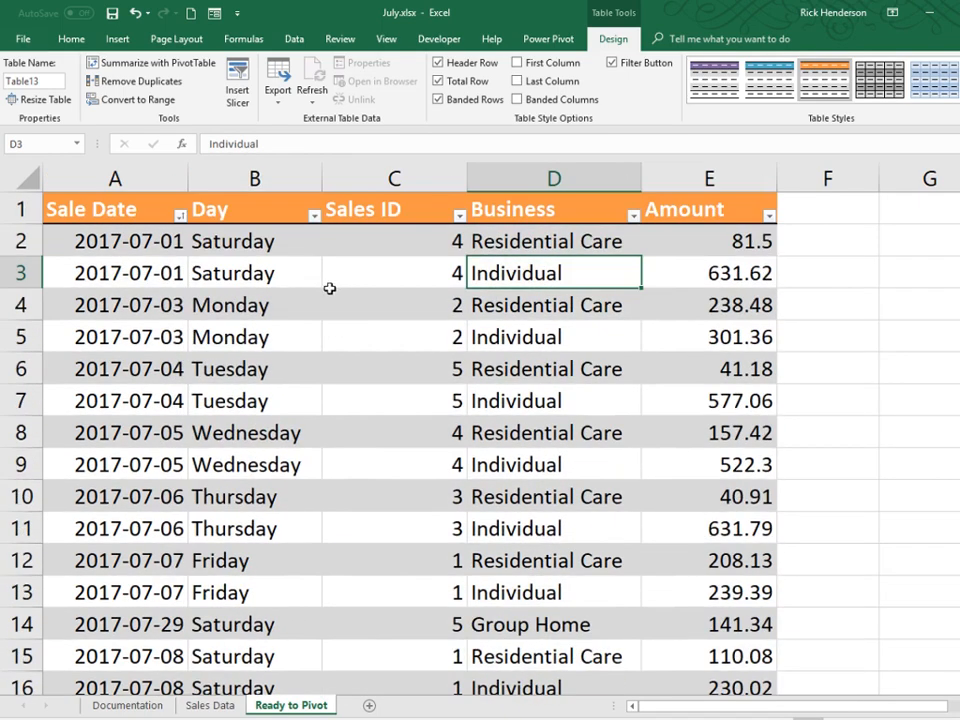
# Review the filtered records on the Sales Data sheet down to the total row and back to the header
pyautogui.click(249, 250)
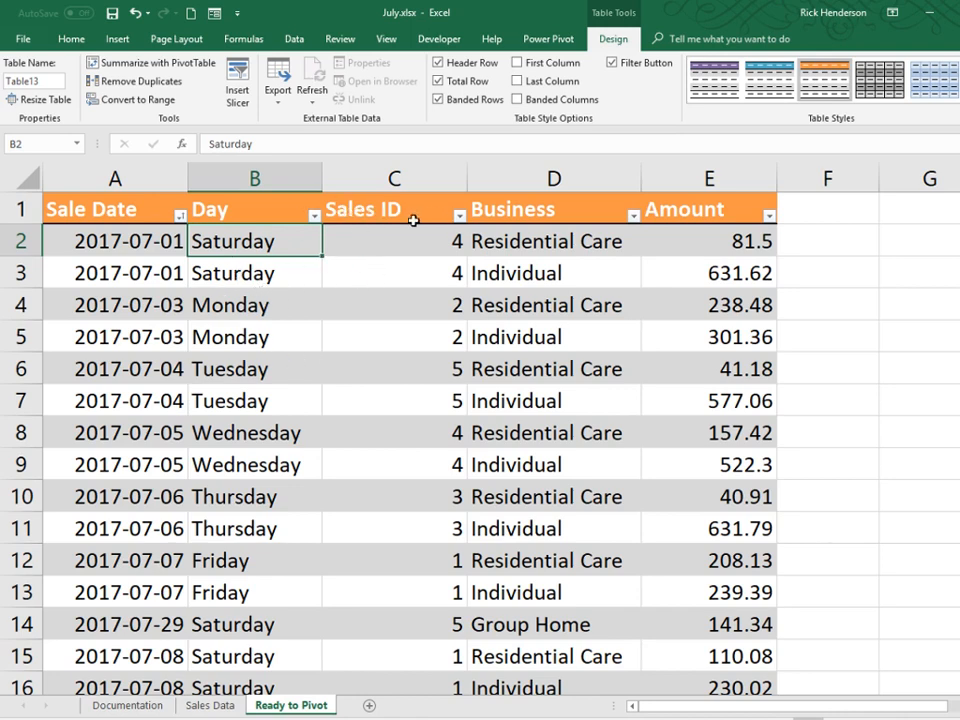
pyautogui.click(229, 707)
pyautogui.click(242, 490)
pyautogui.scroll(-10, 250, 440)
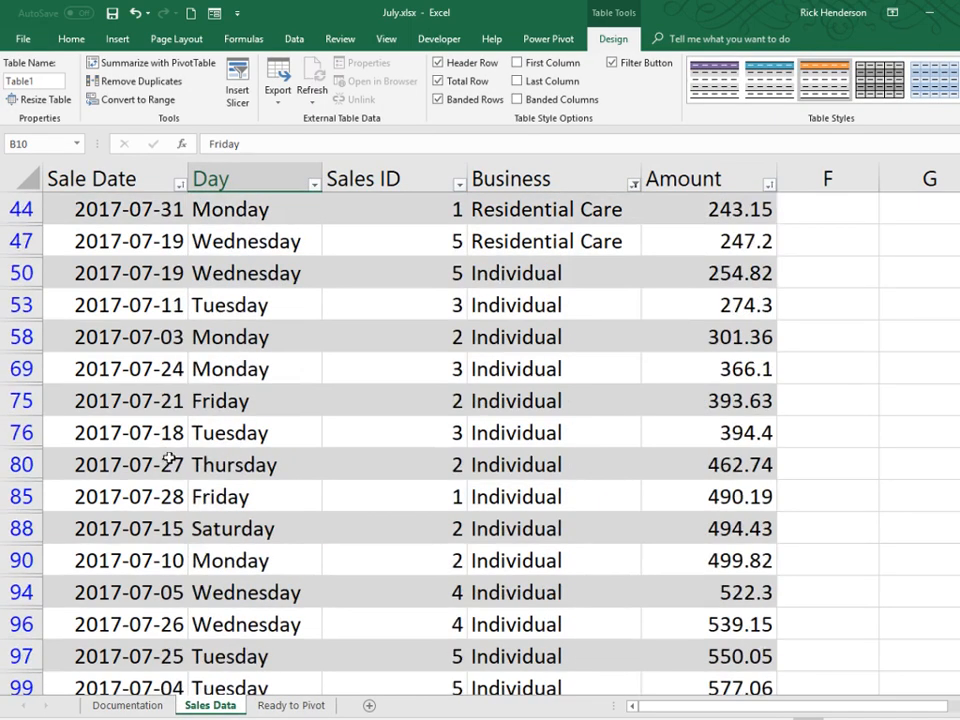
pyautogui.scroll(-6, 170, 460)
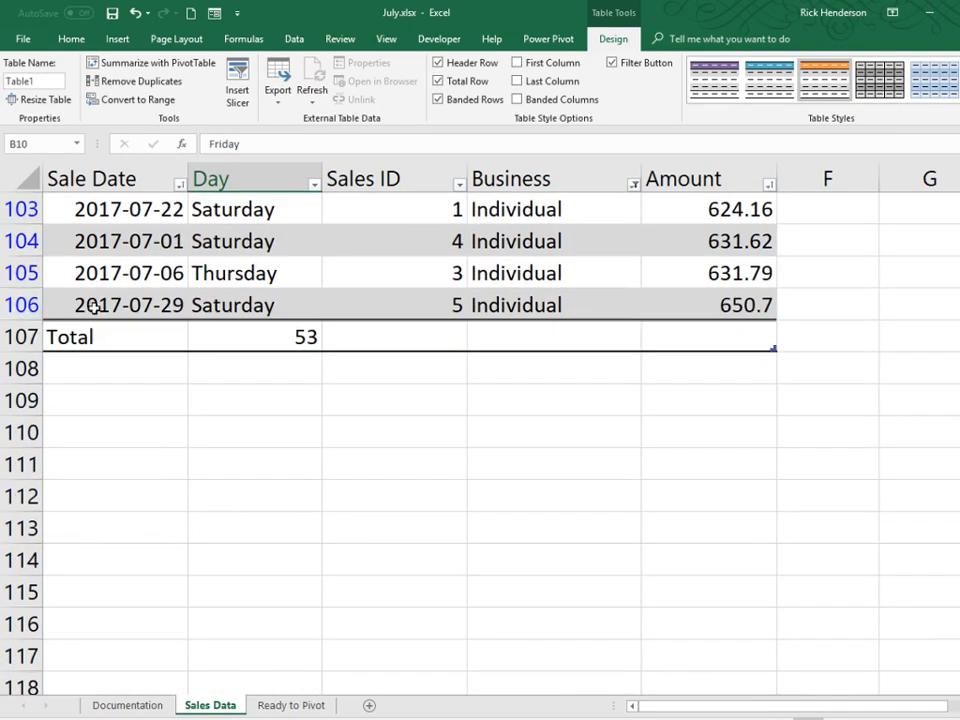
pyautogui.scroll(13, 186, 330)
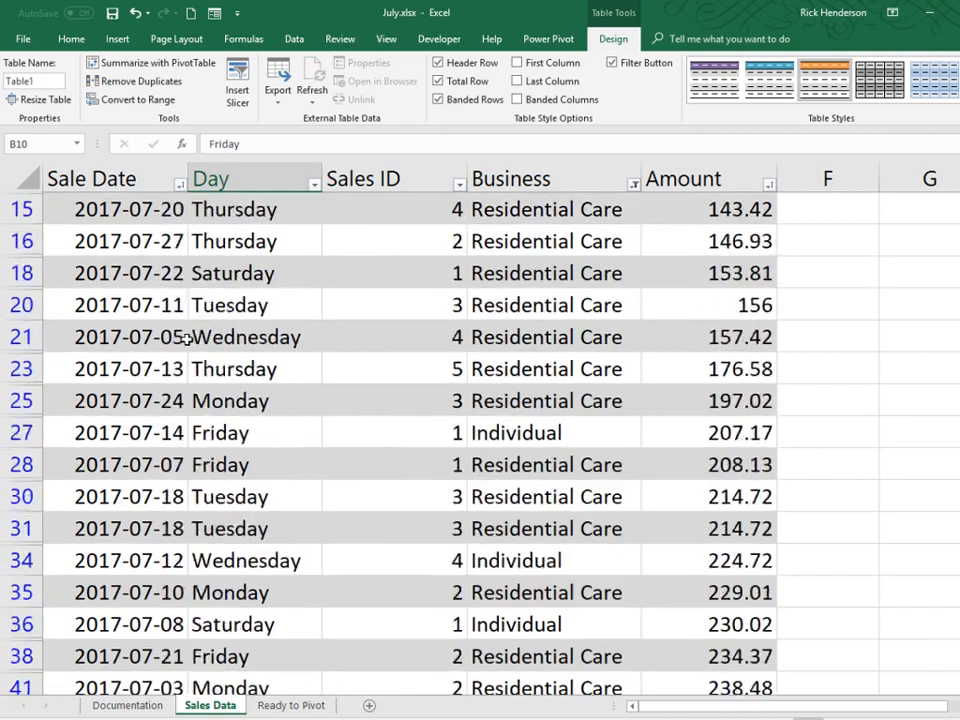
pyautogui.scroll(5, 186, 340)
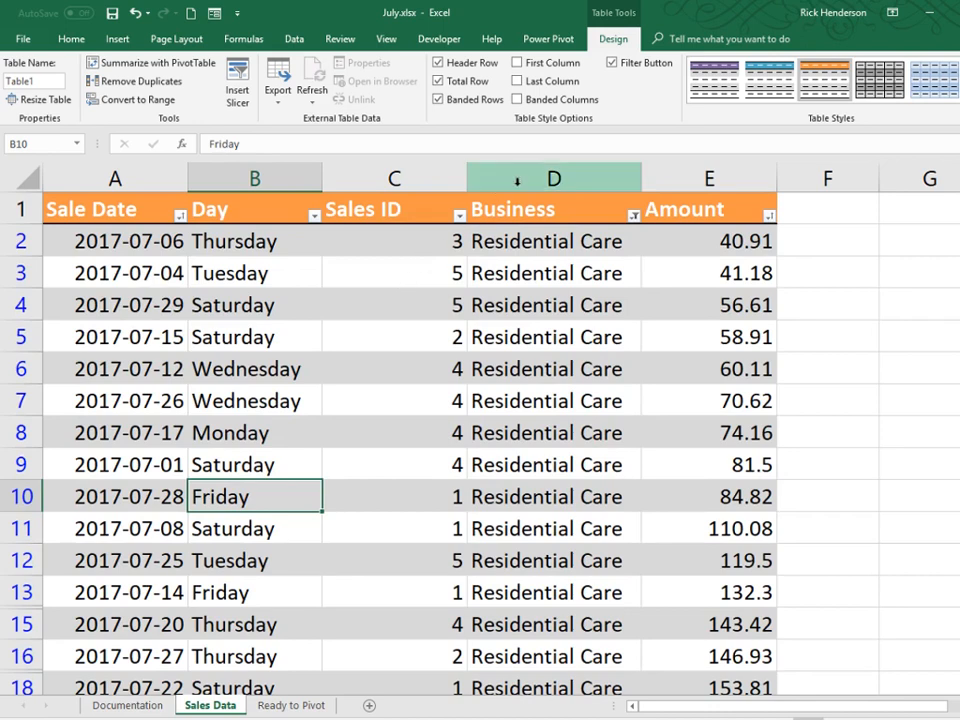
# Select the Business column of the Sales Data table, without and with its header, to inspect it
pyautogui.click(551, 180)
pyautogui.moveTo(474, 178); pyautogui.dragTo(504, 197)
pyautogui.click(497, 190)
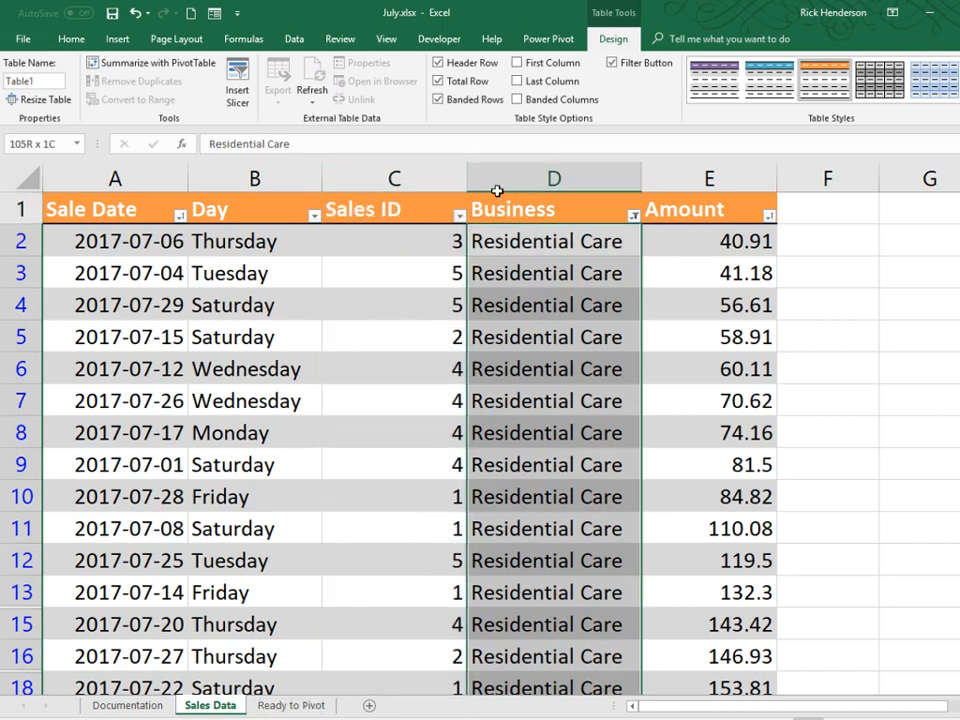
pyautogui.click(506, 190)
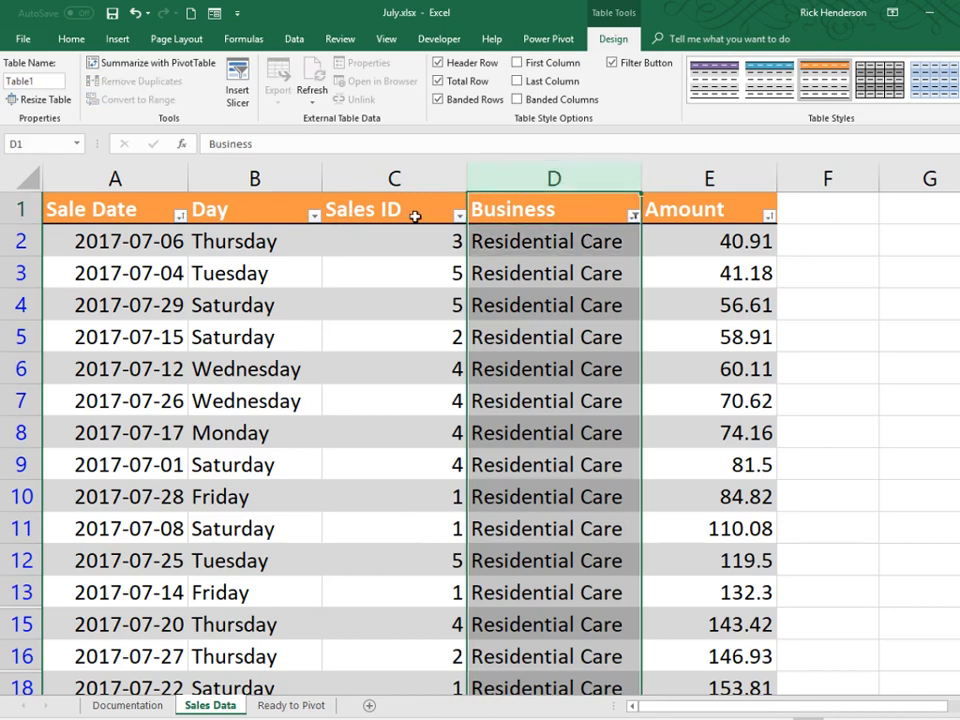
pyautogui.click(394, 268)
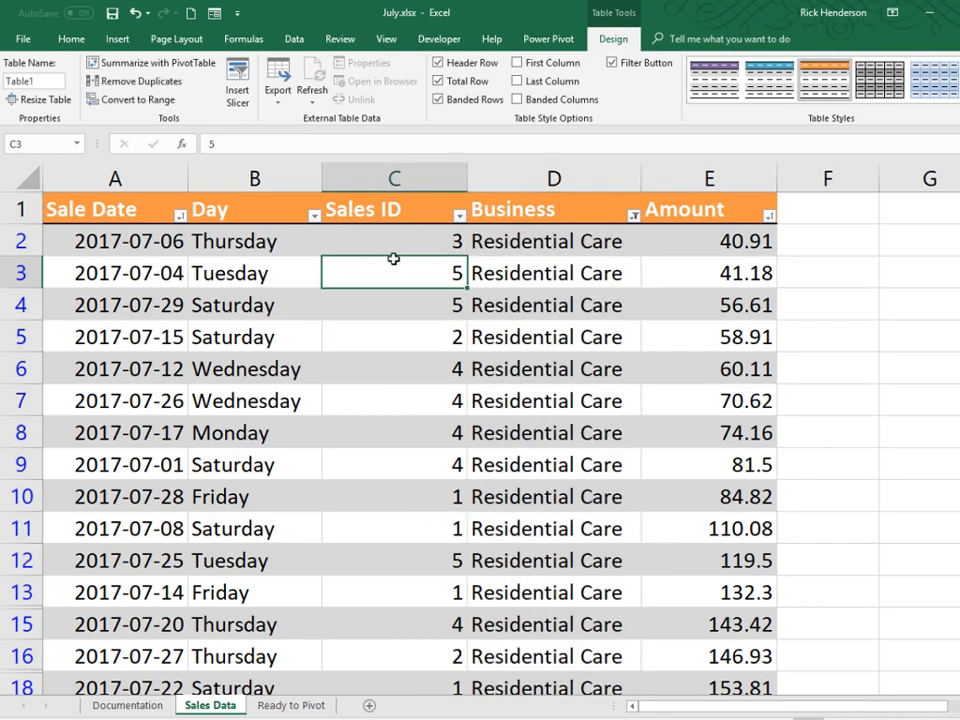
# Create the recommended PivotTable Sum of Amount by Business from the Ready to Pivot table and enlarge the view of it
pyautogui.click(288, 706)
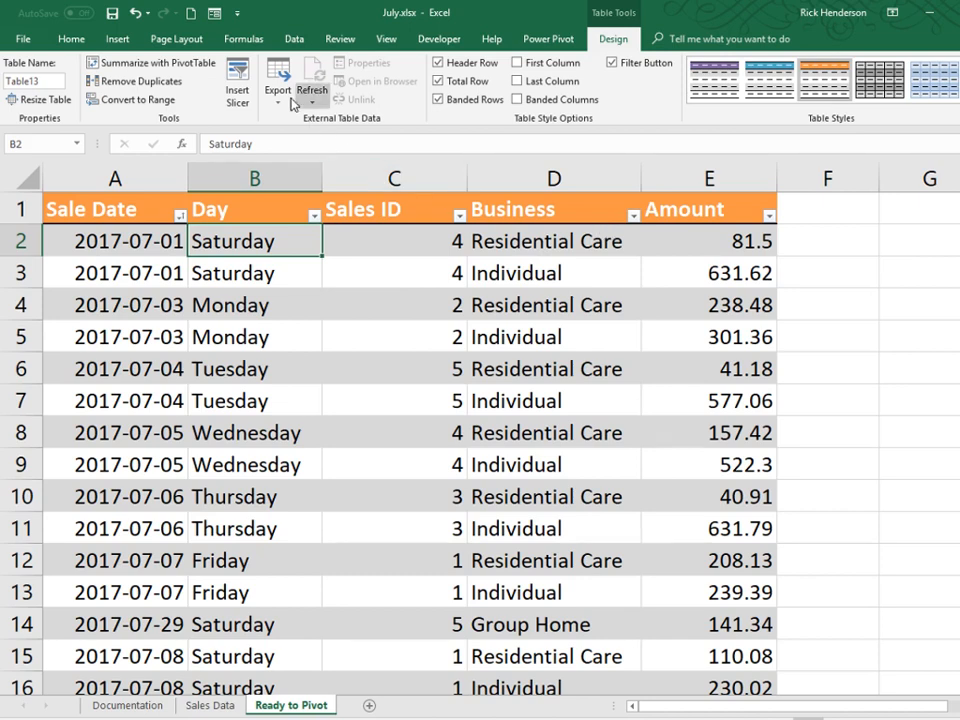
pyautogui.click(117, 40)
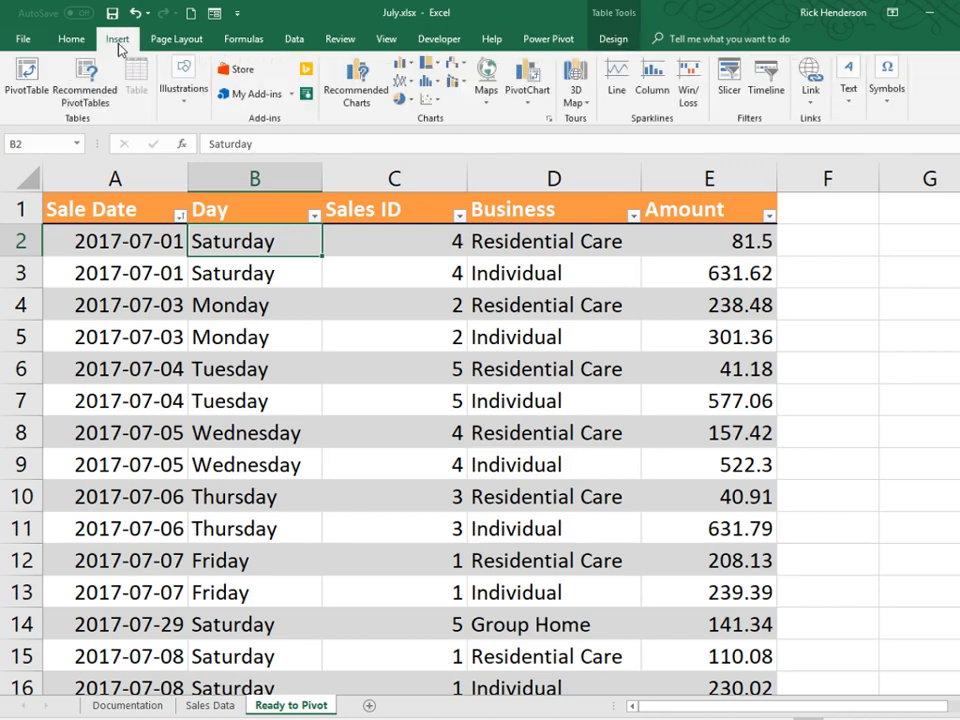
pyautogui.click(81, 80)
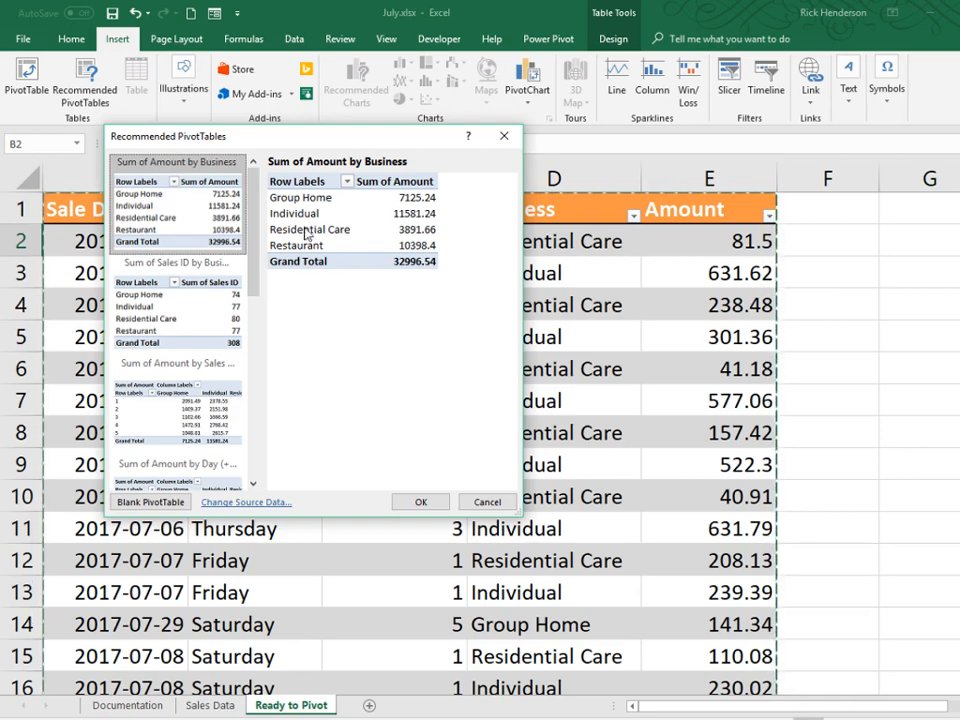
pyautogui.click(155, 322)
pyautogui.click(419, 503)
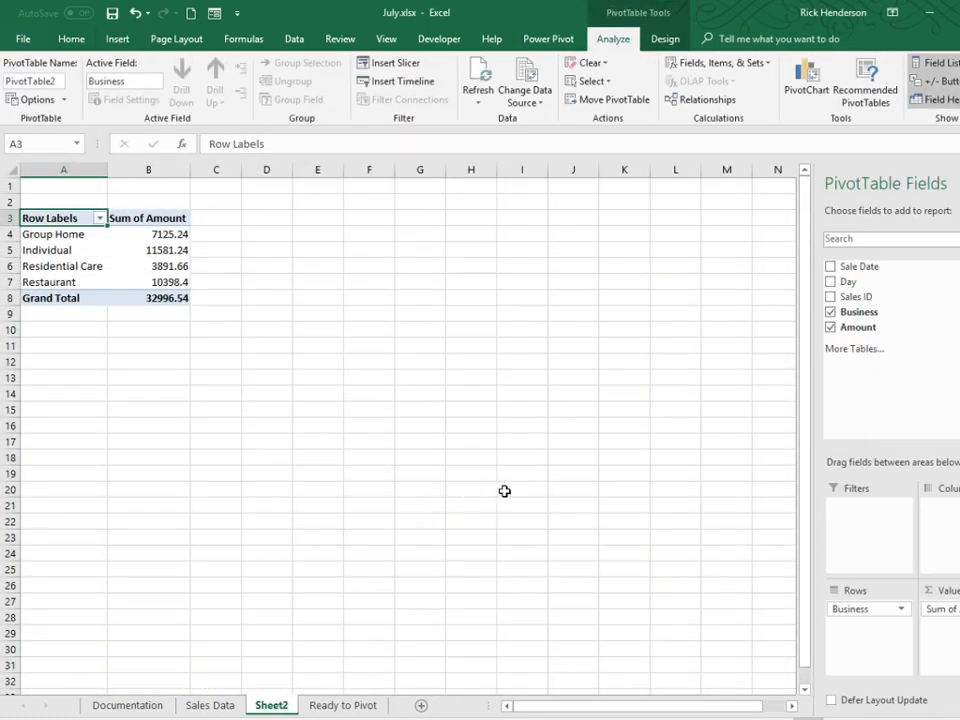
pyautogui.scroll(5, 400, 430)
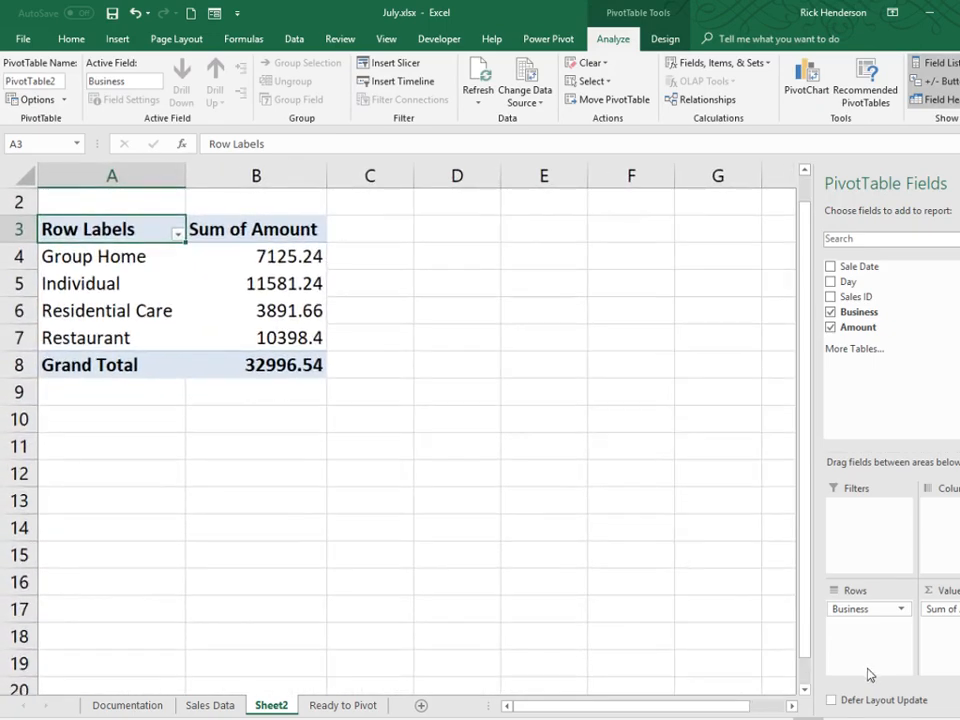
pyautogui.scroll(1, 719, 364)
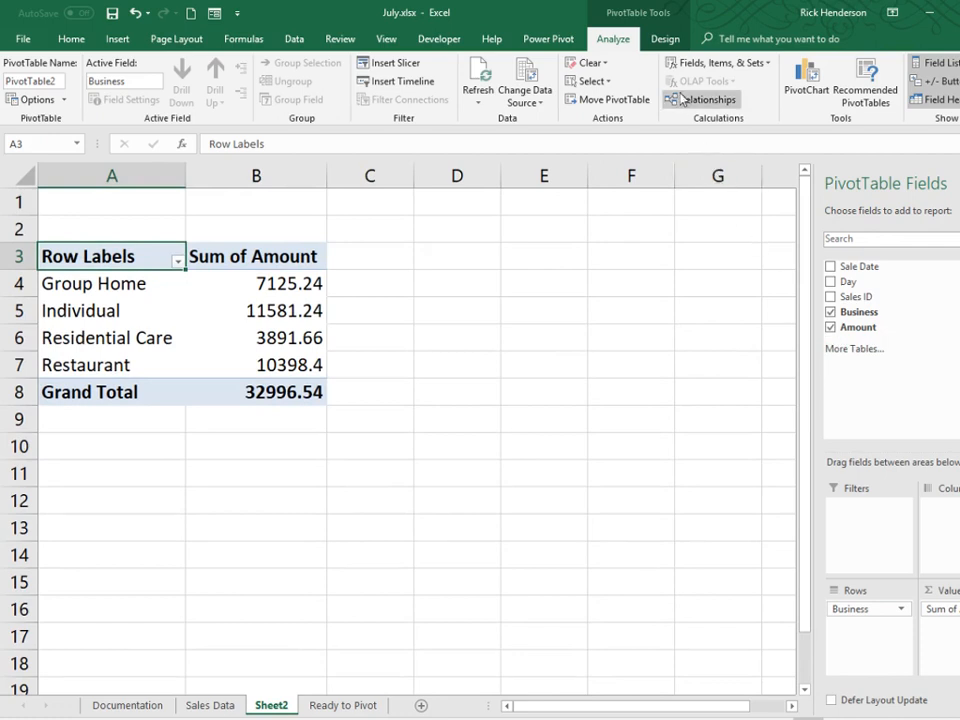
# Reselect the PivotTable and show its field list again
pyautogui.click(662, 37)
pyautogui.click(632, 40)
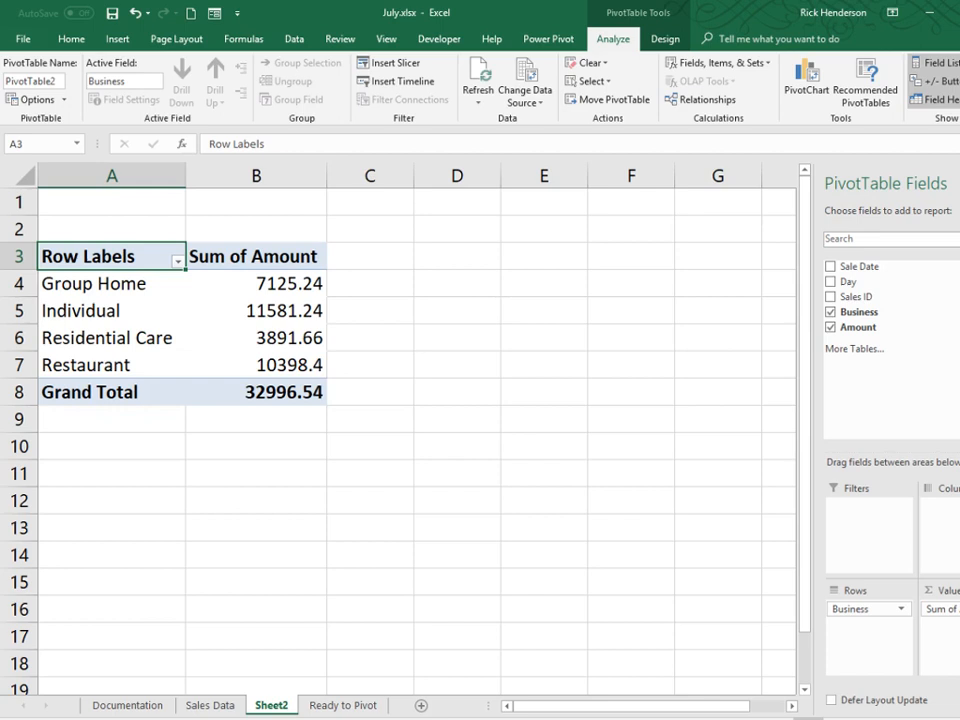
pyautogui.click(542, 255)
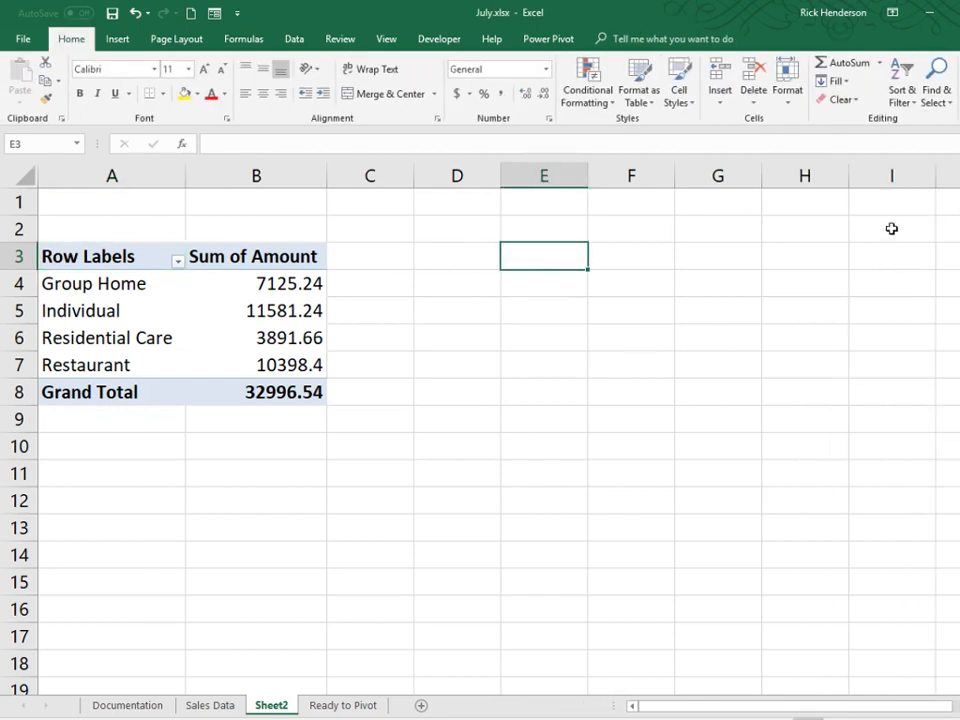
pyautogui.click(241, 272)
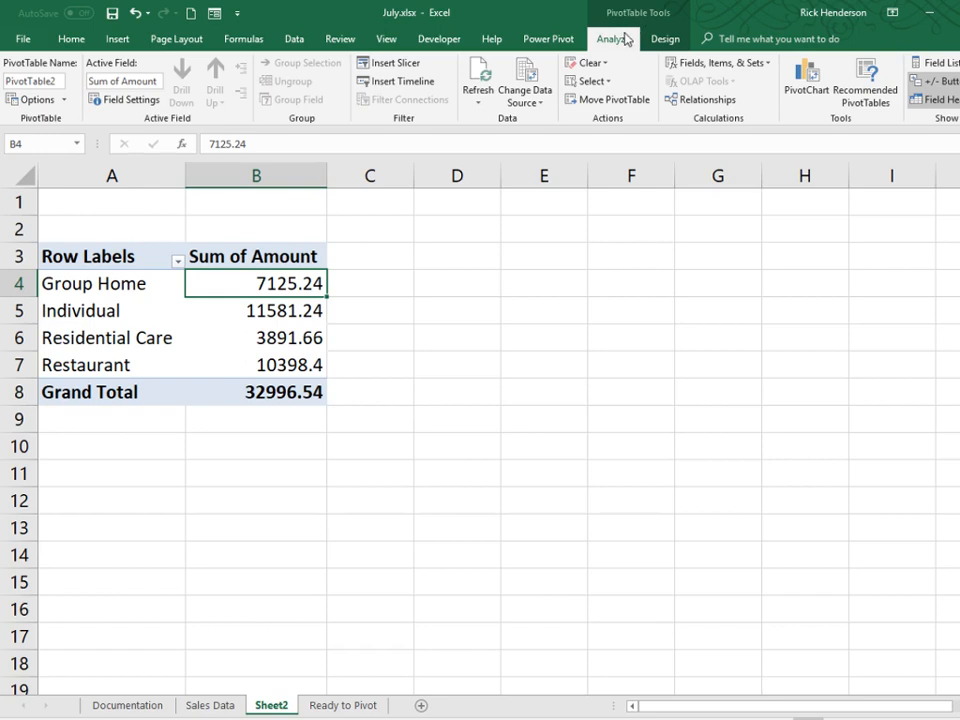
pyautogui.click(935, 62)
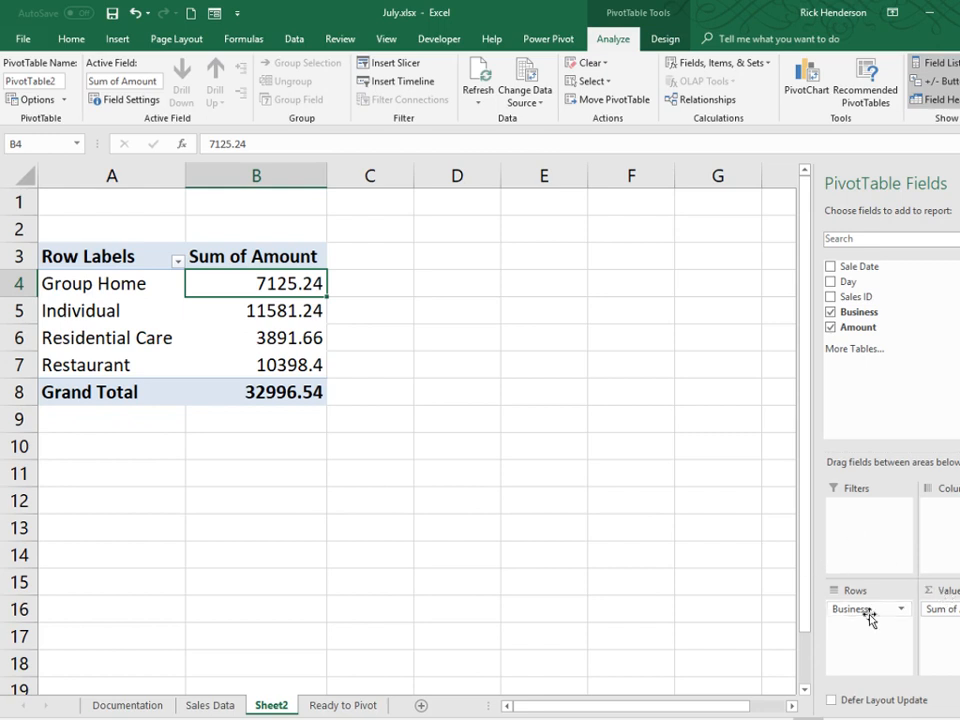
# Remove the Business and Amount fields from the PivotTable
pyautogui.moveTo(869, 615)
pyautogui.mouseDown()
pyautogui.moveTo(735, 561)
pyautogui.moveTo(836, 611)
pyautogui.moveTo(866, 611)
pyautogui.moveTo(858, 613)
pyautogui.mouseUp()
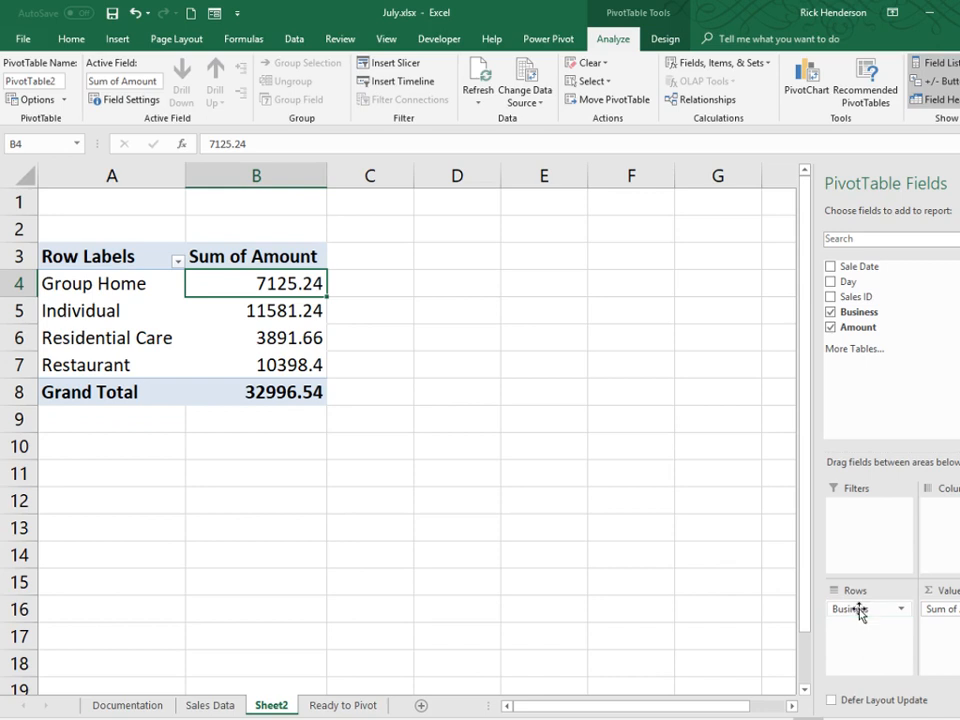
pyautogui.click(831, 313)
pyautogui.click(831, 327)
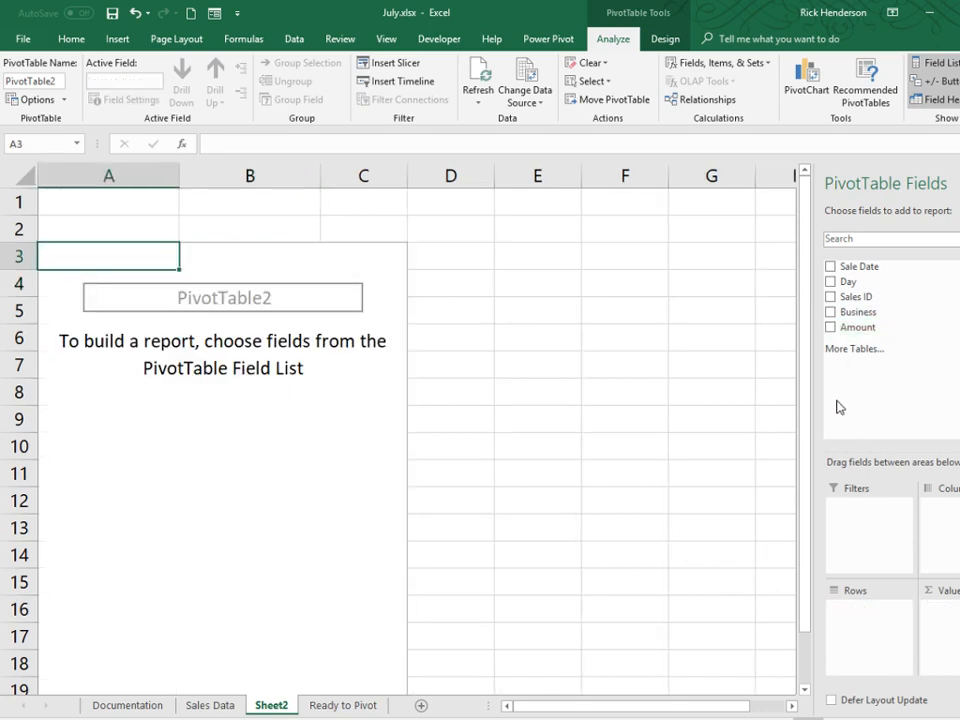
# Build the PivotTable with Amount as the values, Business as the rows and Day as the columns
pyautogui.click(836, 328)
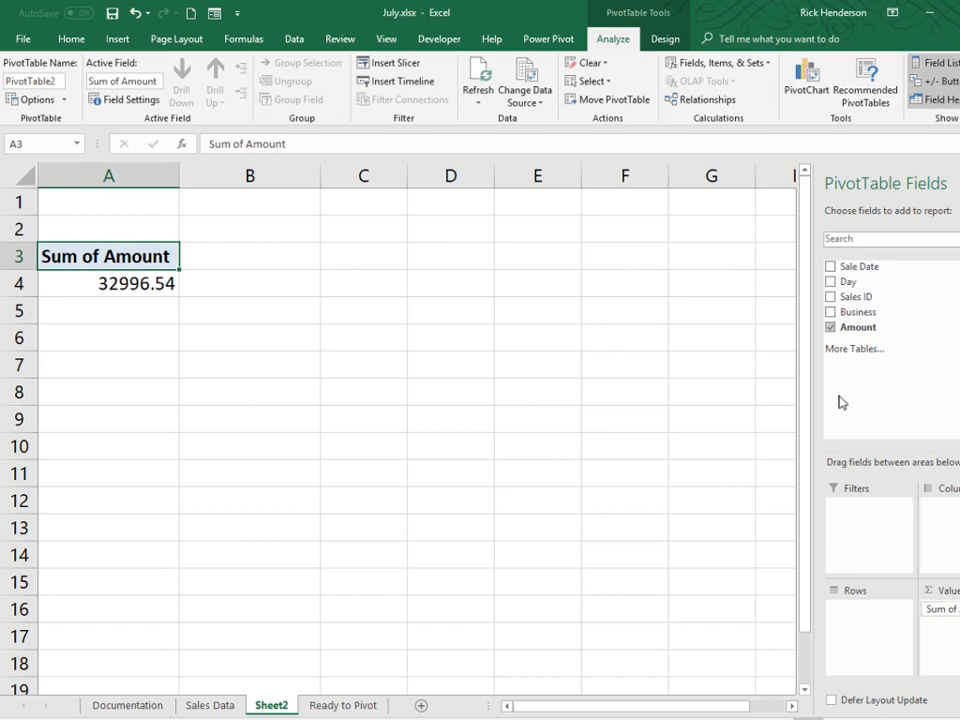
pyautogui.click(831, 313)
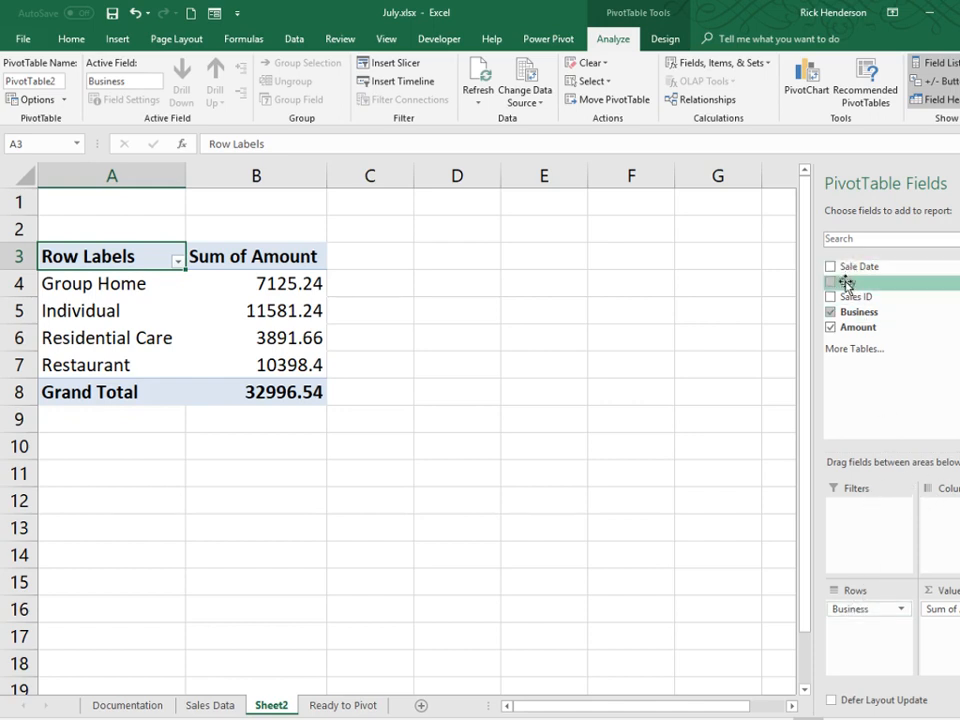
pyautogui.moveTo(846, 283); pyautogui.dragTo(955, 512)
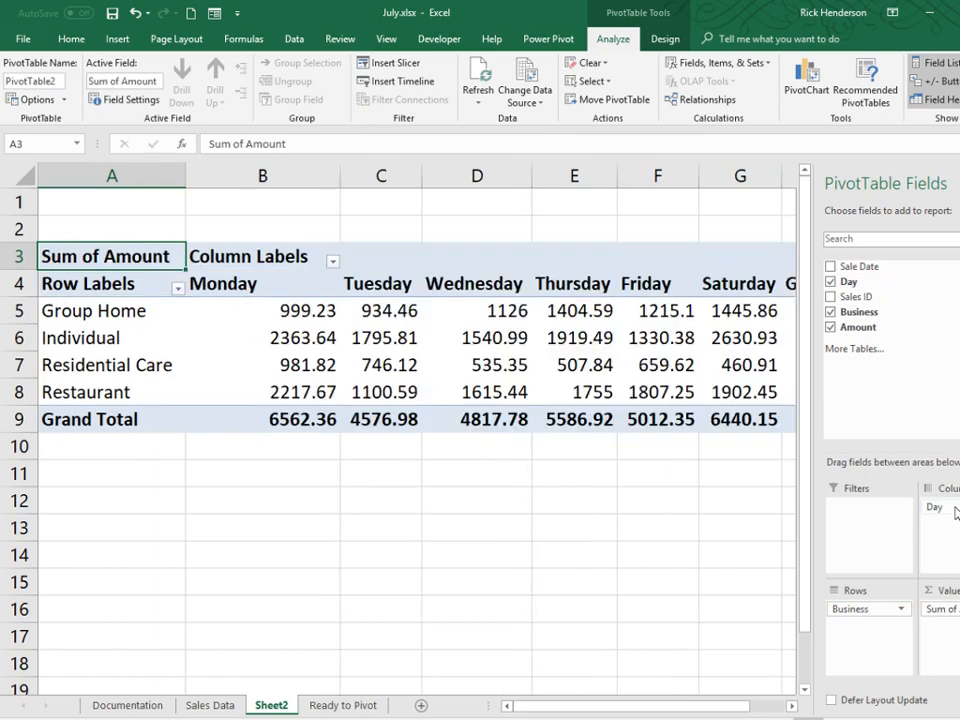
# Examine the daily amounts and the Grand Total column of the PivotTable
pyautogui.click(490, 362)
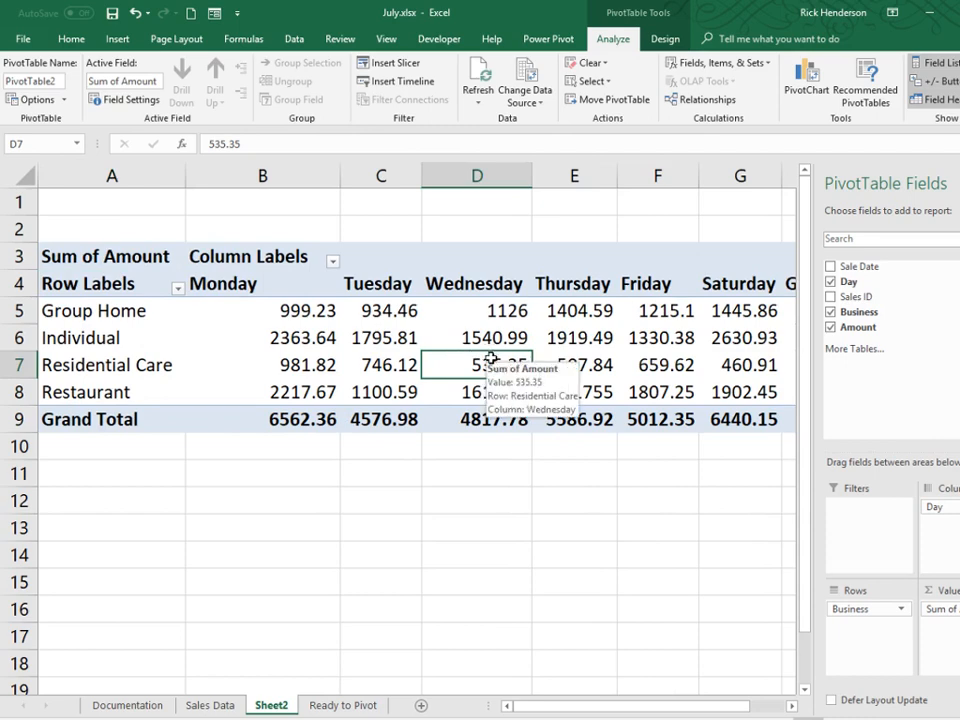
pyautogui.click(216, 318)
pyautogui.press('Right')
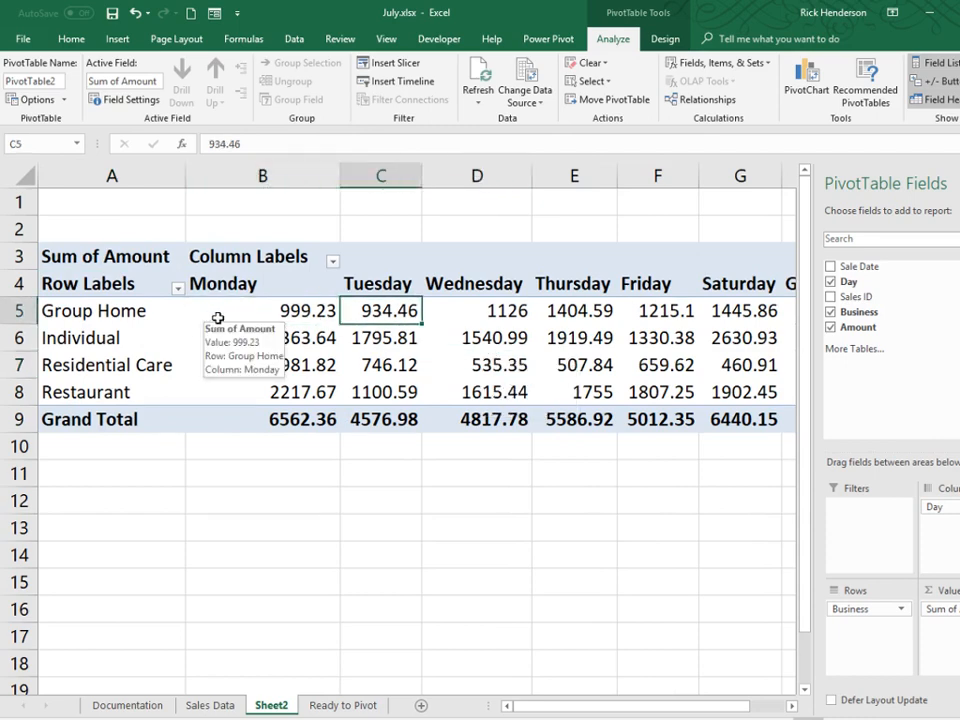
pyautogui.press('Right')
pyautogui.press('Right')
pyautogui.press('Right')
pyautogui.press('Right')
pyautogui.press('Right')
pyautogui.press('Right')
pyautogui.press('Left')
pyautogui.press('Left')
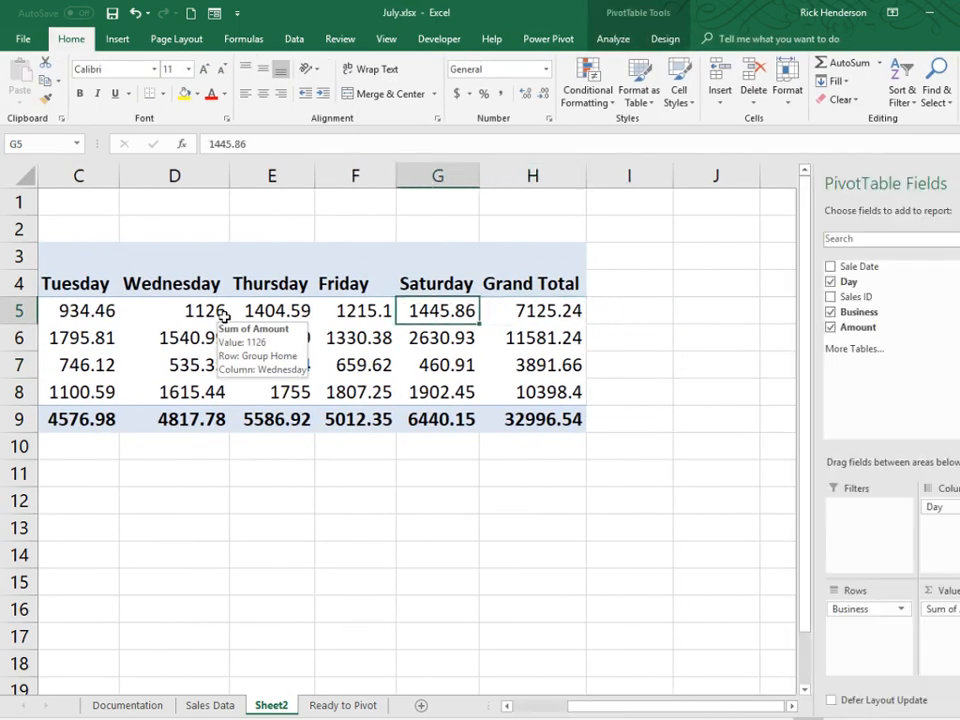
pyautogui.press('Right')
pyautogui.click(553, 418)
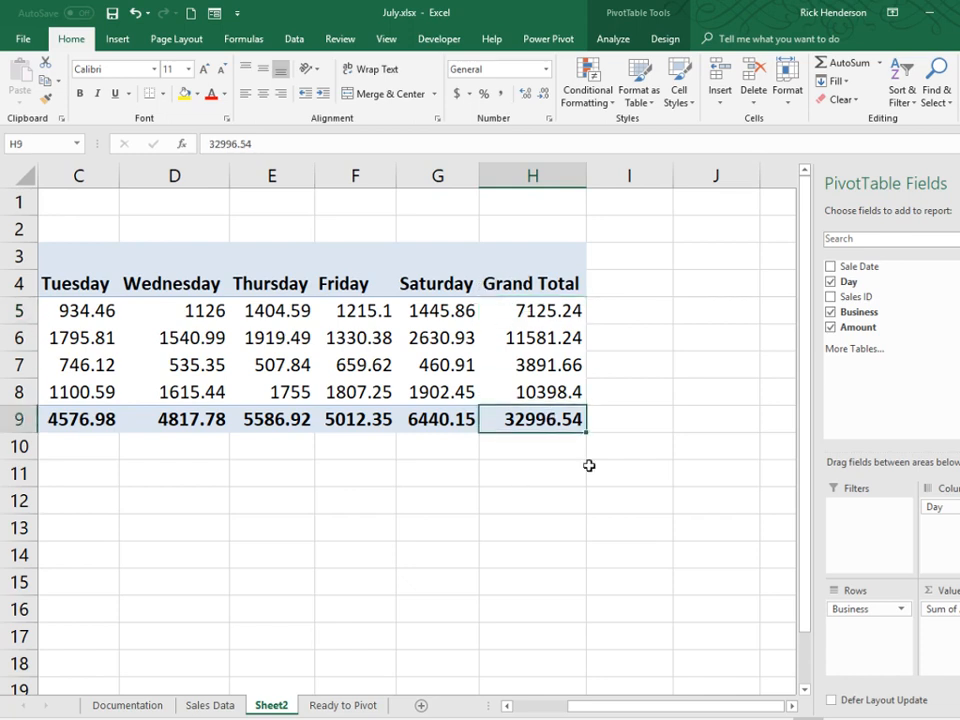
pyautogui.click(545, 364)
pyautogui.click(538, 310)
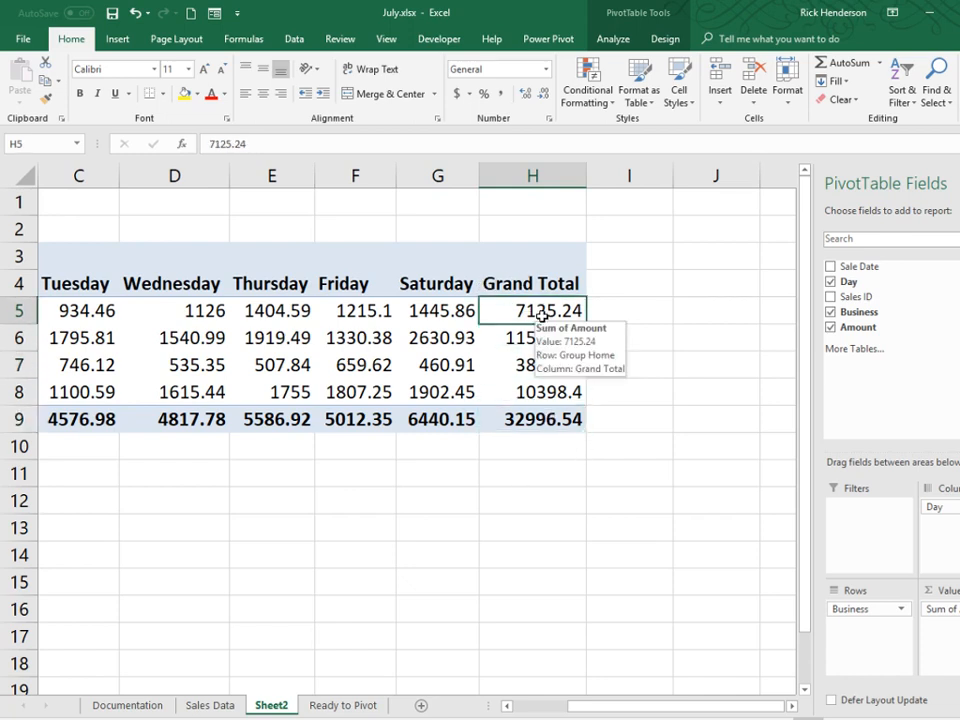
# Trace the Group Home row's amounts across the weekdays to its grand total and back to the row label
pyautogui.press('Left')
pyautogui.press('Left')
pyautogui.press('Left')
pyautogui.press('Left')
pyautogui.press('Left')
pyautogui.press('Left')
pyautogui.press('Left')
pyautogui.press('Right')
pyautogui.press('Right')
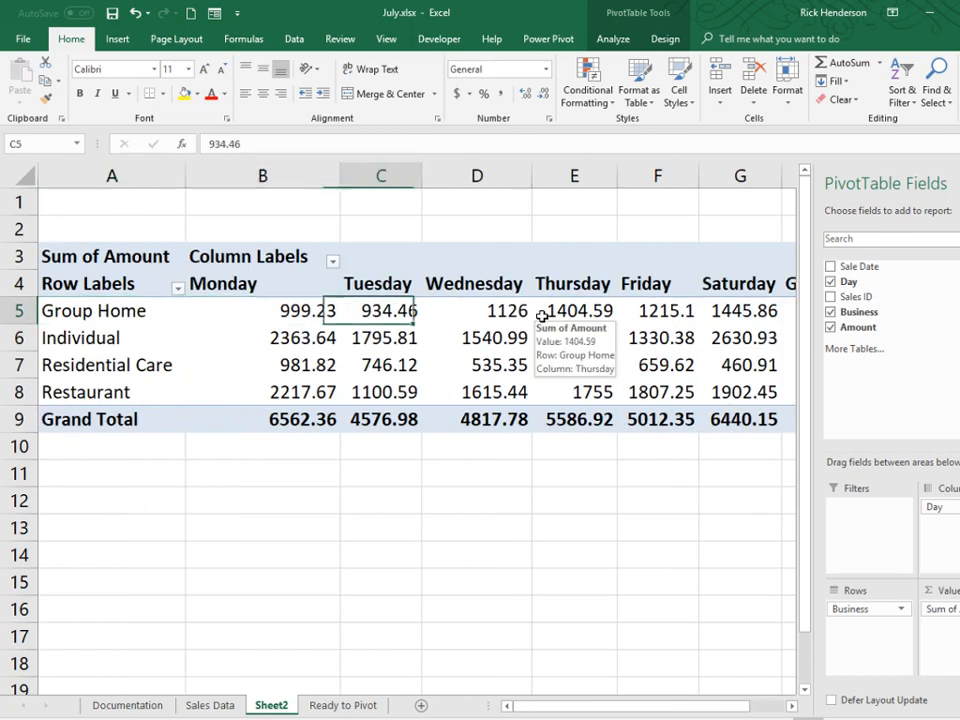
pyautogui.press('Right')
pyautogui.press('Right')
pyautogui.press('Right')
pyautogui.press('Right')
pyautogui.press('Right')
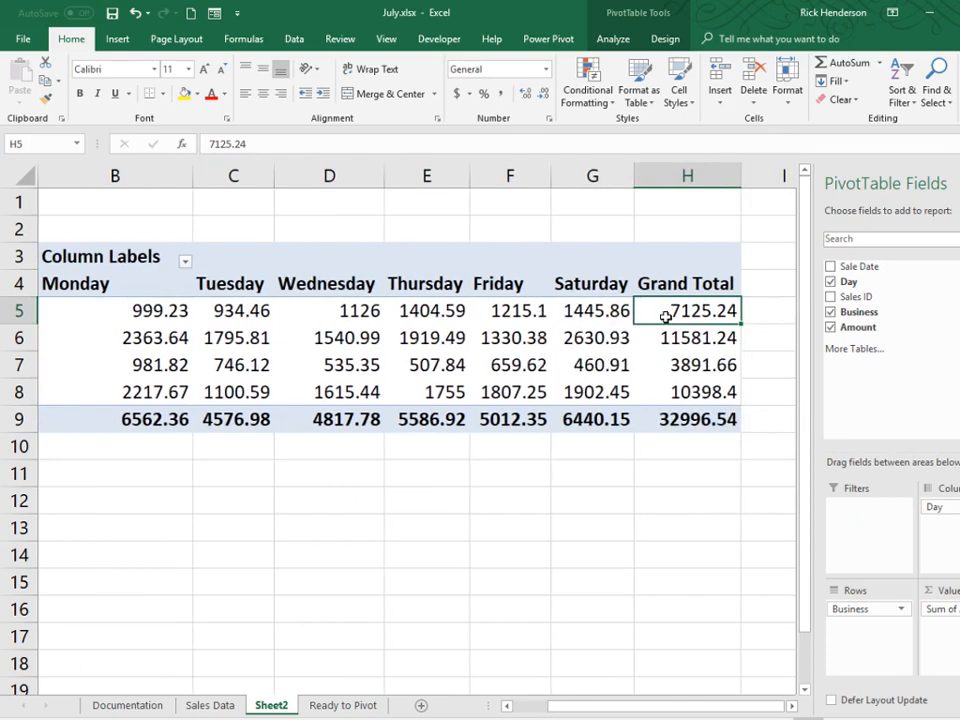
pyautogui.moveTo(318, 314)
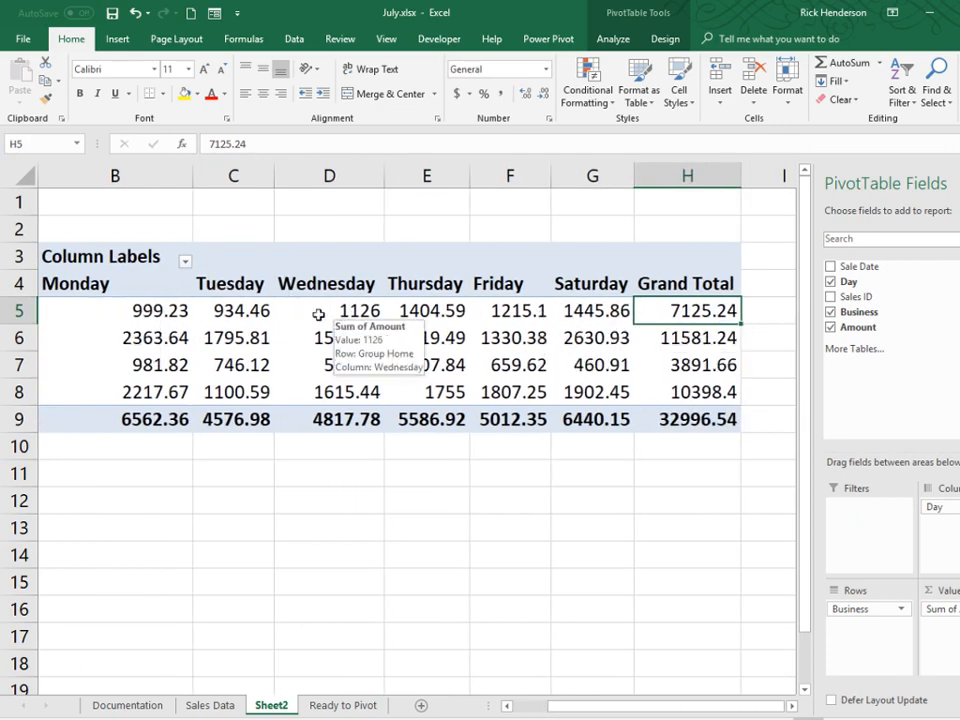
pyautogui.click(135, 310)
pyautogui.moveTo(519, 403)
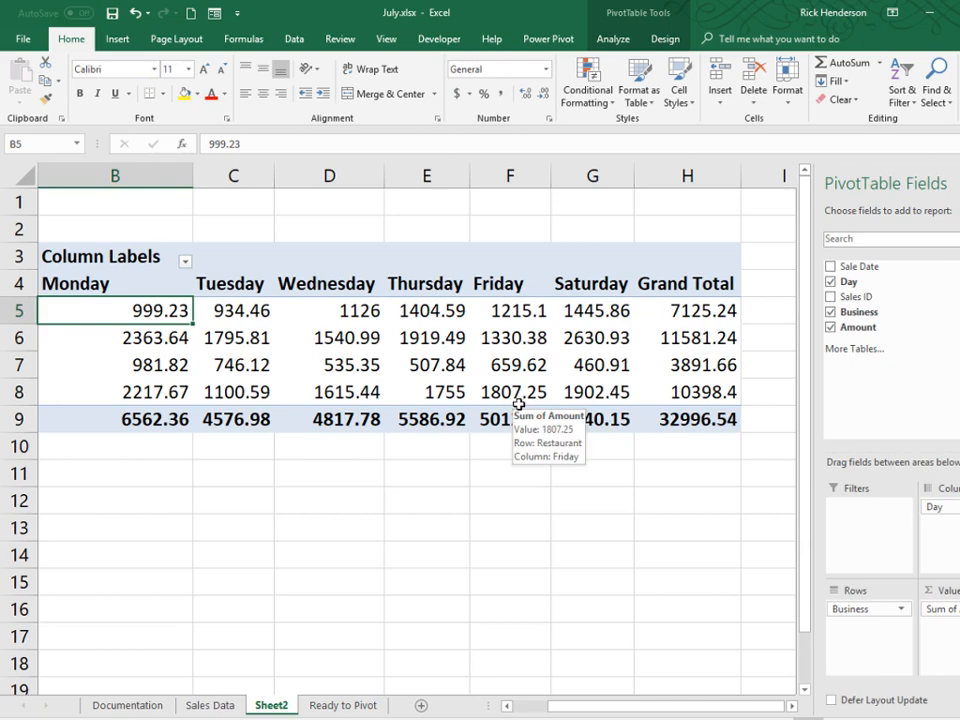
pyautogui.press('Left')
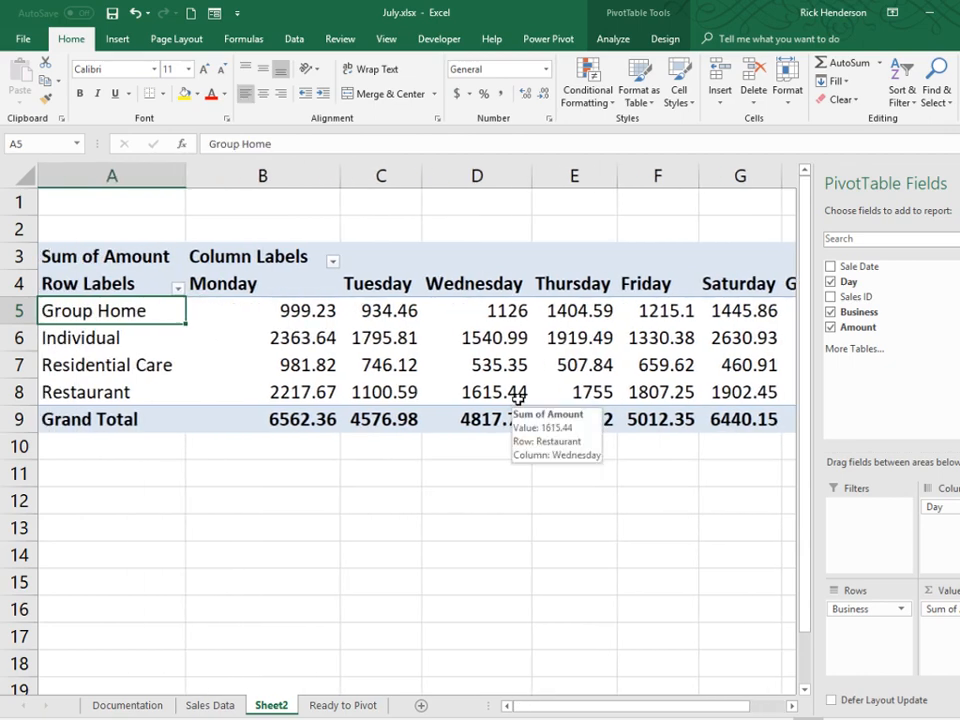
# Go through the PivotTable's day headings from Monday to Friday
pyautogui.click(300, 278)
pyautogui.click(400, 280)
pyautogui.click(470, 281)
pyautogui.click(565, 283)
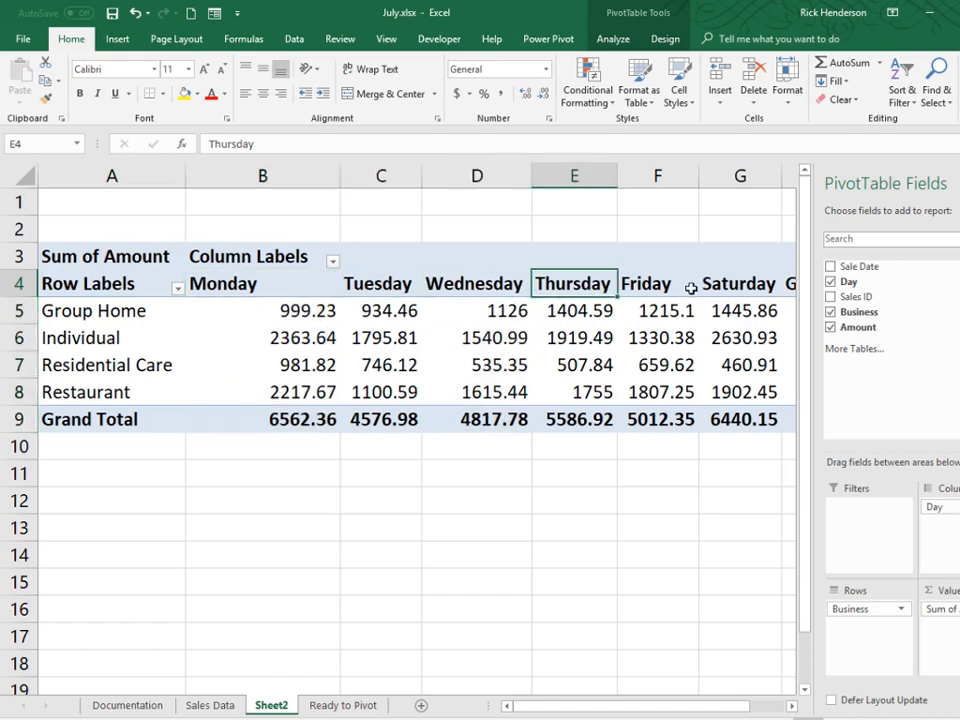
pyautogui.click(690, 288)
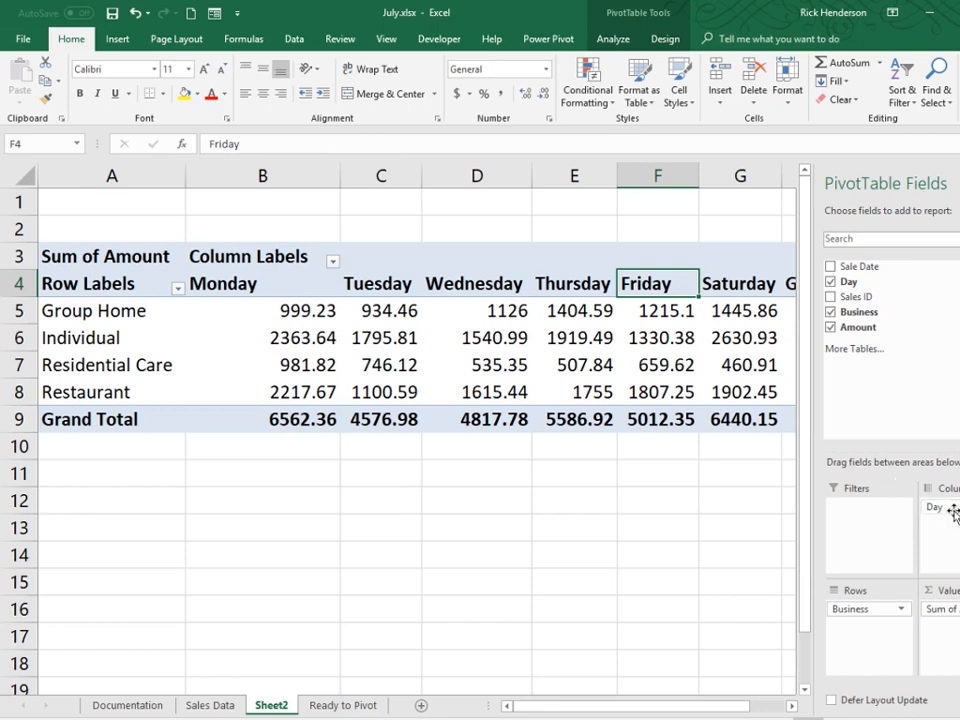
# Remove the Day field from the PivotTable columns and open the Amount field's value settings
pyautogui.moveTo(955, 507); pyautogui.dragTo(586, 448)
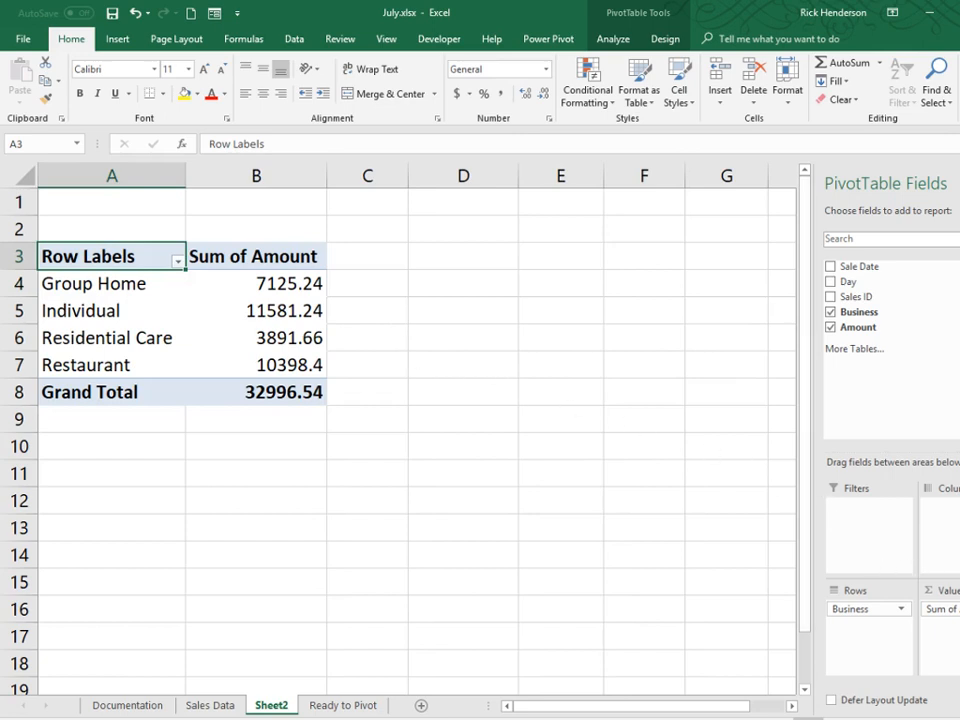
pyautogui.click(940, 609)
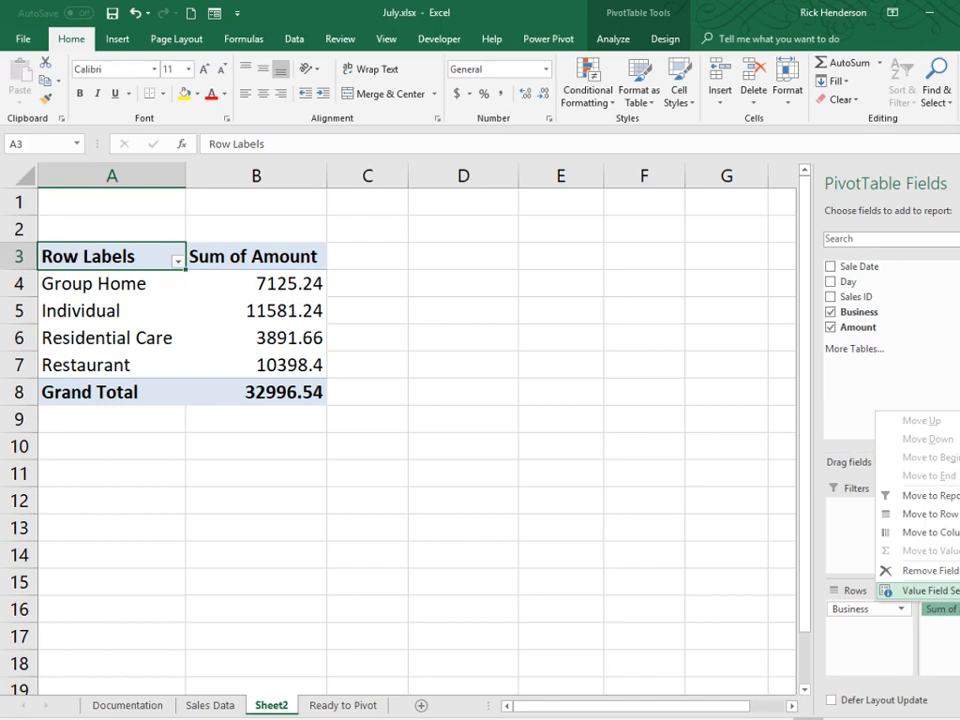
pyautogui.click(930, 590)
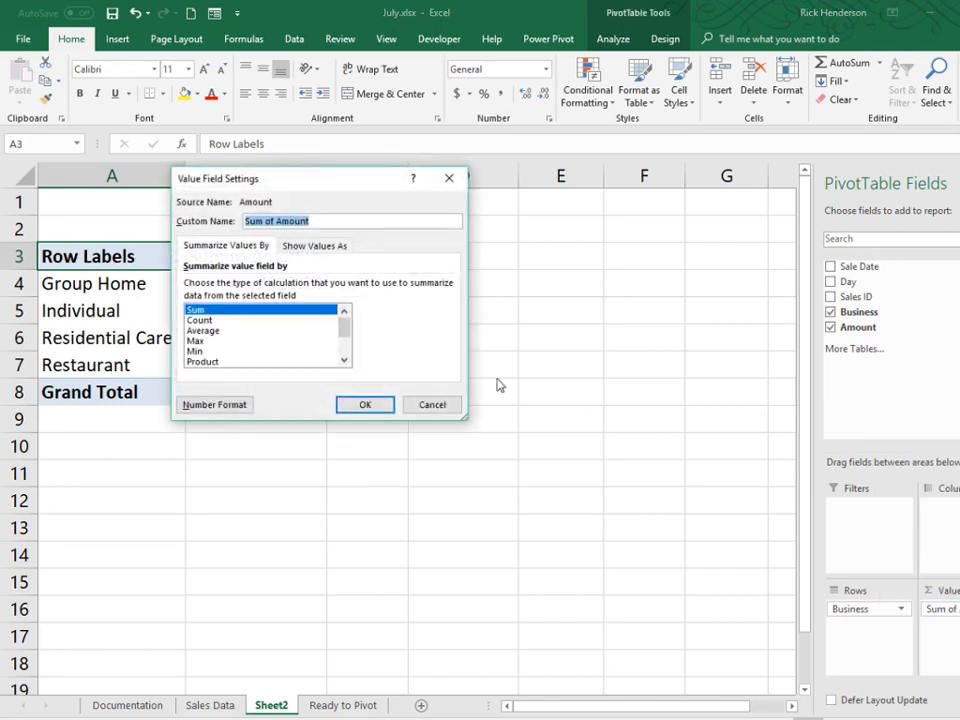
pyautogui.moveTo(268, 189); pyautogui.dragTo(441, 226)
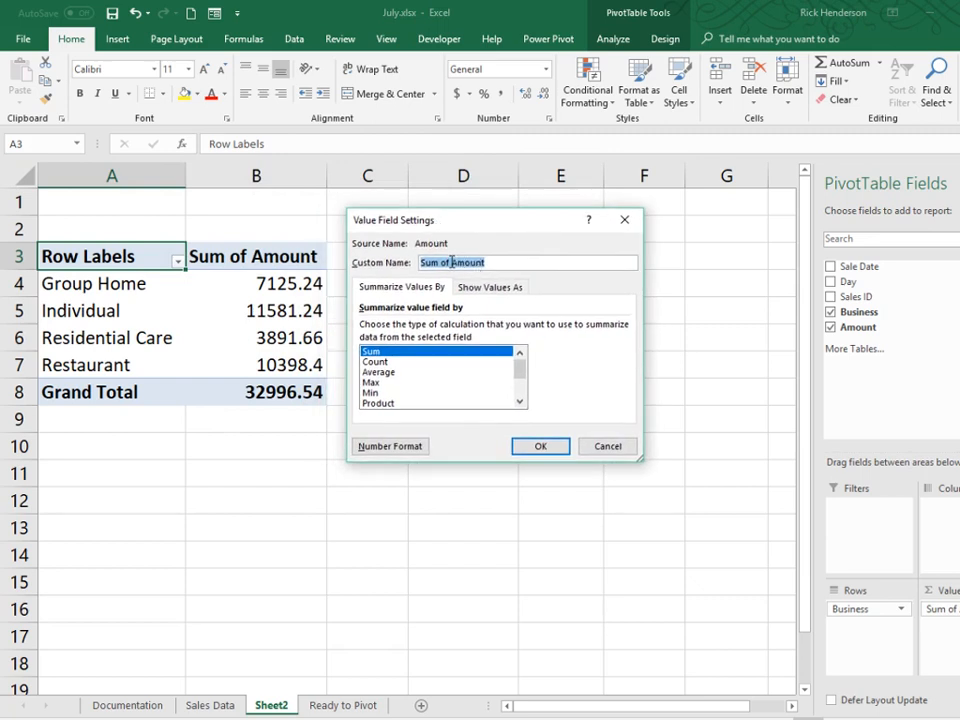
pyautogui.moveTo(452, 262); pyautogui.dragTo(410, 258)
pyautogui.write('Total')
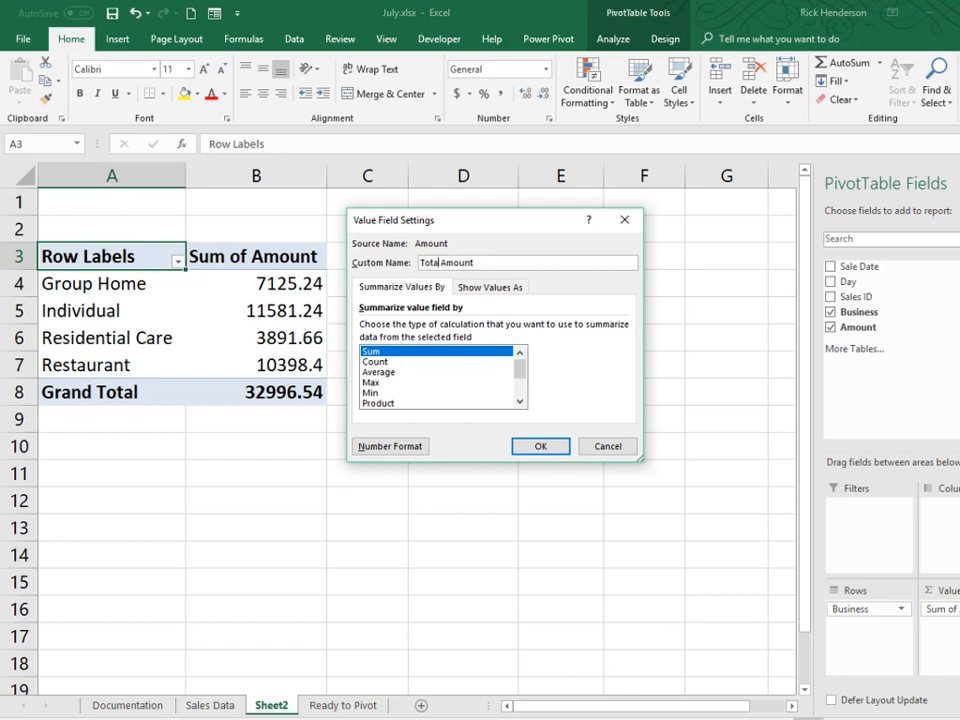
pyautogui.press('BackSpace')
pyautogui.press('BackSpace')
pyautogui.press('BackSpace')
pyautogui.press('BackSpace')
pyautogui.press('BackSpace')
# Summarise the Amount field by Average with the custom name Average of Amount
pyautogui.write('Average')
pyautogui.click(372, 373)
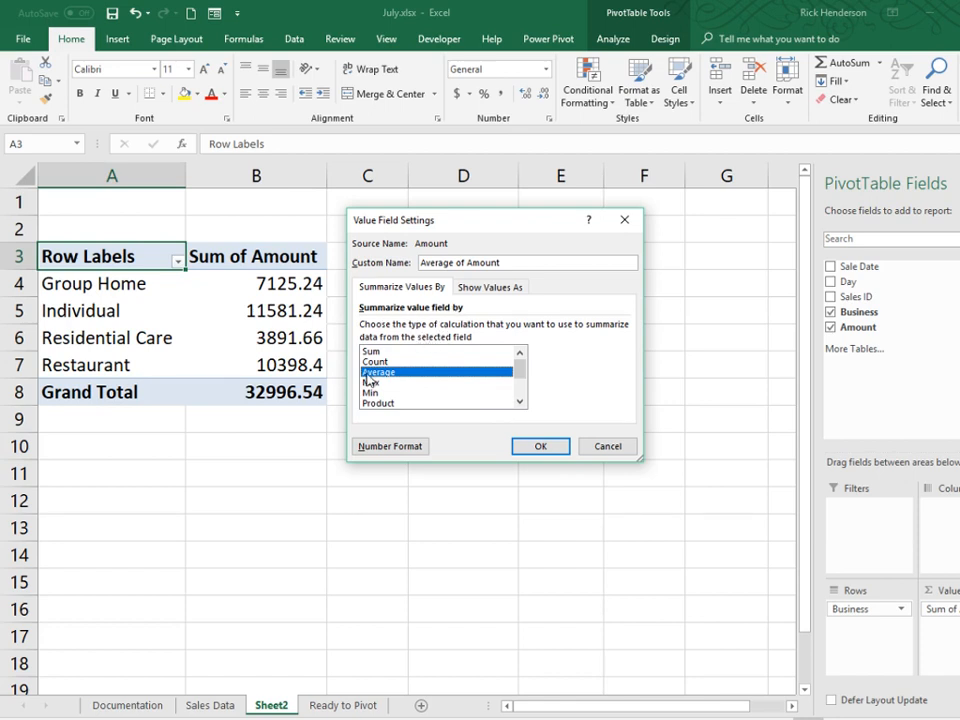
pyautogui.click(532, 446)
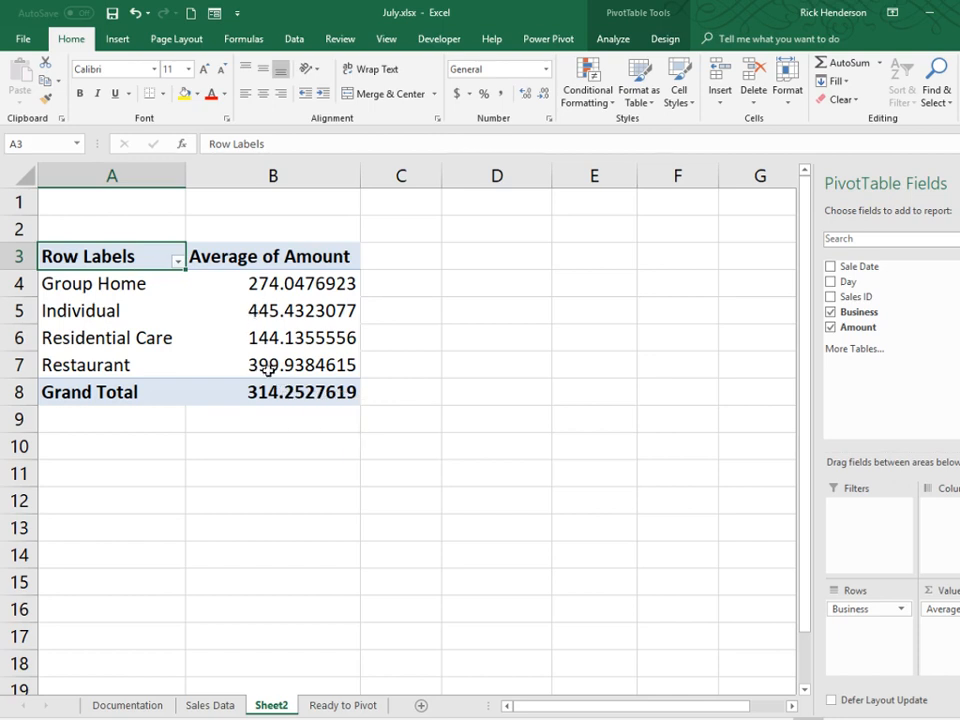
# Format the PivotTable's average amounts as Currency with two decimal places and the $ symbol through the value field settings
pyautogui.click(228, 400)
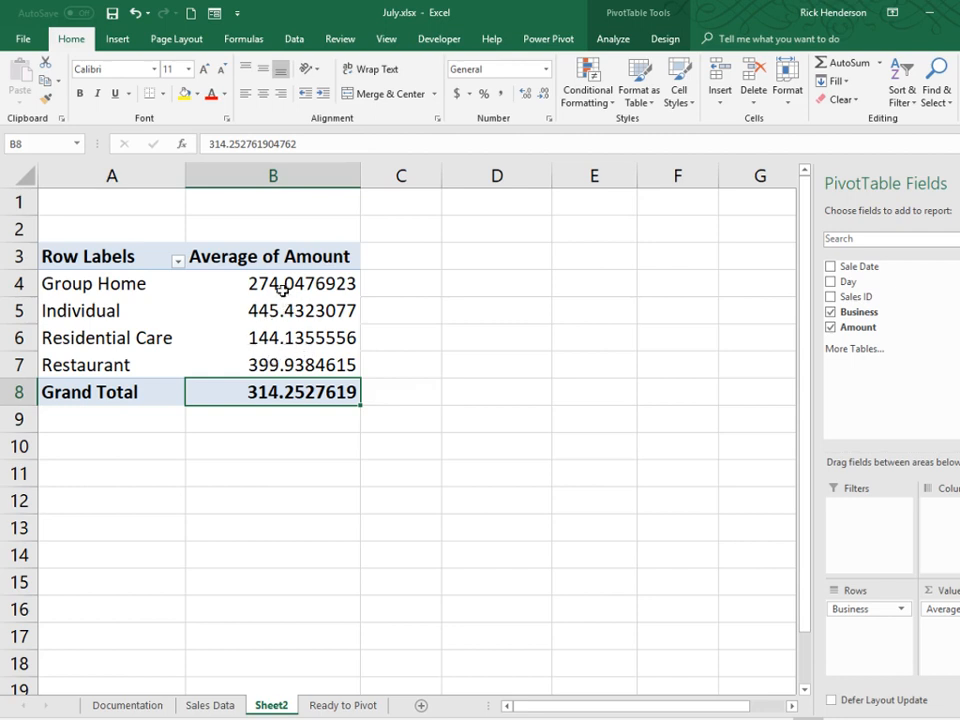
pyautogui.moveTo(290, 284); pyautogui.dragTo(294, 392)
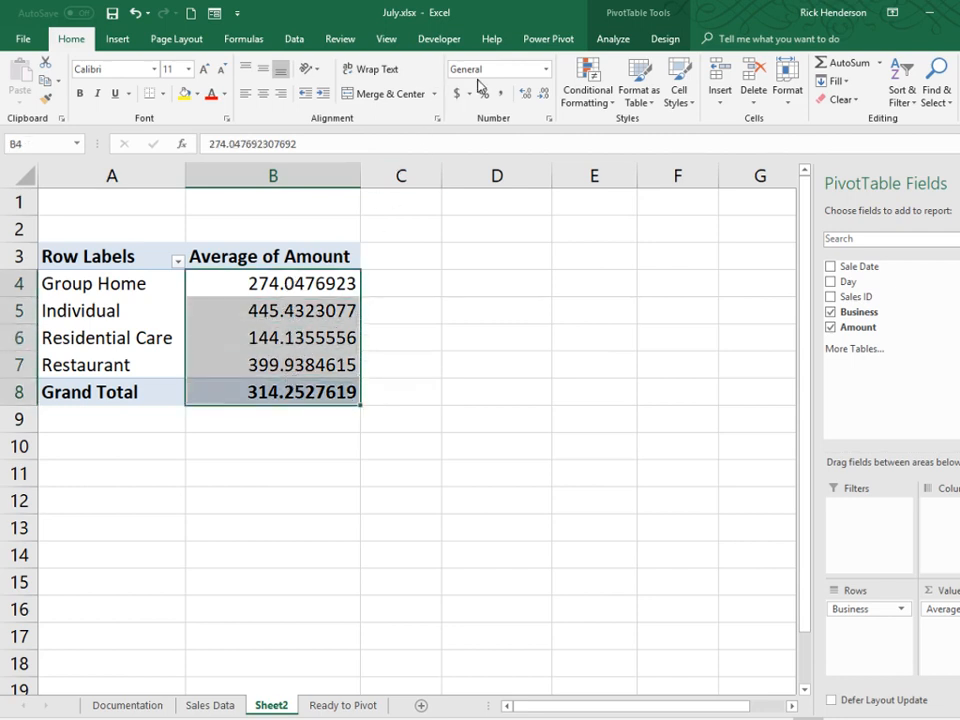
pyautogui.click(263, 282)
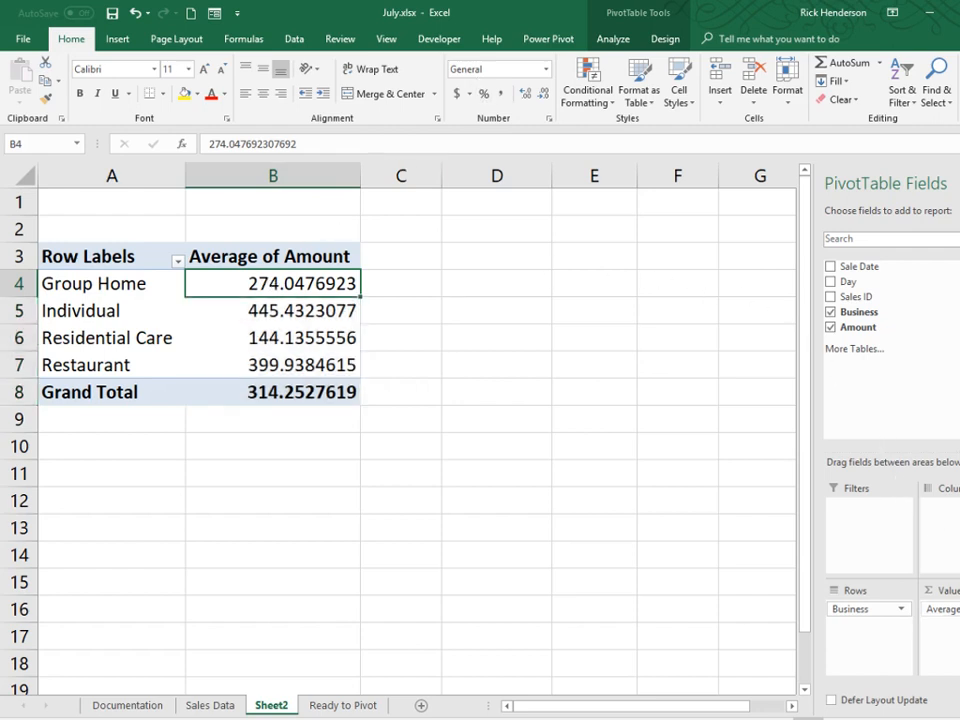
pyautogui.click(940, 609)
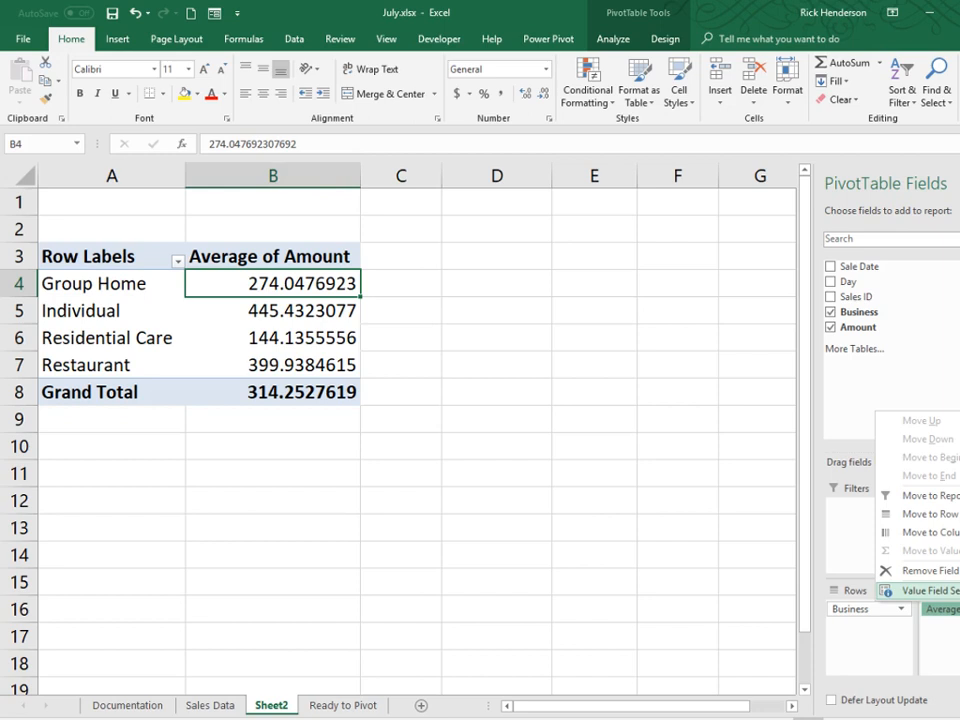
pyautogui.click(928, 590)
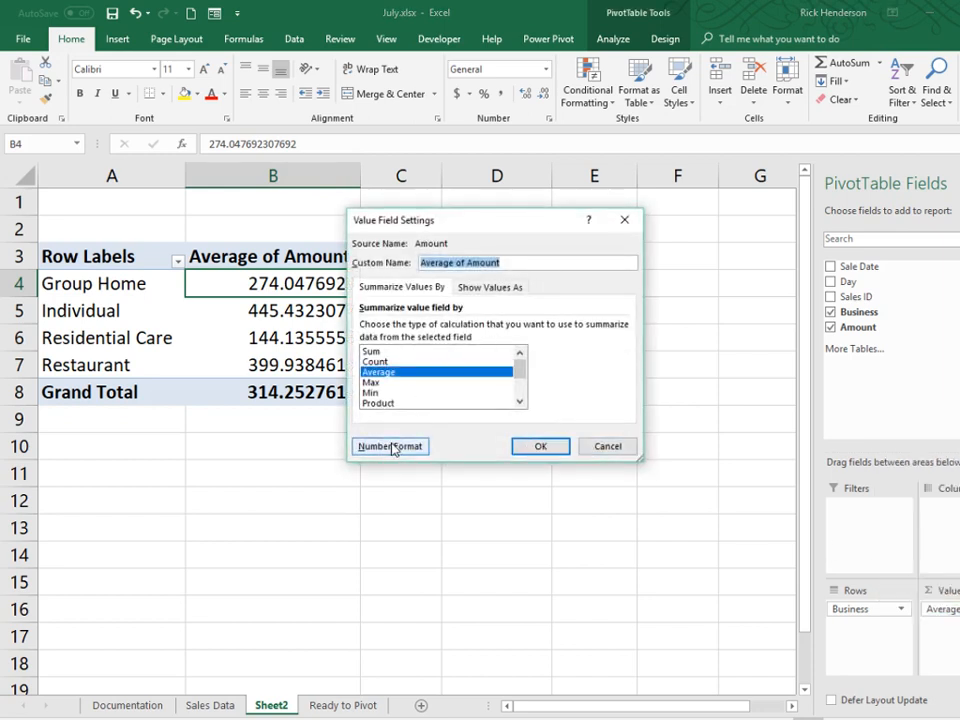
pyautogui.click(392, 447)
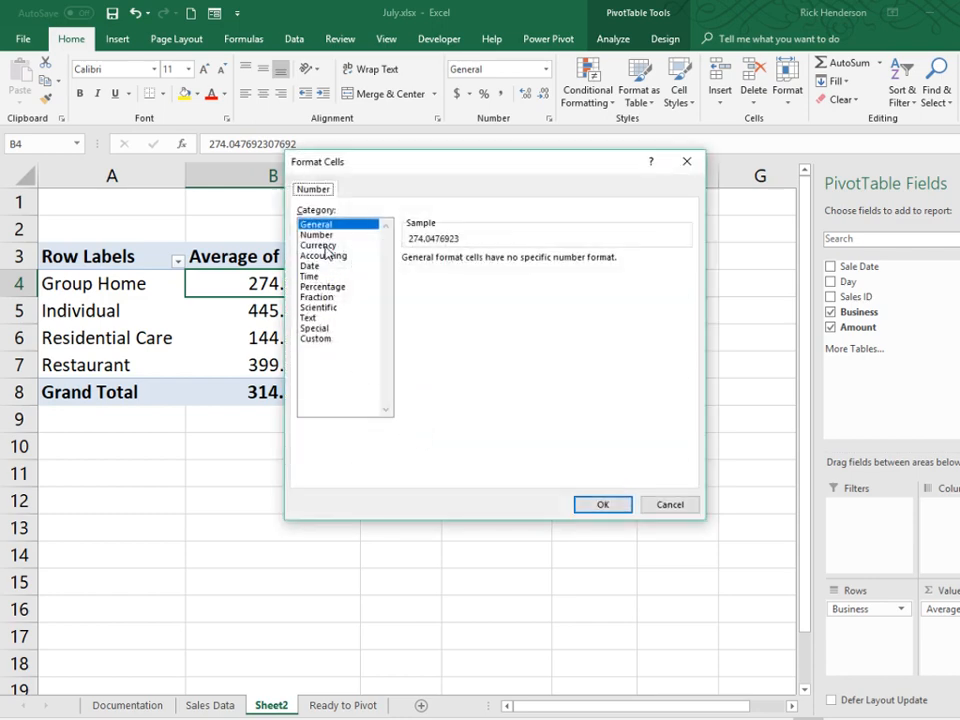
pyautogui.click(320, 245)
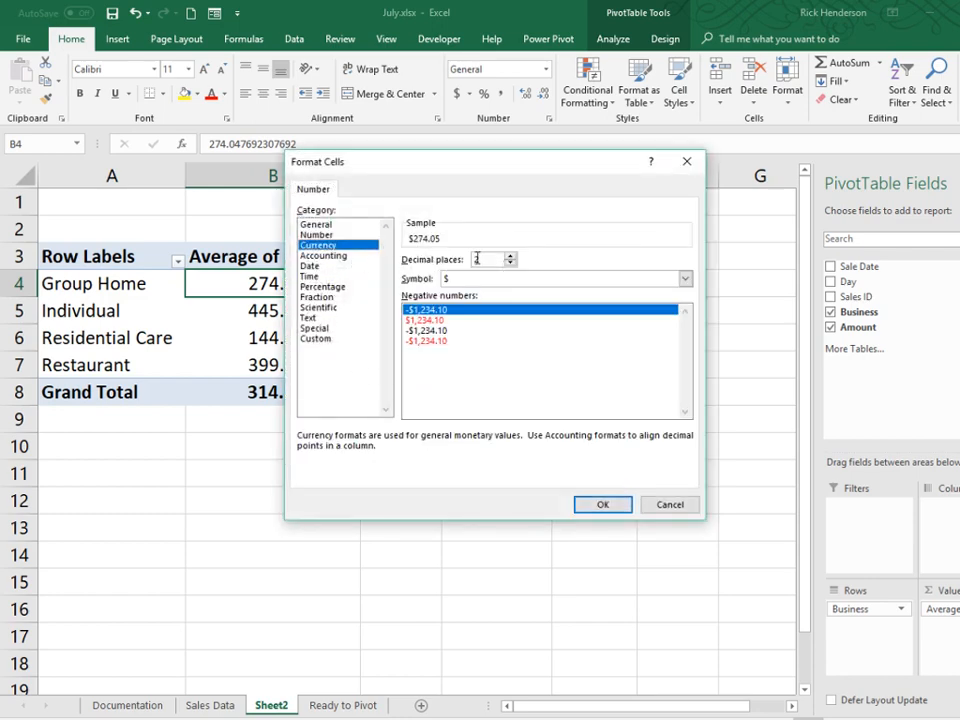
pyautogui.click(601, 505)
pyautogui.click(551, 447)
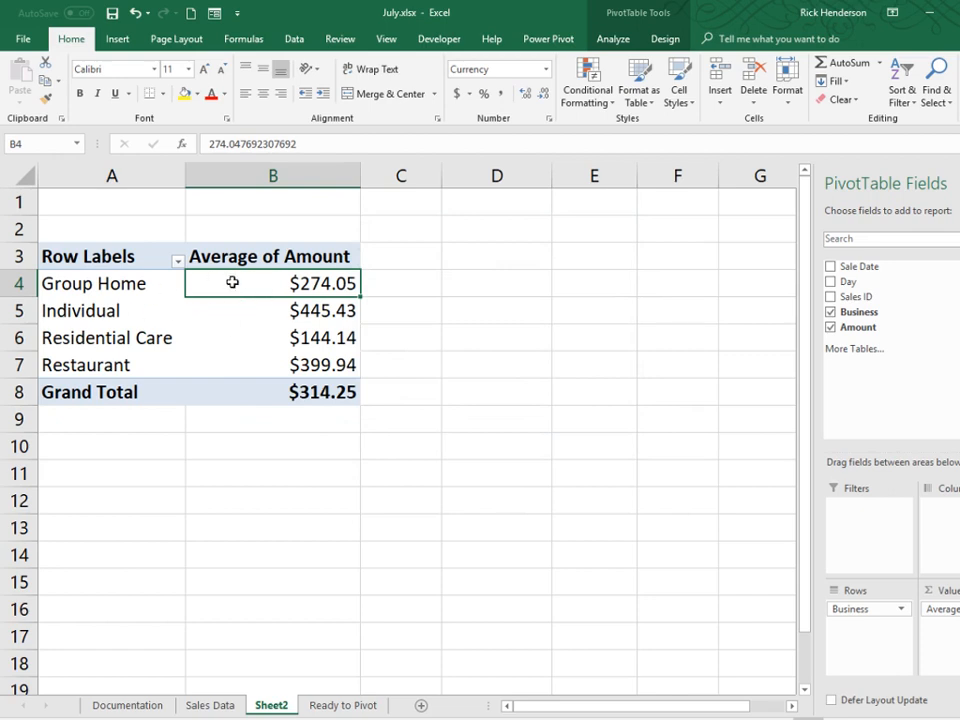
# Show the Amount values as % of Grand Total and apply the Percent style to the Group Home value
pyautogui.moveTo(249, 311)
pyautogui.click(945, 609)
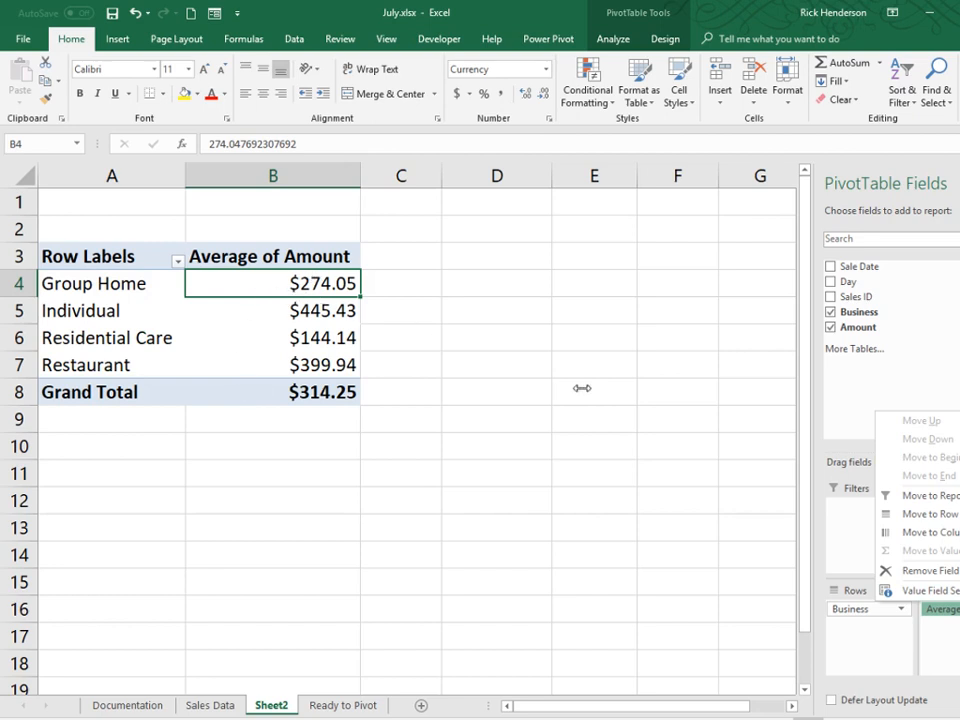
pyautogui.click(931, 592)
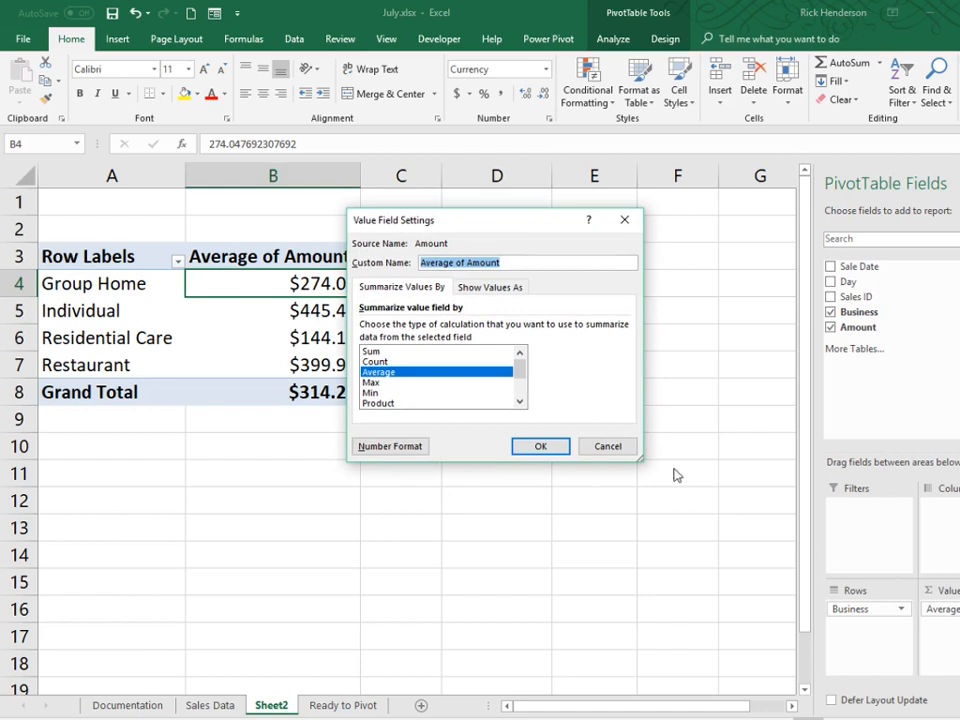
pyautogui.moveTo(446, 230); pyautogui.dragTo(500, 232)
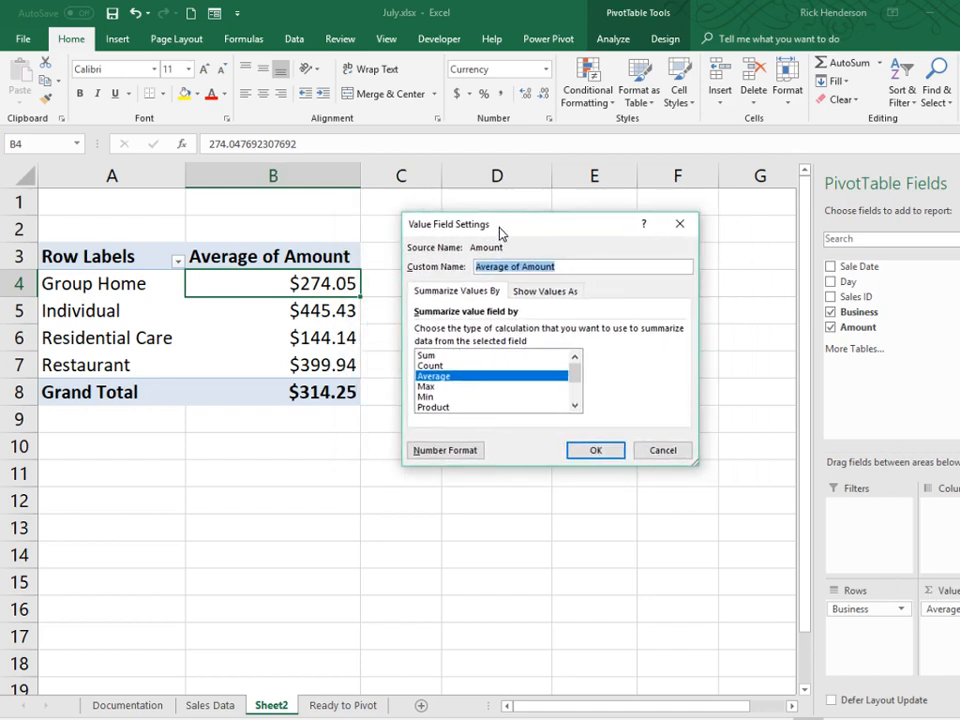
pyautogui.click(541, 291)
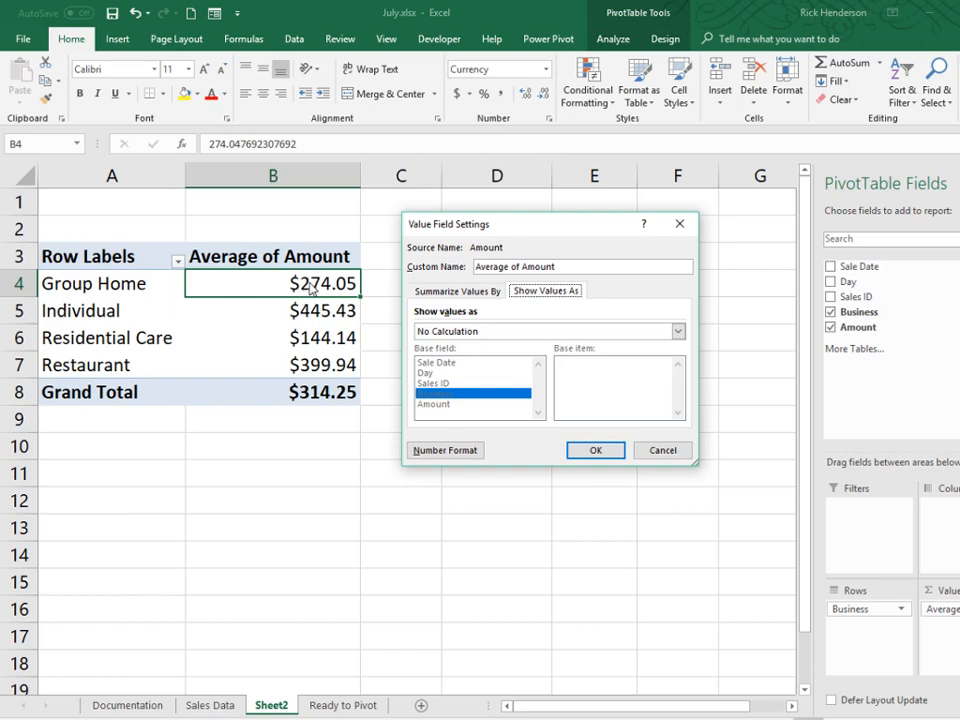
pyautogui.click(455, 333)
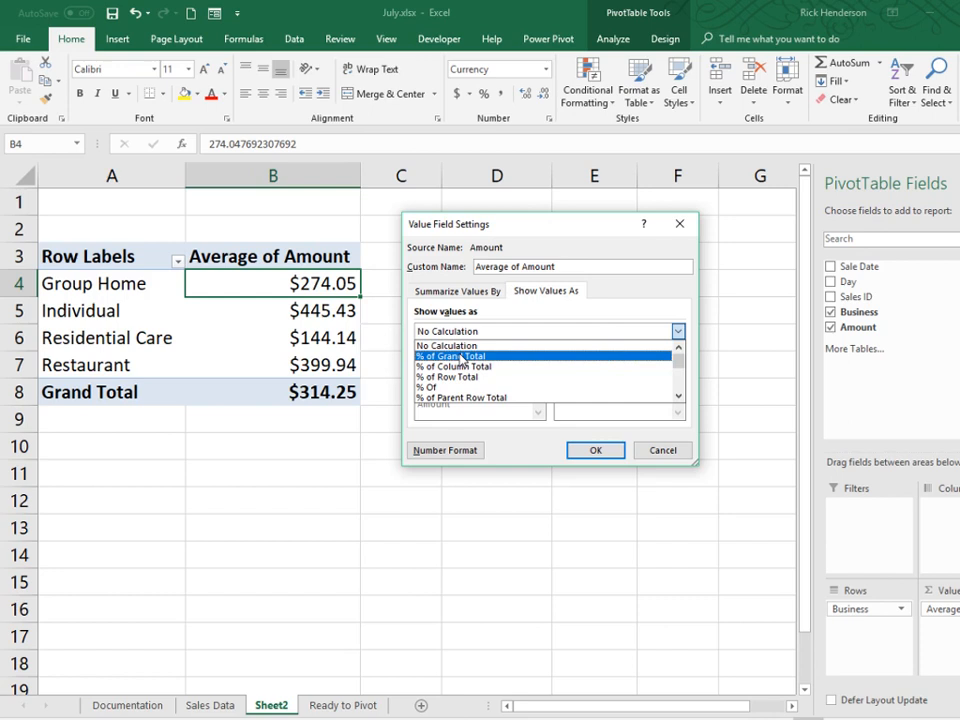
pyautogui.click(461, 357)
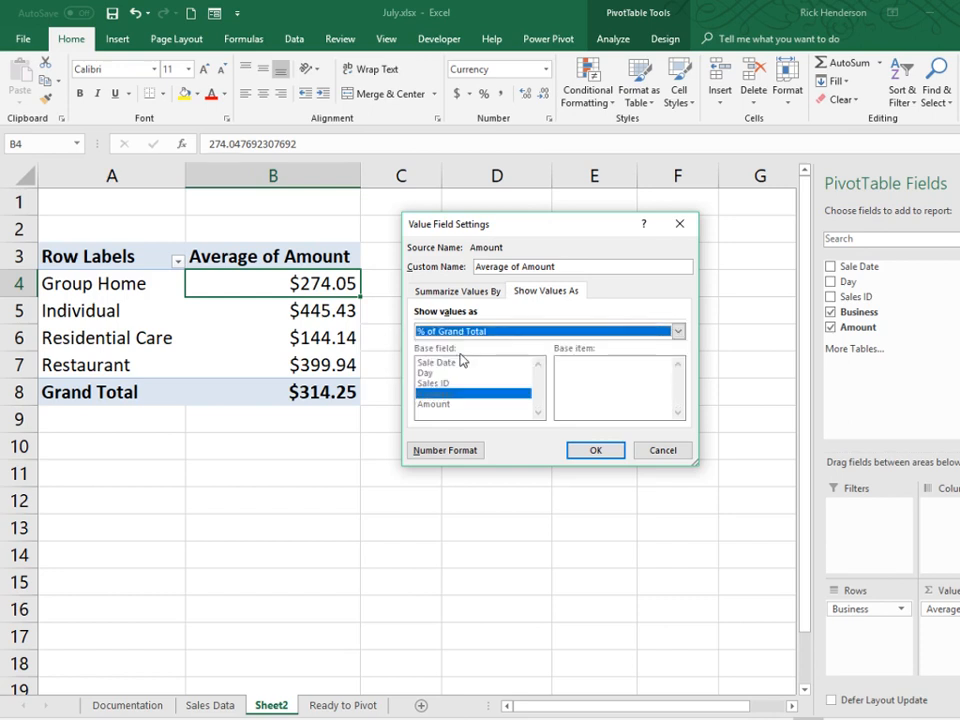
pyautogui.click(595, 450)
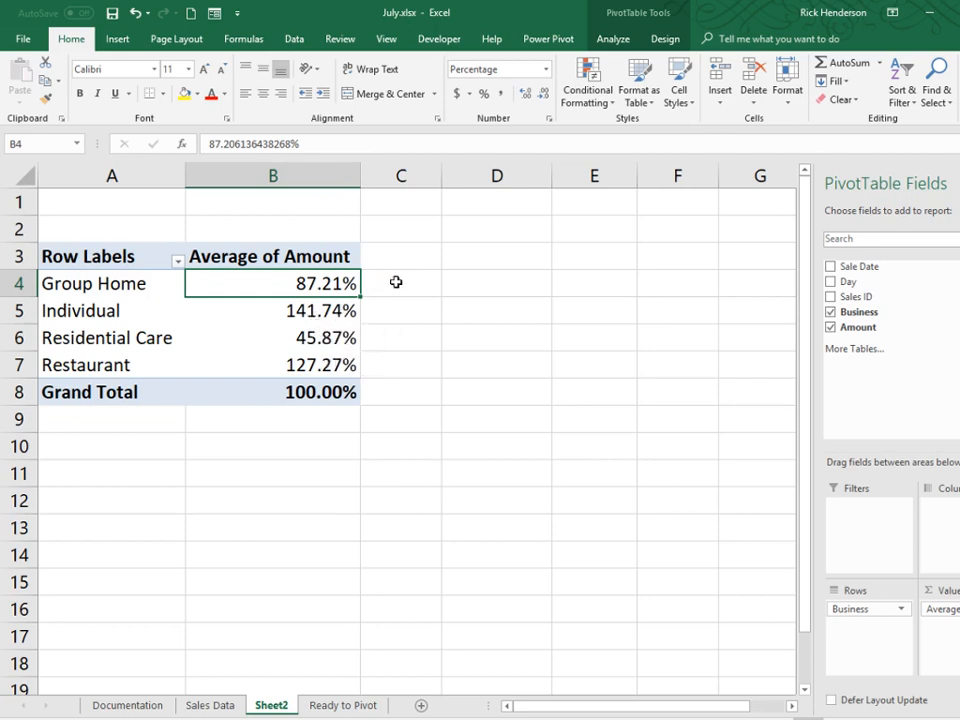
pyautogui.click(484, 94)
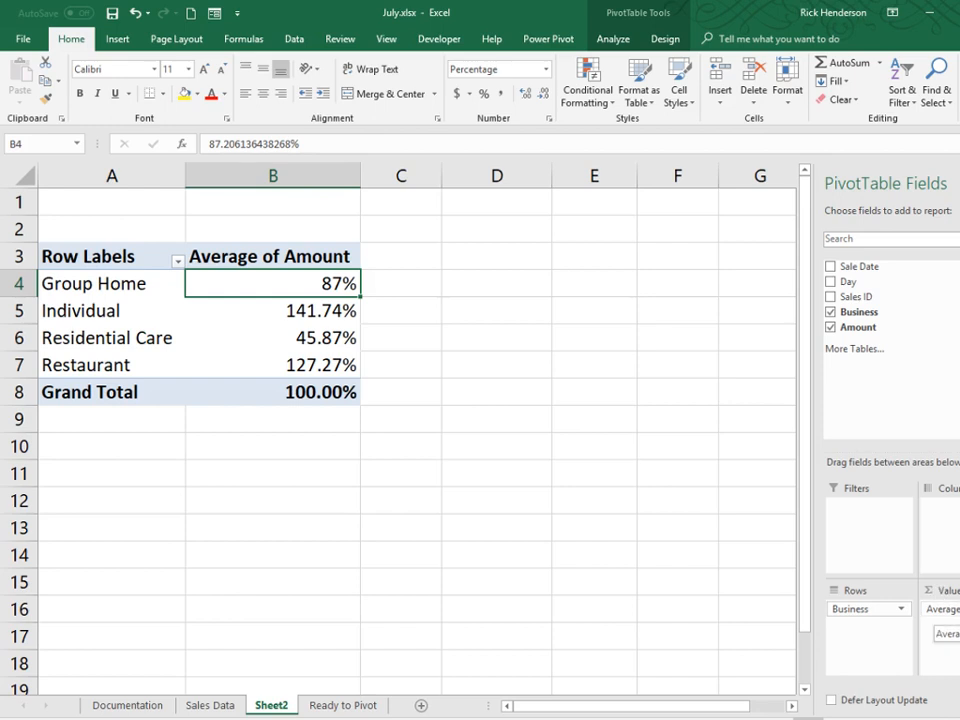
# Change the Amount field's summary calculation to Sum
pyautogui.click(943, 609)
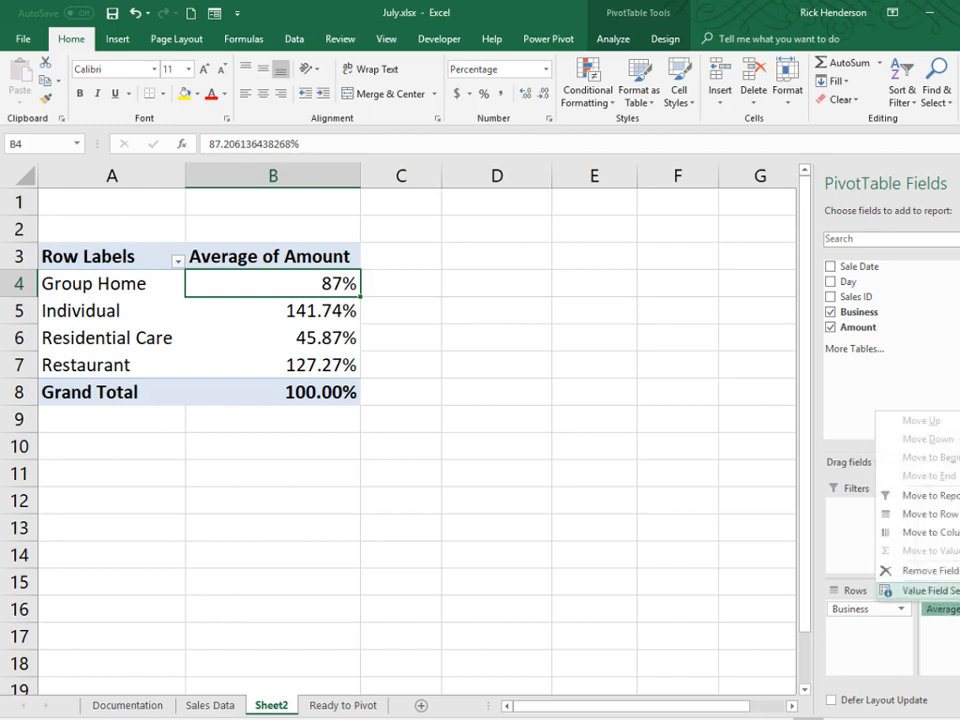
pyautogui.click(860, 591)
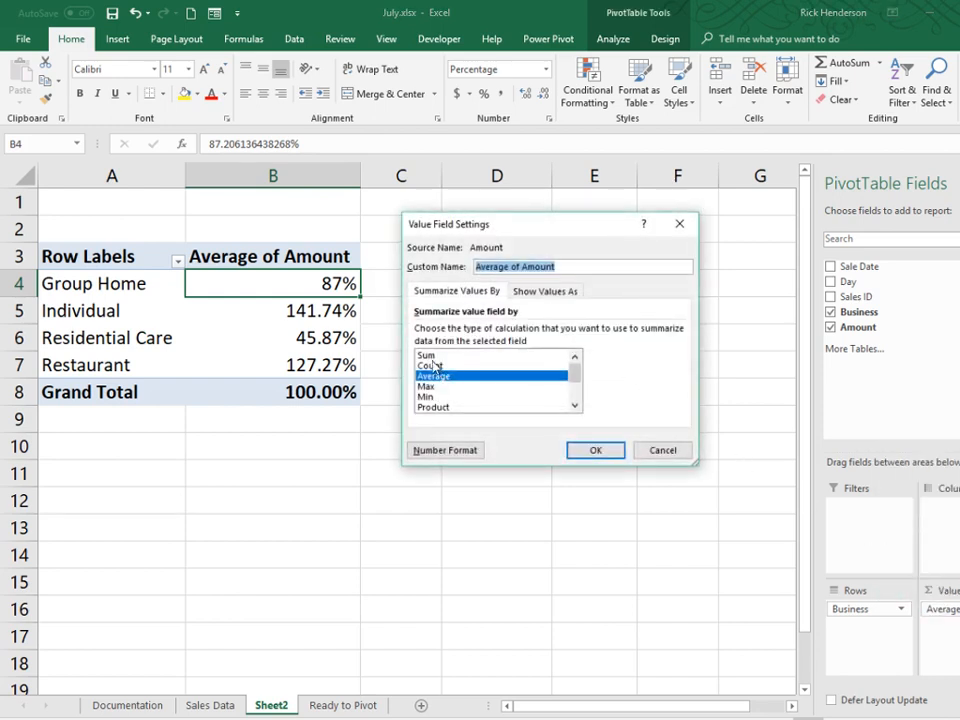
pyautogui.click(440, 356)
pyautogui.click(597, 451)
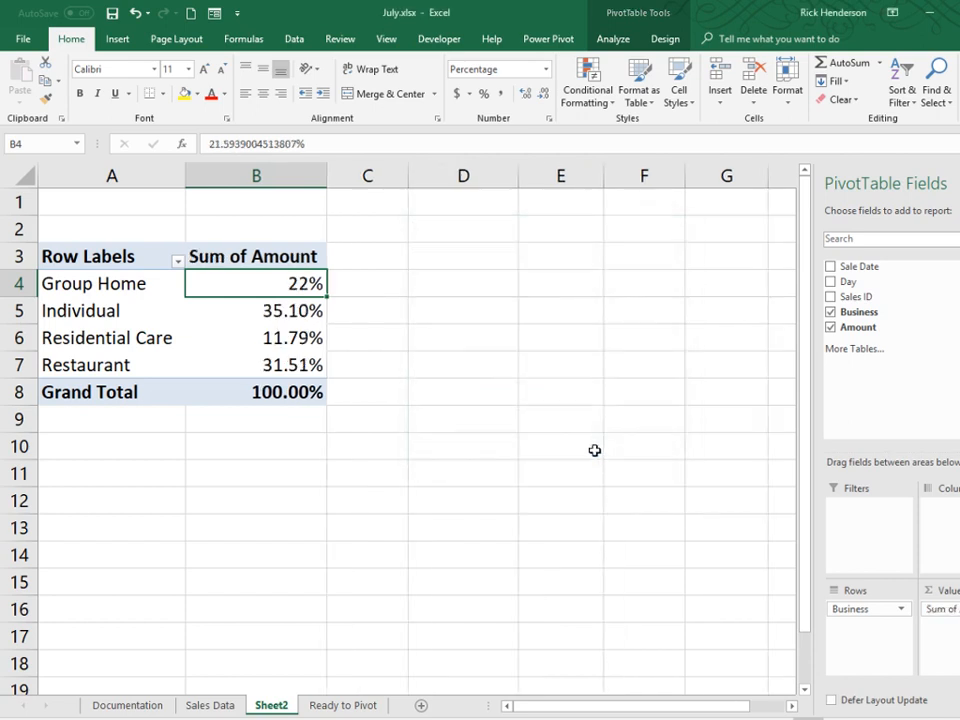
# Apply the Percent style without decimals to all business percentages and the Grand Total in B4:B8
pyautogui.moveTo(282, 289); pyautogui.dragTo(295, 367)
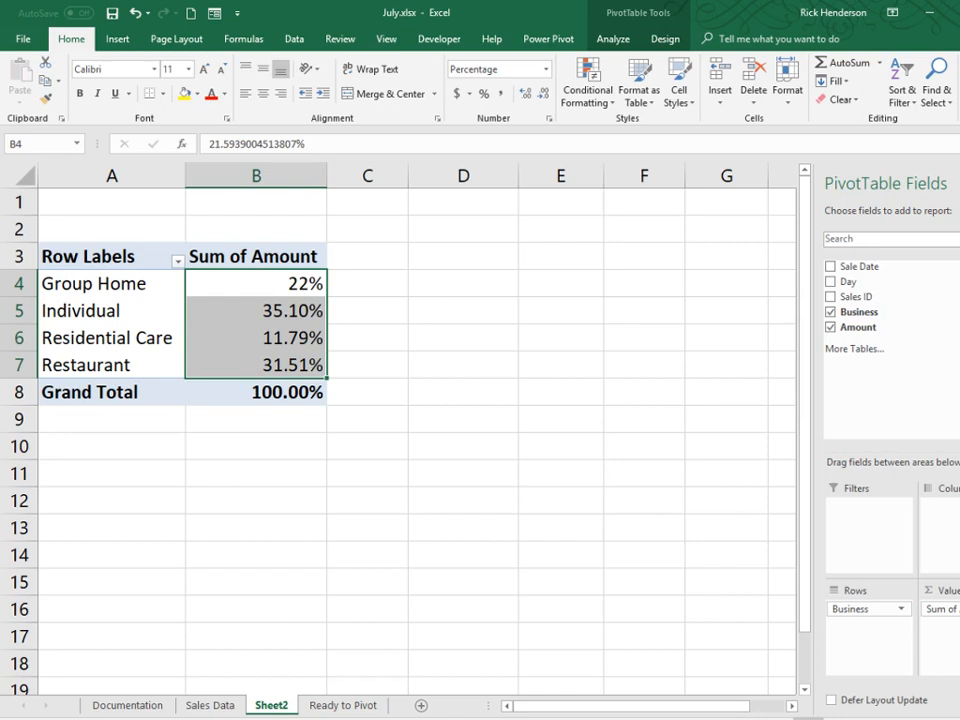
pyautogui.click(255, 285)
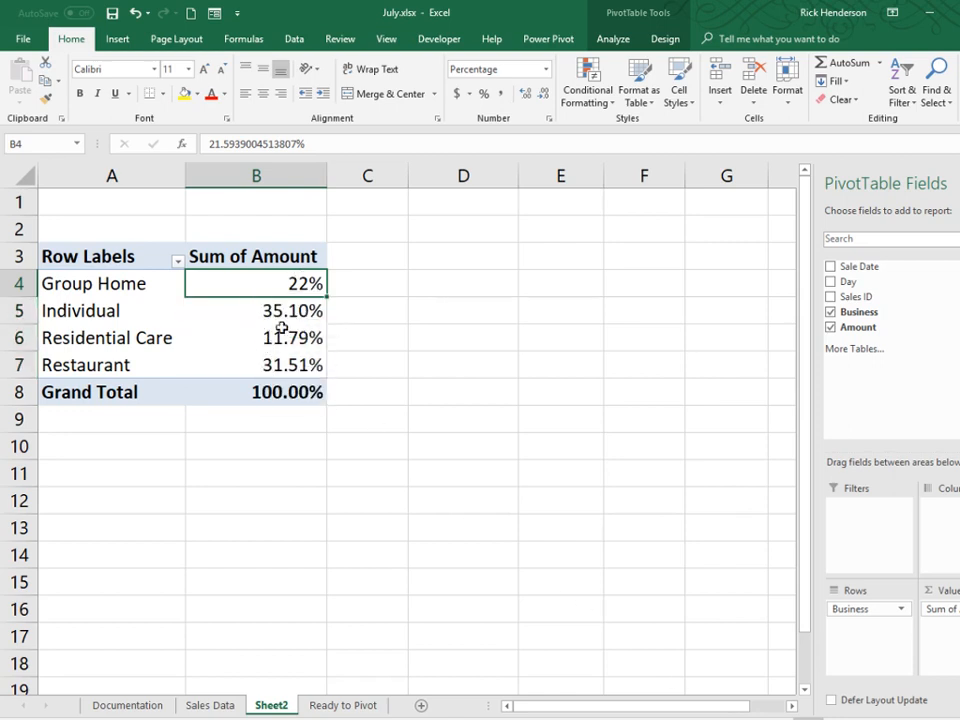
pyautogui.moveTo(287, 285); pyautogui.dragTo(289, 392)
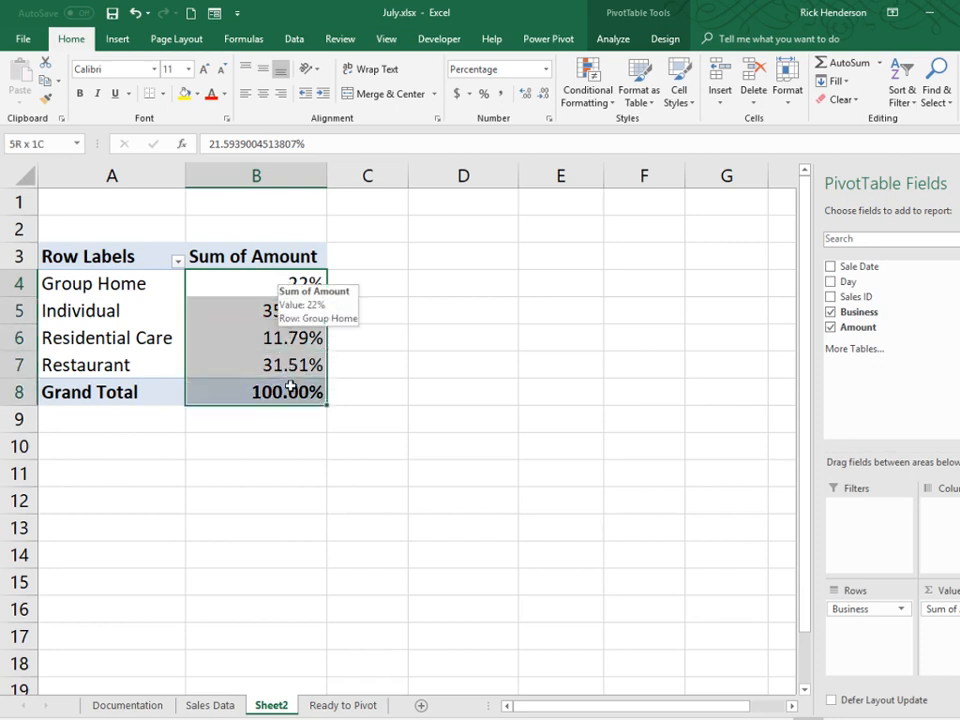
pyautogui.click(484, 95)
pyautogui.click(416, 274)
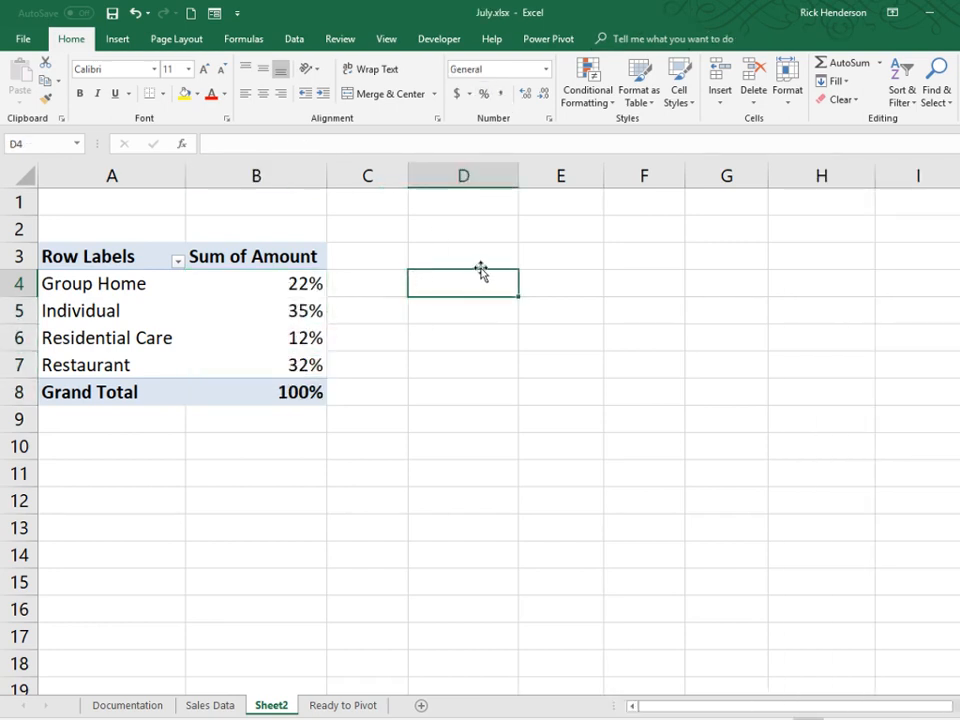
# Switch the selection between PivotTable cells and empty cells to examine when the PivotTable Fields list is available
pyautogui.click(246, 305)
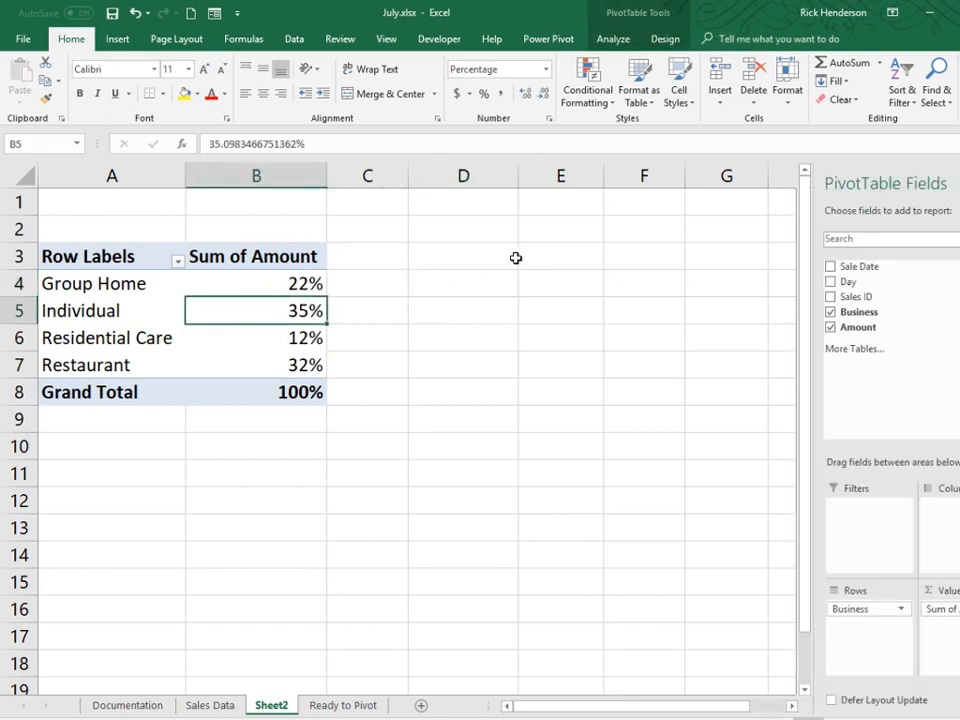
pyautogui.click(400, 252)
pyautogui.click(430, 281)
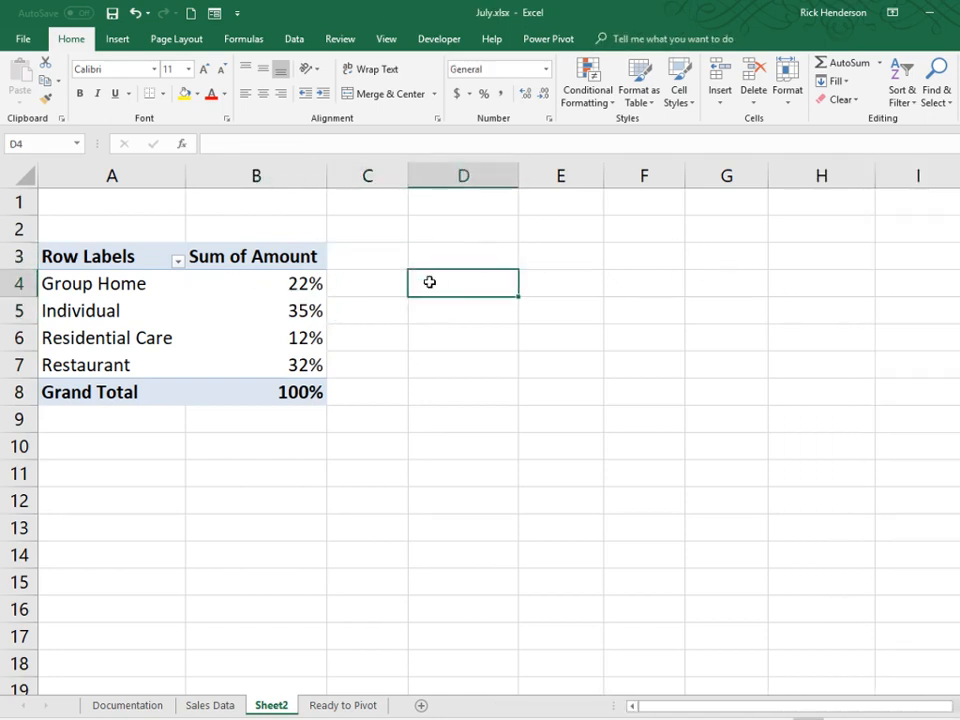
pyautogui.click(203, 291)
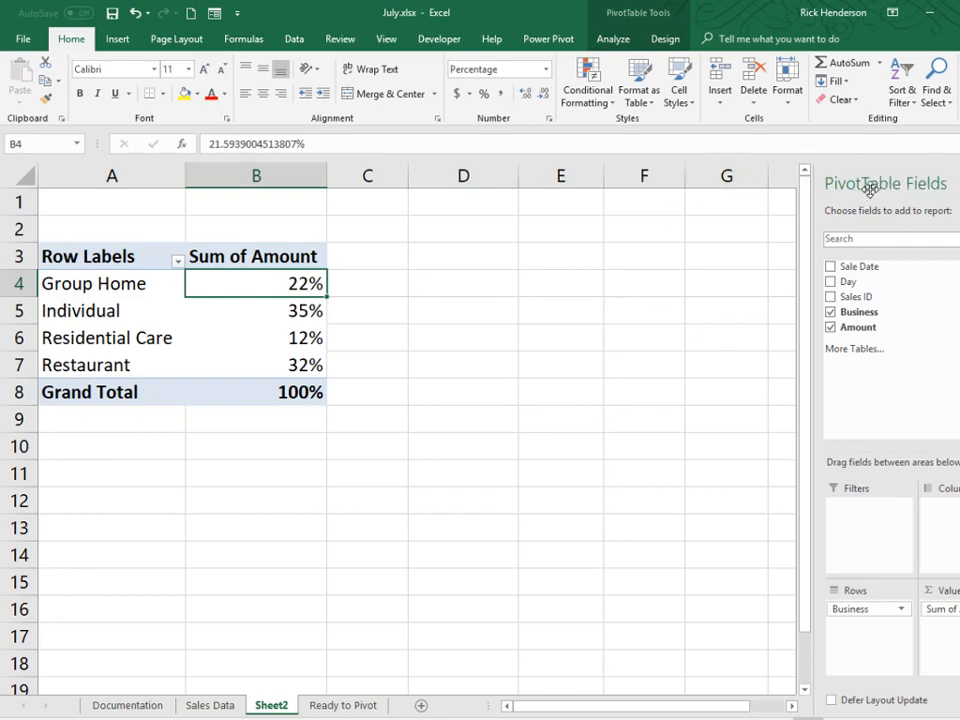
pyautogui.click(382, 276)
pyautogui.click(500, 255)
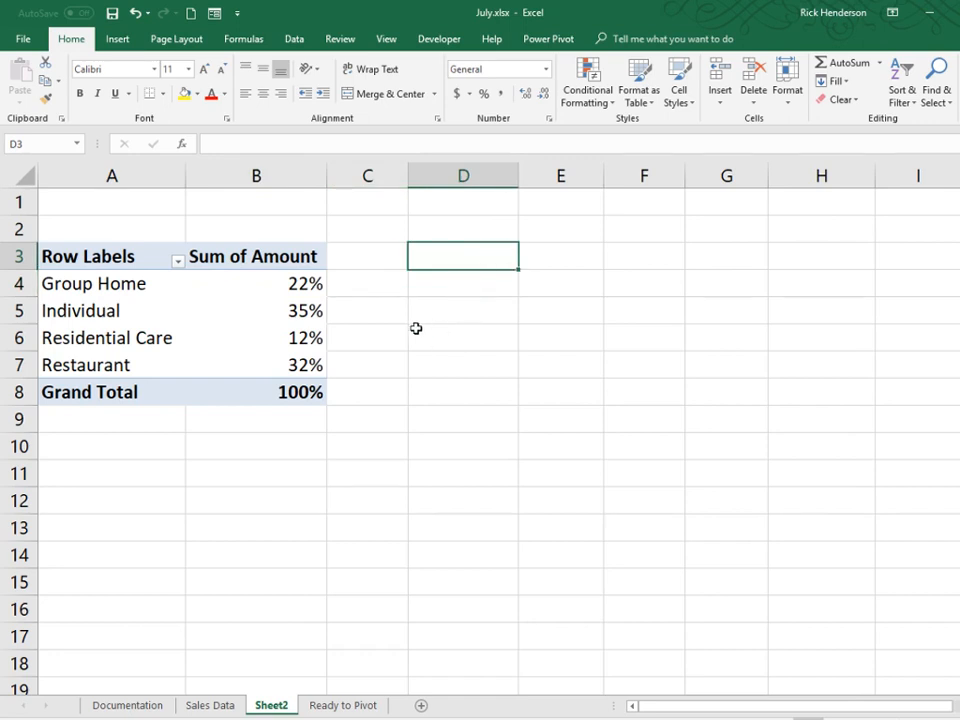
pyautogui.click(272, 280)
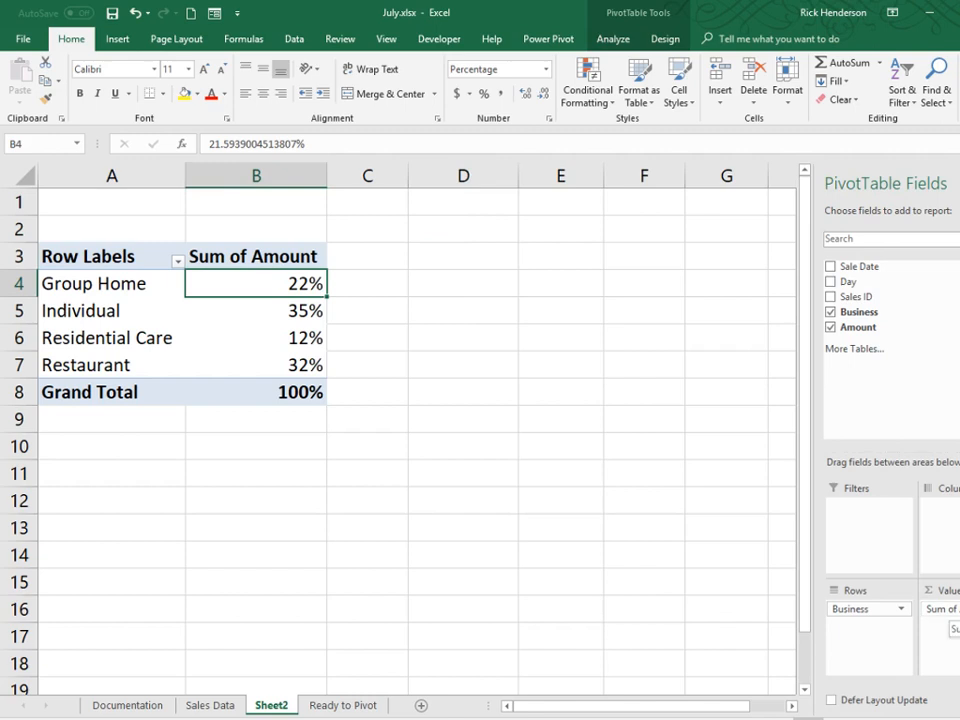
# Show the PivotTable's Amount values as Rank Smallest to Largest with Business as the base field, and check the Residential Care and Individual ranks
pyautogui.click(940, 609)
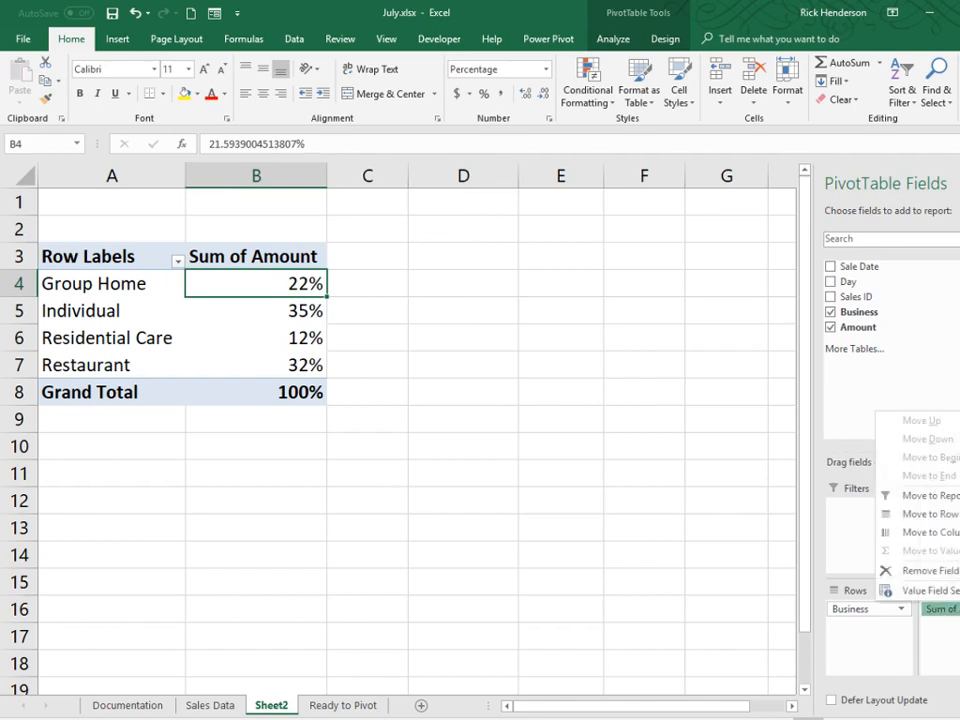
pyautogui.click(928, 590)
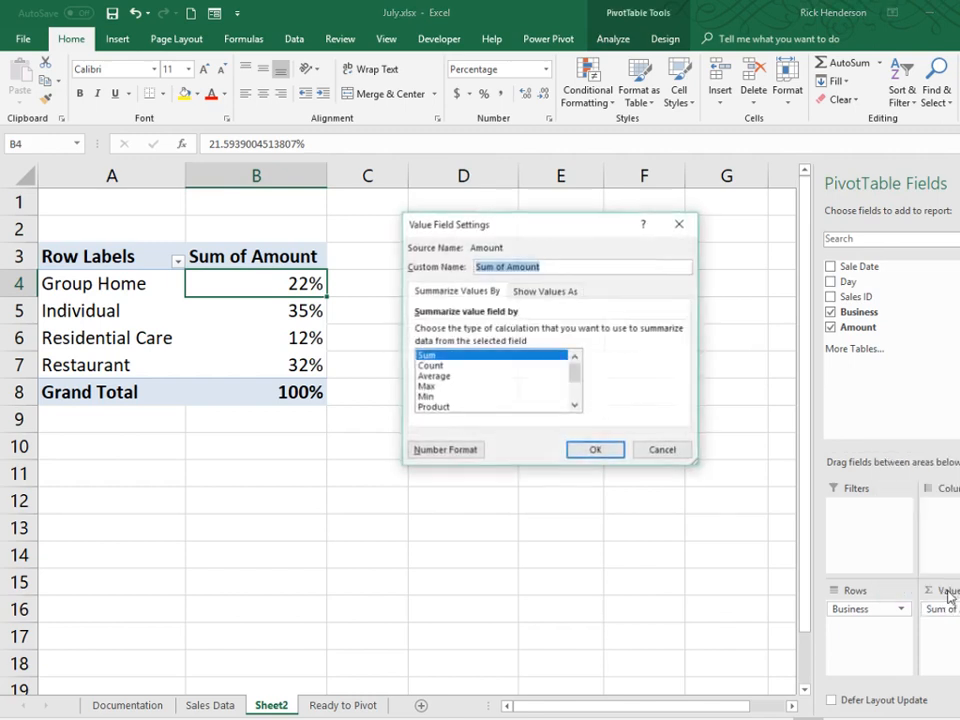
pyautogui.click(545, 291)
pyautogui.click(540, 332)
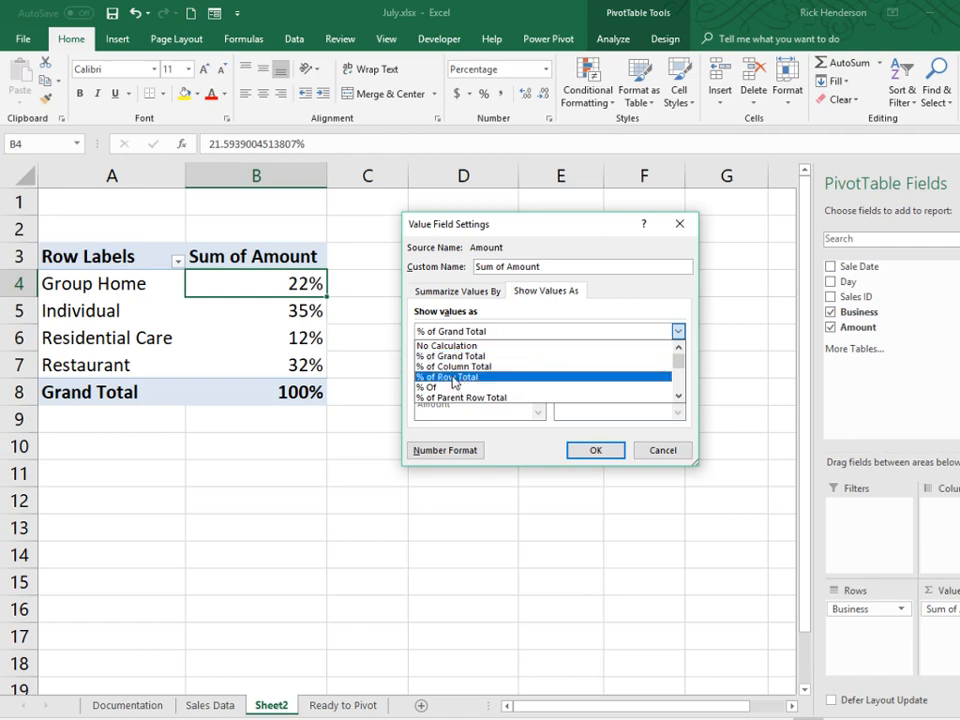
pyautogui.click(452, 377)
pyautogui.click(568, 331)
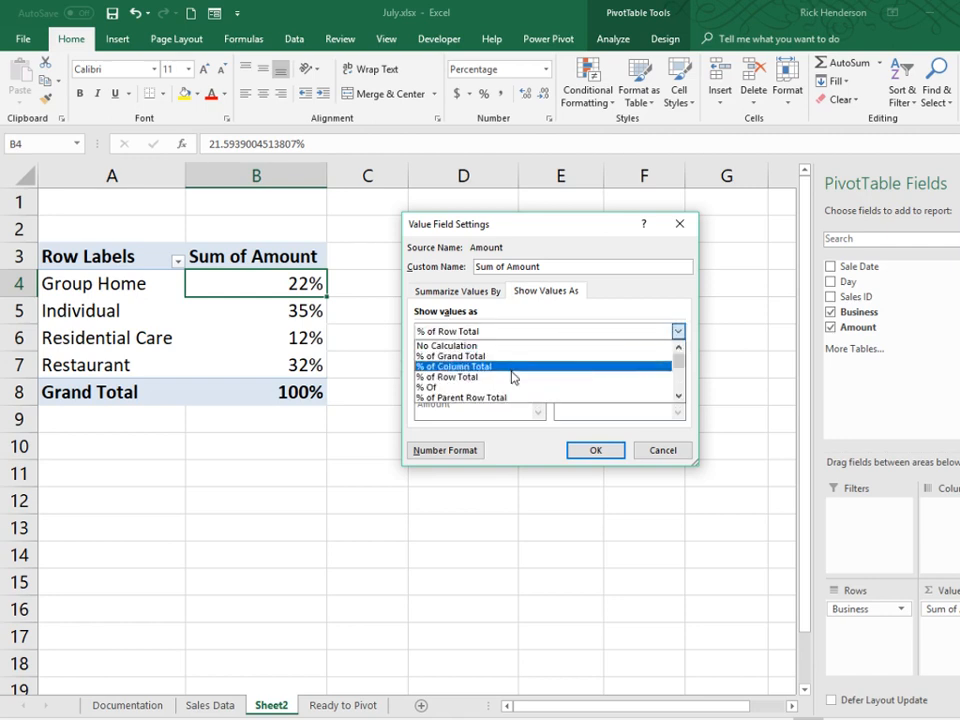
pyautogui.scroll(-2, 499, 398)
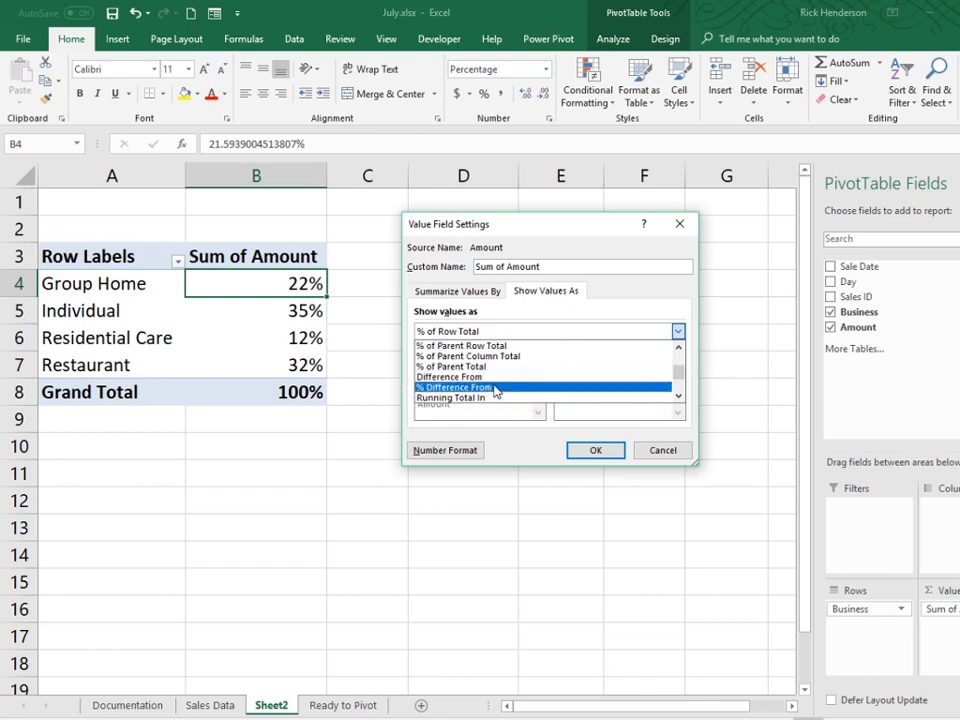
pyautogui.scroll(-2, 485, 360)
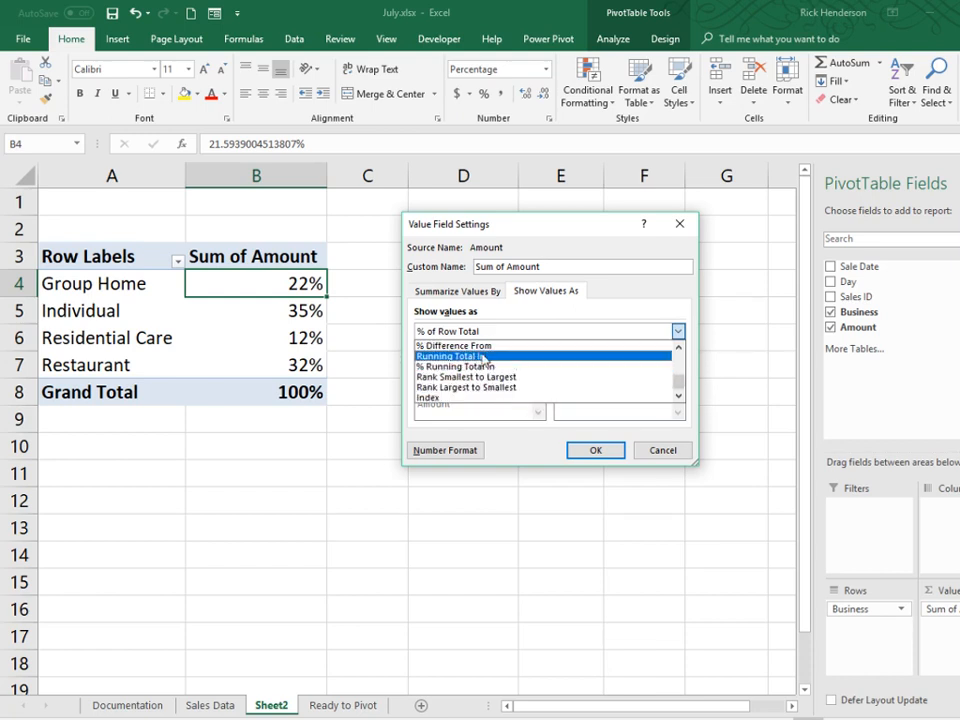
pyautogui.click(481, 377)
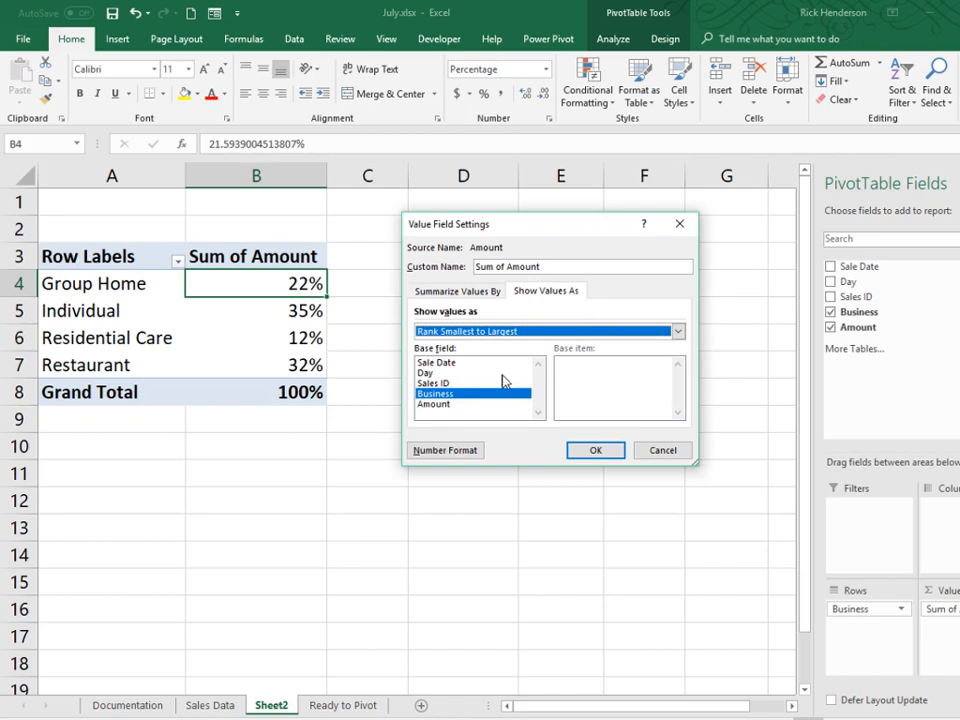
pyautogui.click(595, 449)
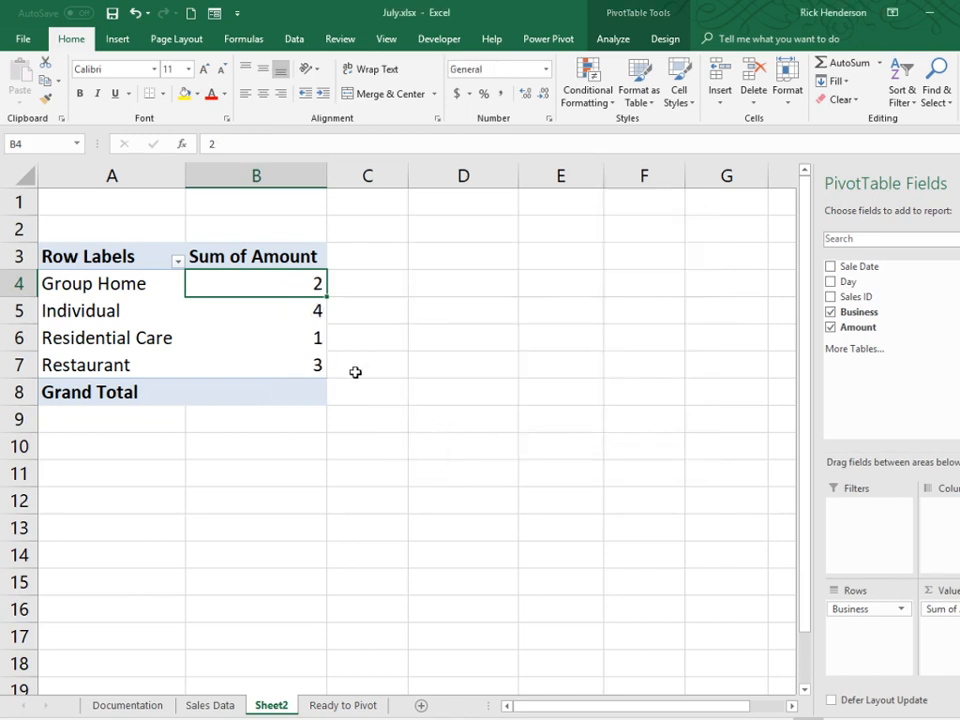
pyautogui.click(316, 338)
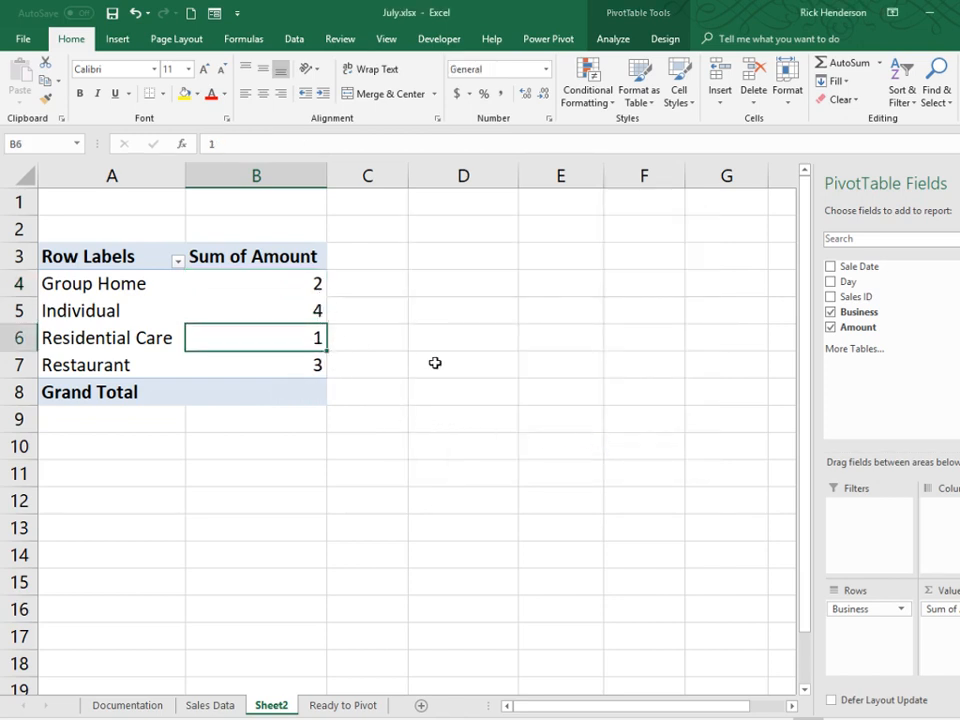
pyautogui.click(316, 306)
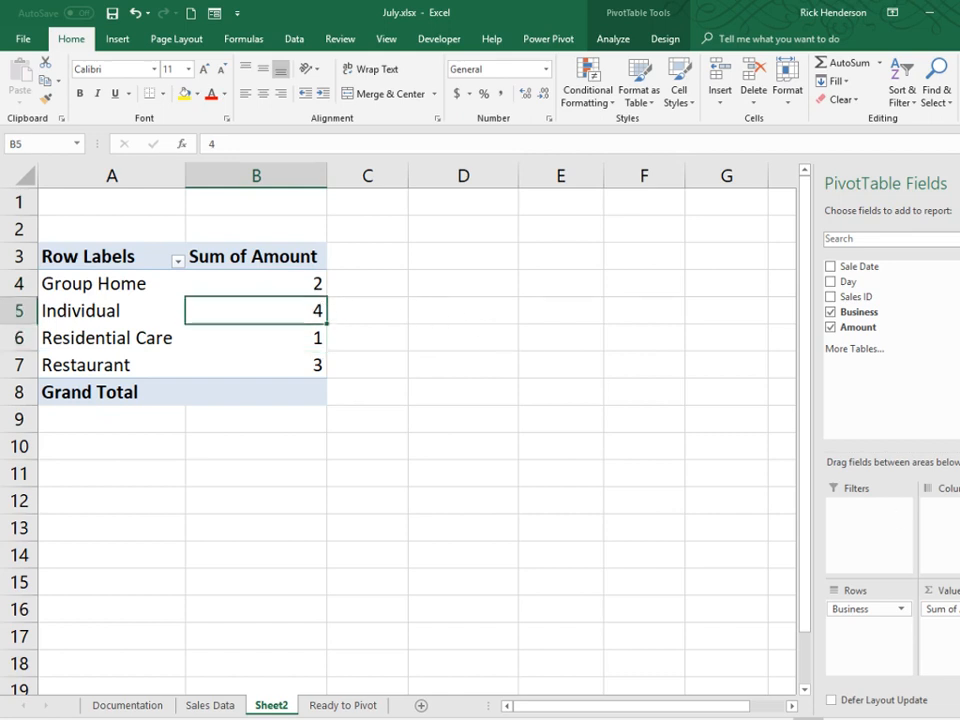
# Set the Sum of Amount values to be shown as % of Grand Total
pyautogui.click(940, 609)
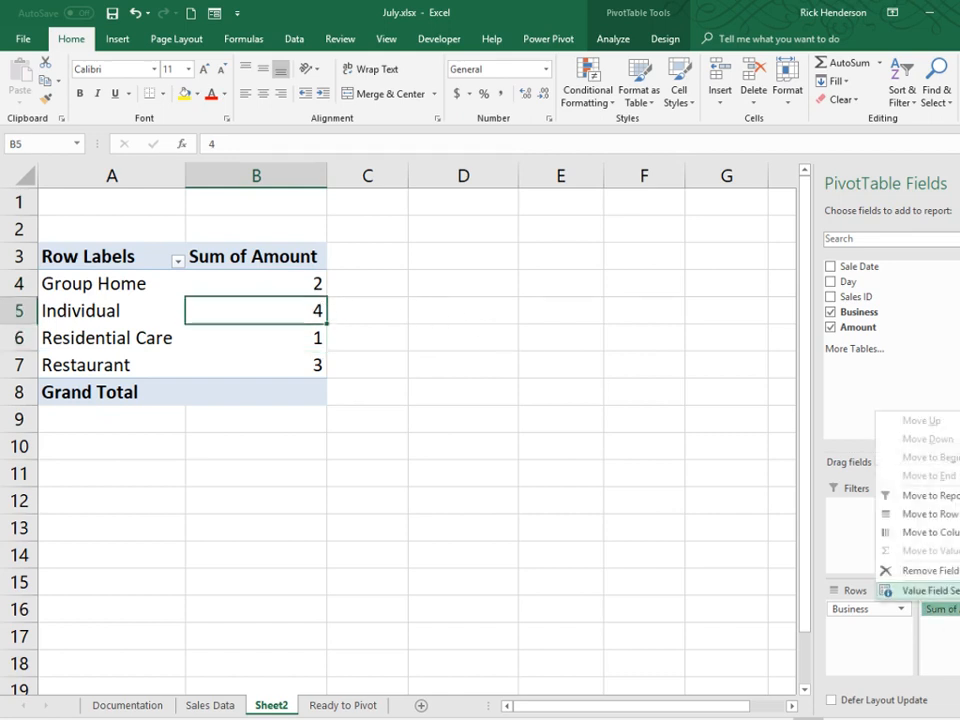
pyautogui.click(928, 589)
pyautogui.click(543, 291)
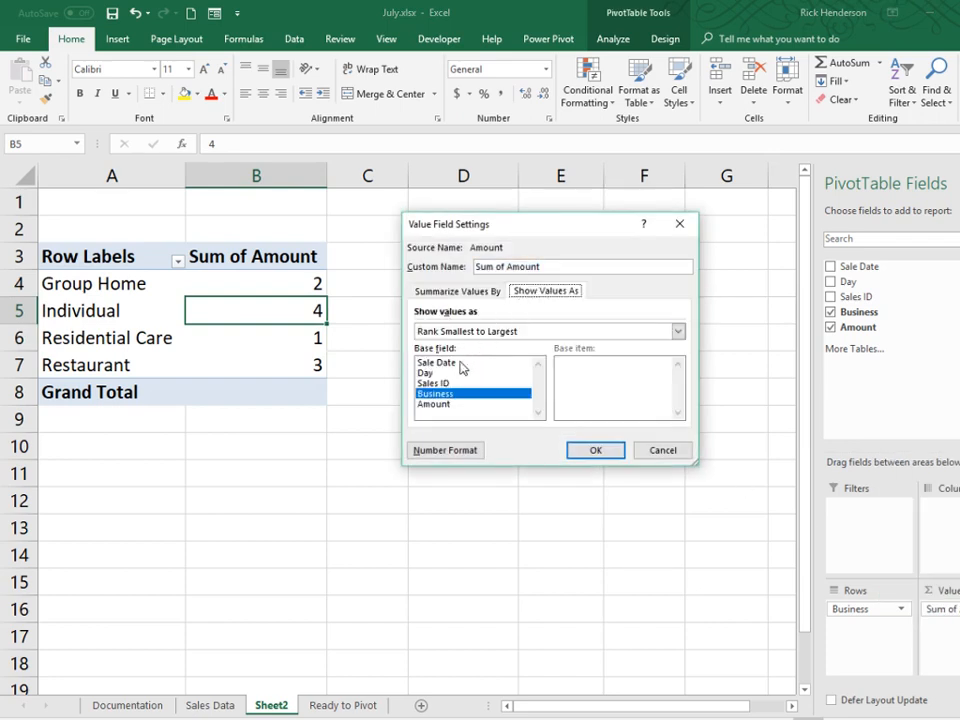
pyautogui.click(478, 334)
pyautogui.scroll(3, 478, 350)
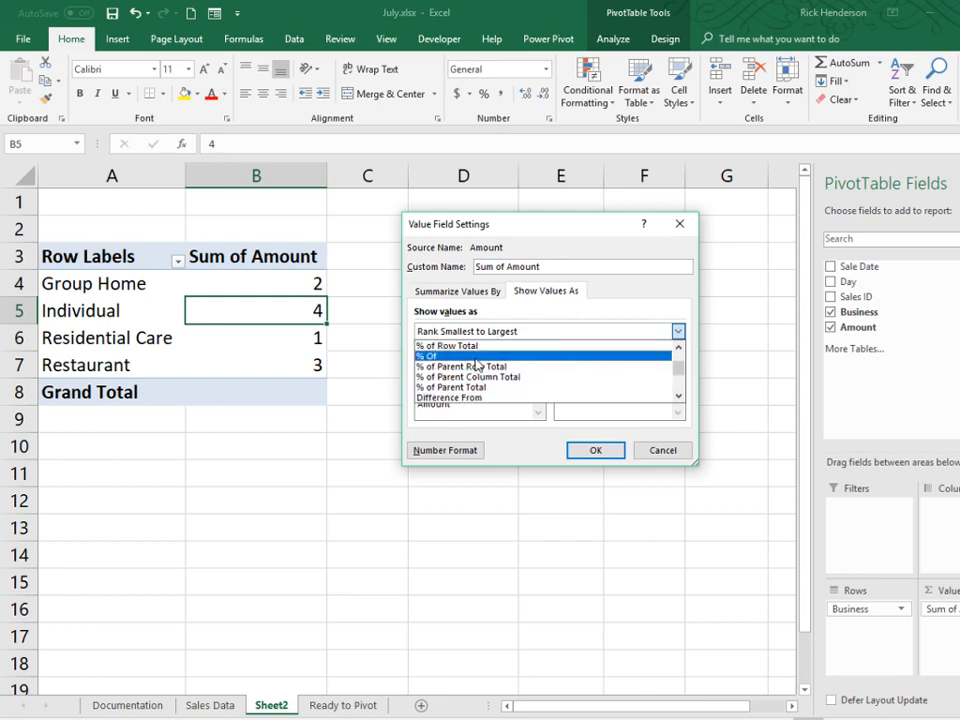
pyautogui.scroll(1, 476, 359)
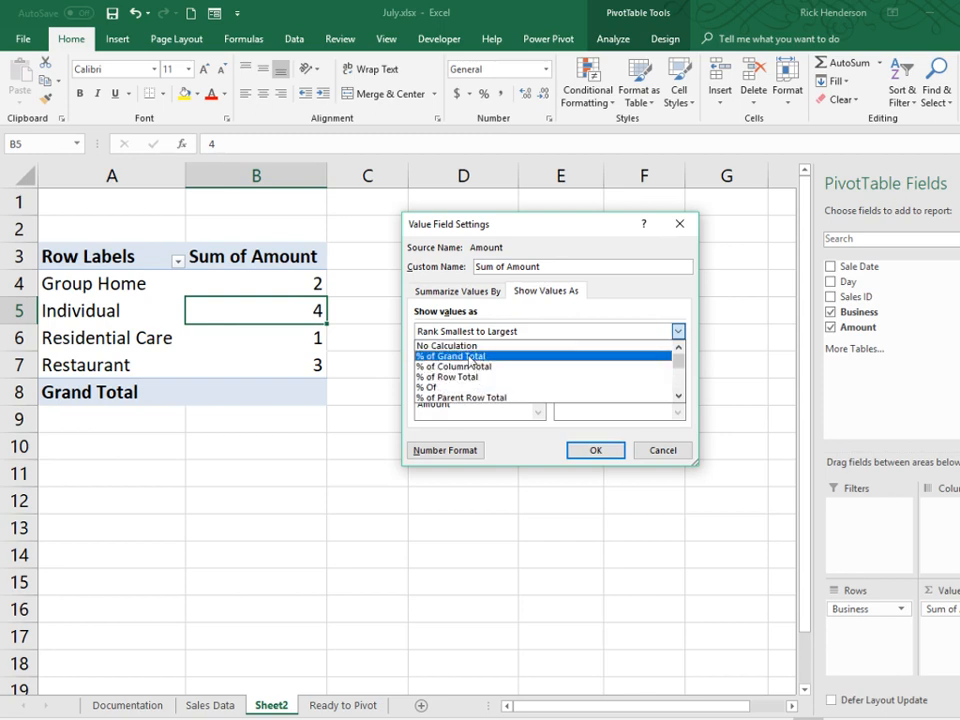
pyautogui.click(470, 356)
pyautogui.click(587, 449)
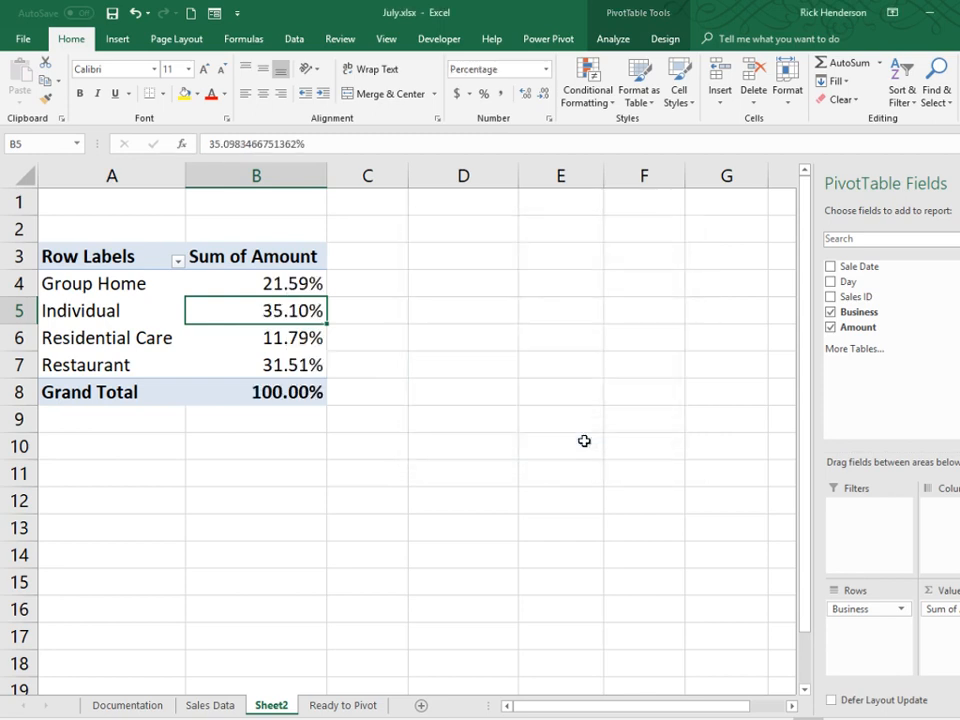
pyautogui.click(289, 339)
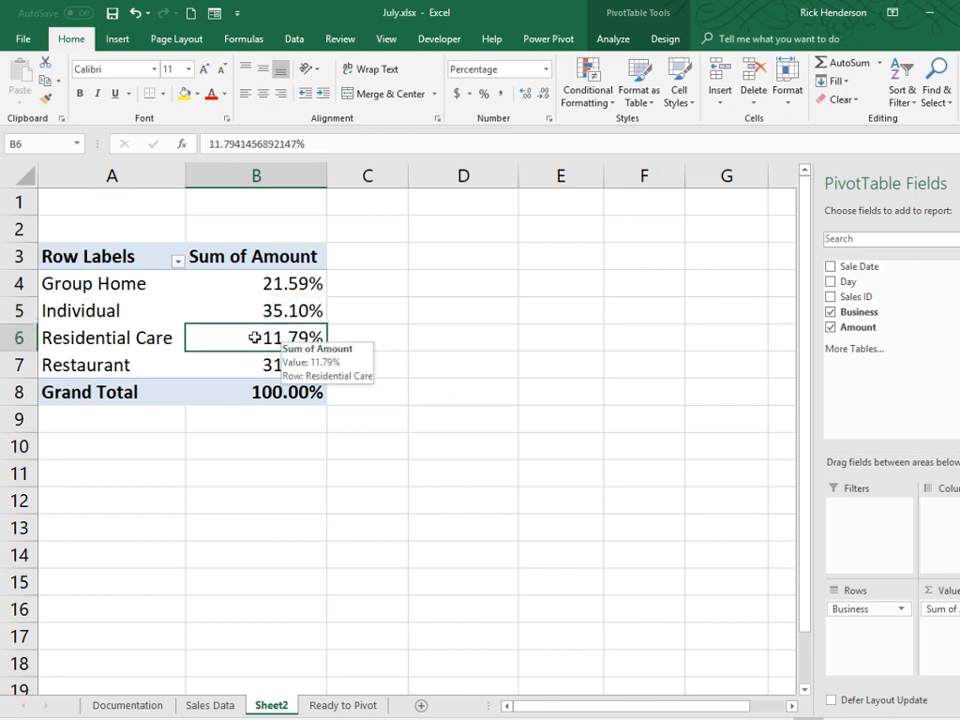
pyautogui.click(370, 316)
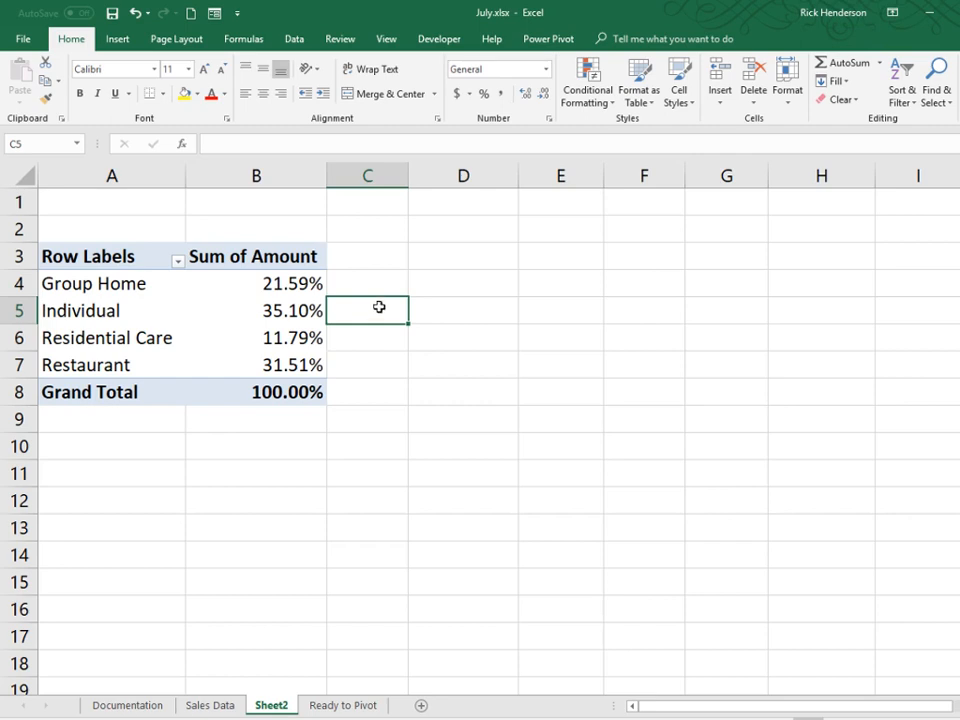
pyautogui.moveTo(700, 719)
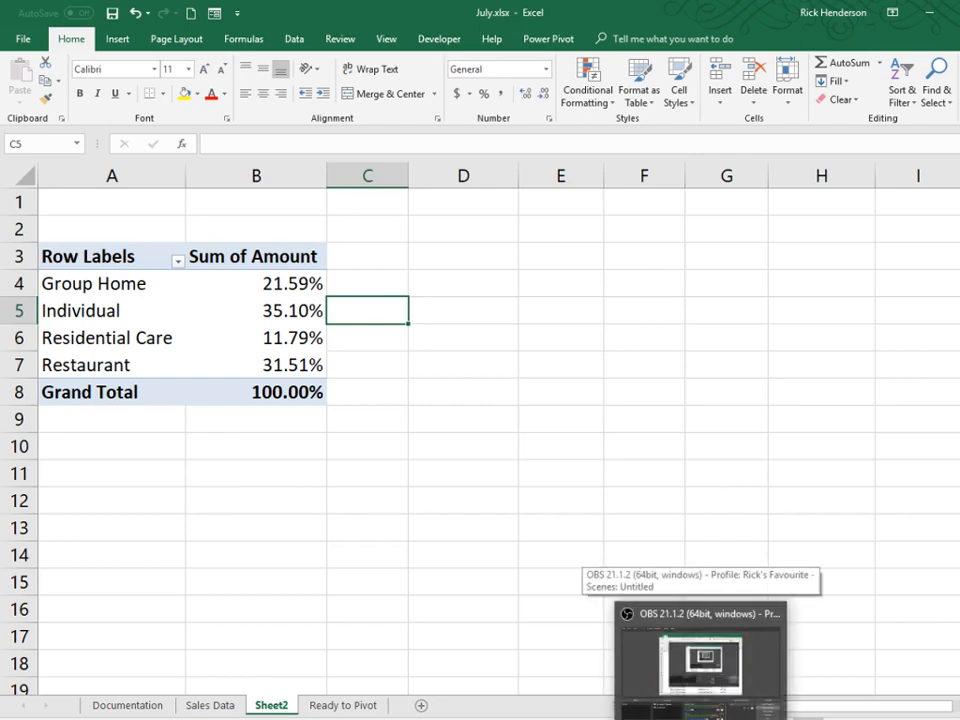